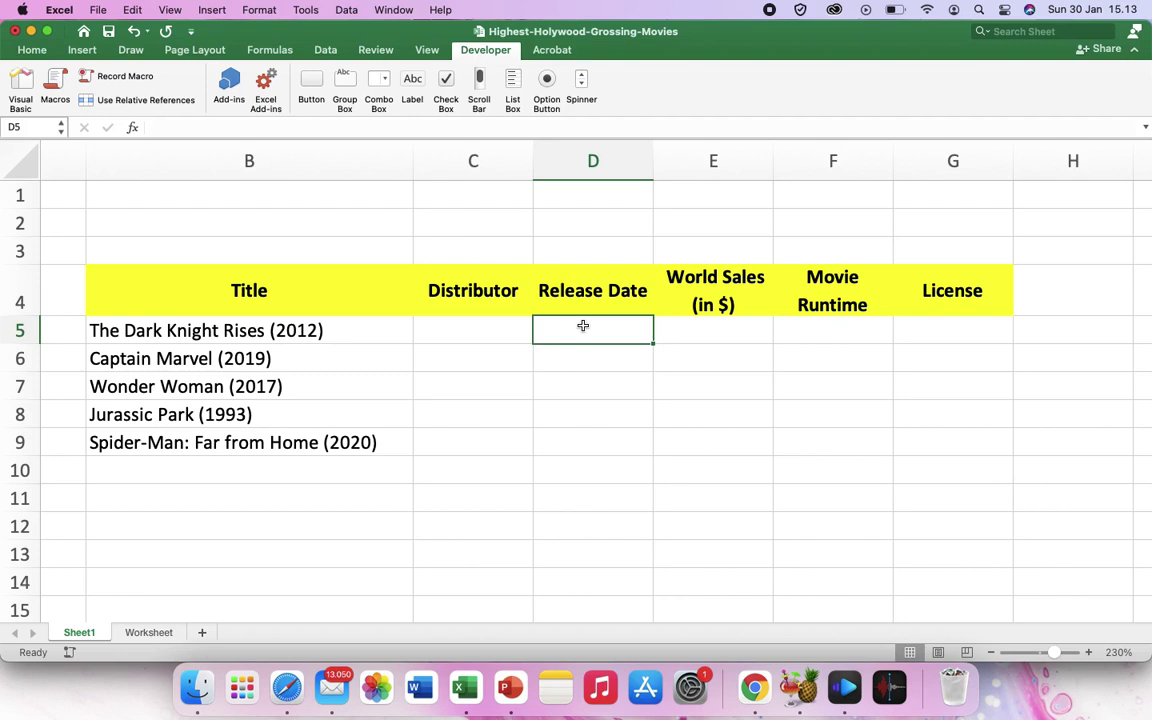
pyautogui.click(667, 324)
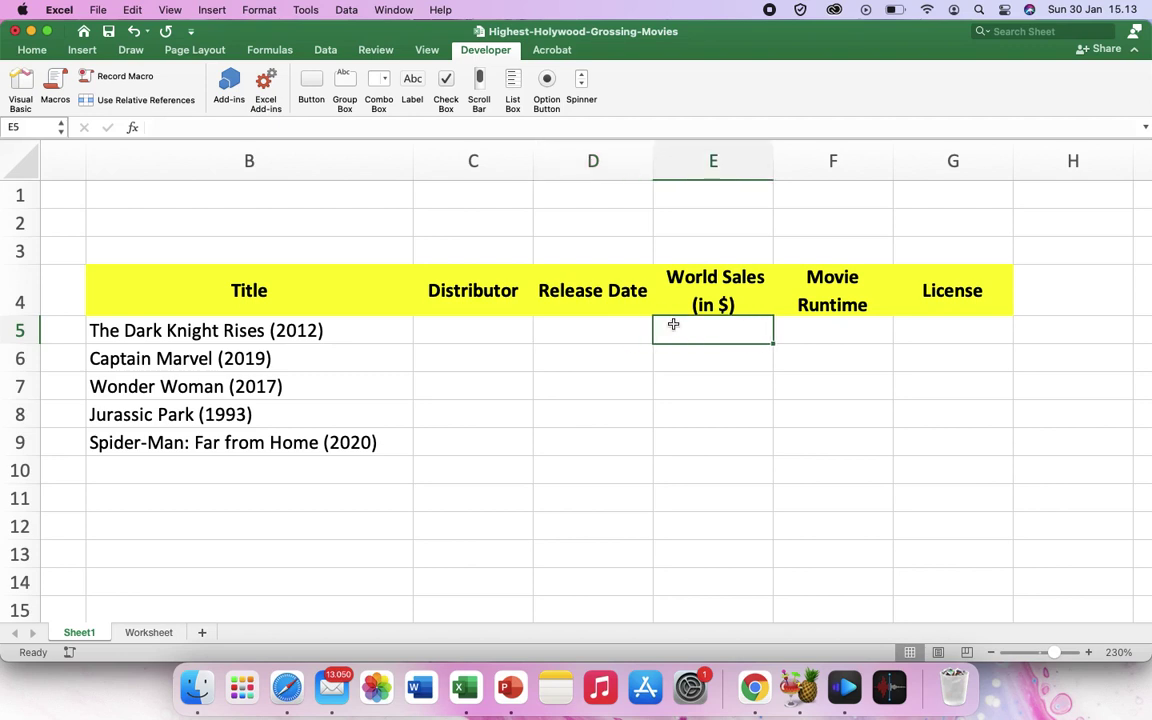
pyautogui.click(819, 337)
pyautogui.click(927, 339)
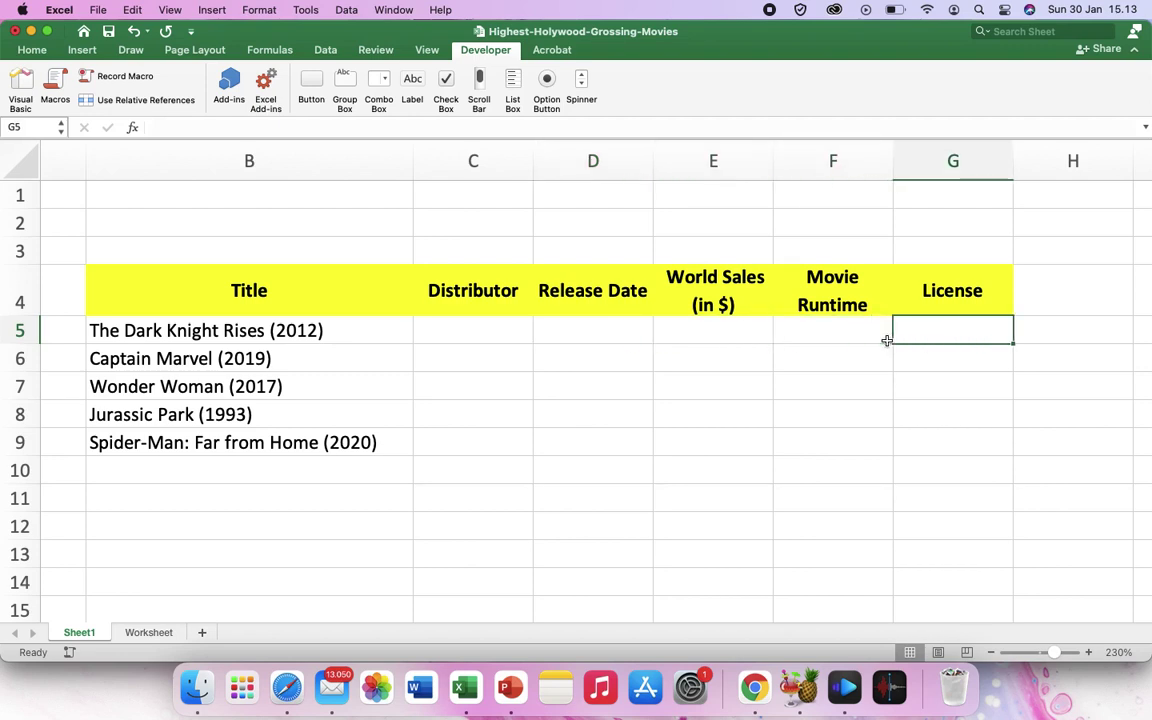
pyautogui.click(590, 337)
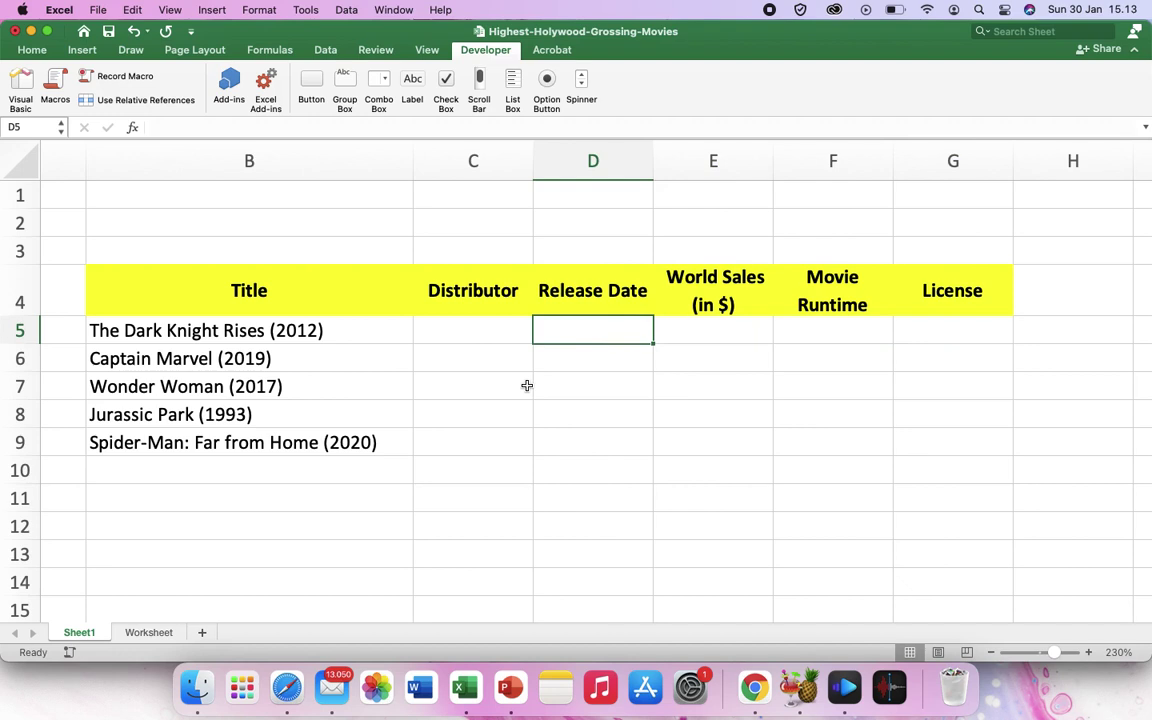
pyautogui.click(355, 342)
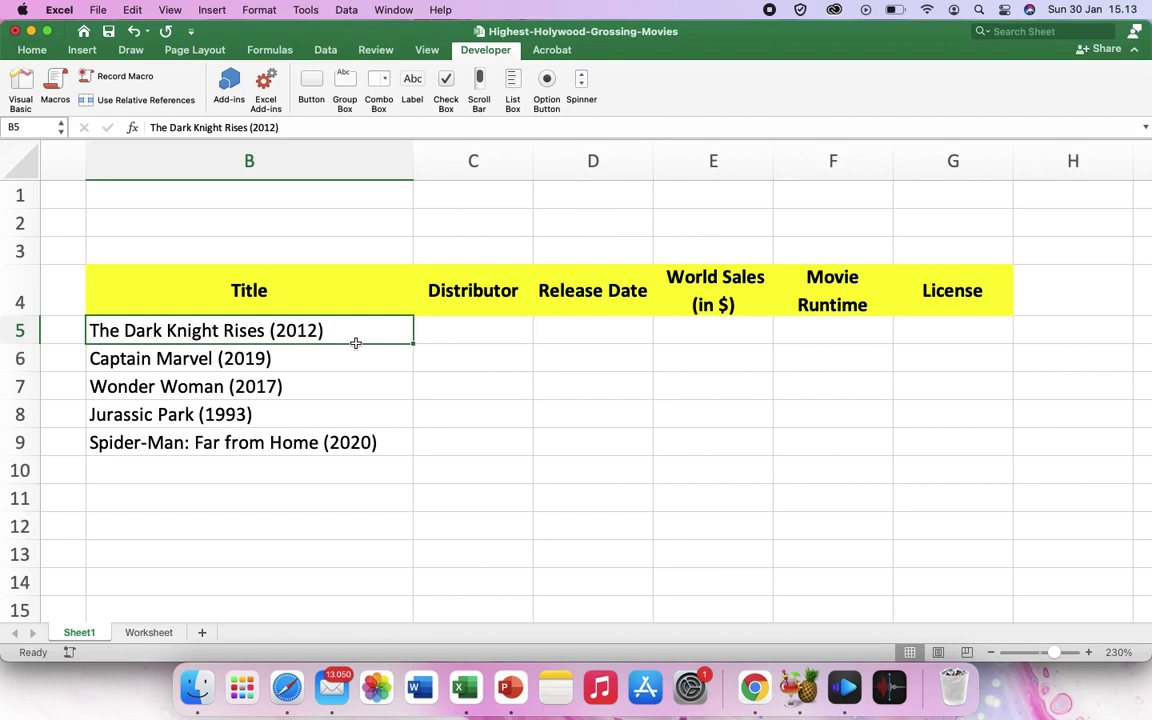
# Start a VLOOKUP formula in D5 with B5 as the lookup value and column B of Worksheet as the table array's first column.
pyautogui.click(579, 331)
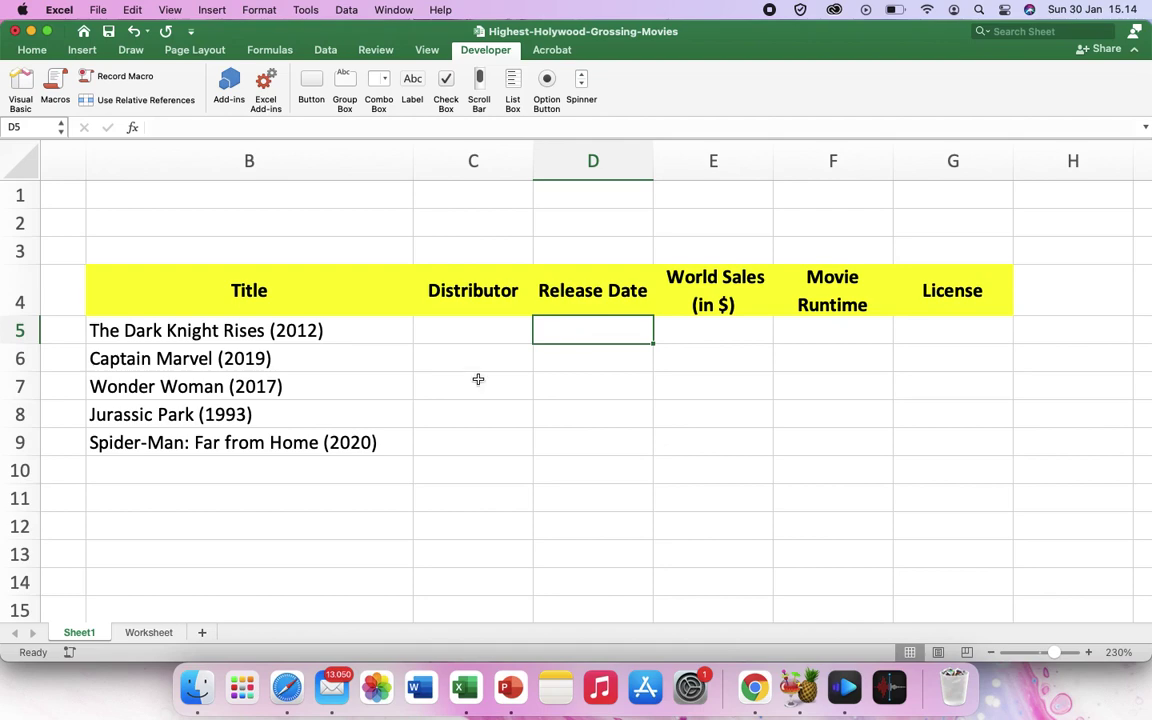
pyautogui.click(150, 632)
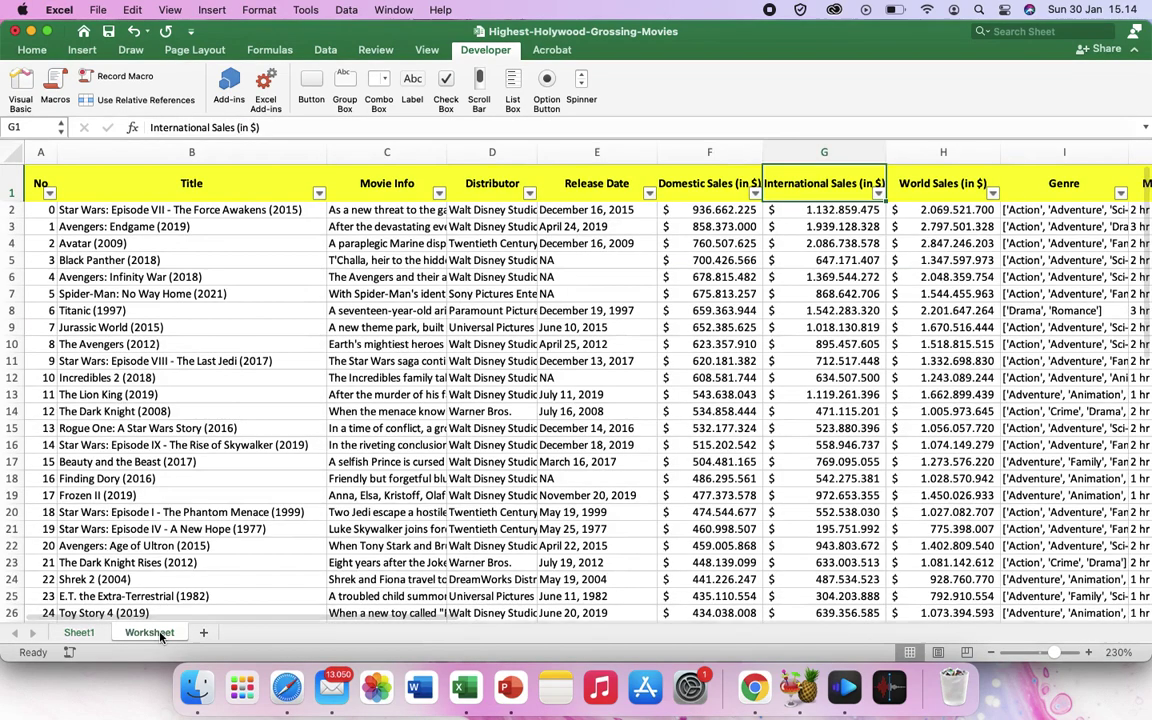
pyautogui.click(79, 632)
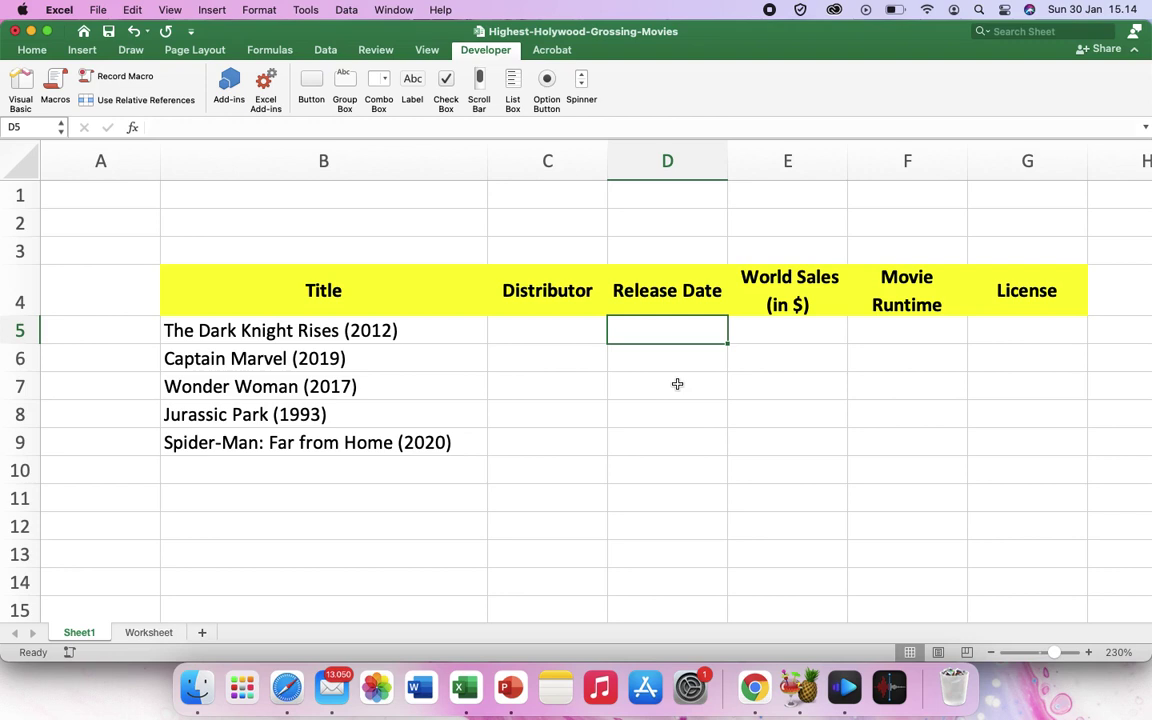
pyautogui.write('=vl')
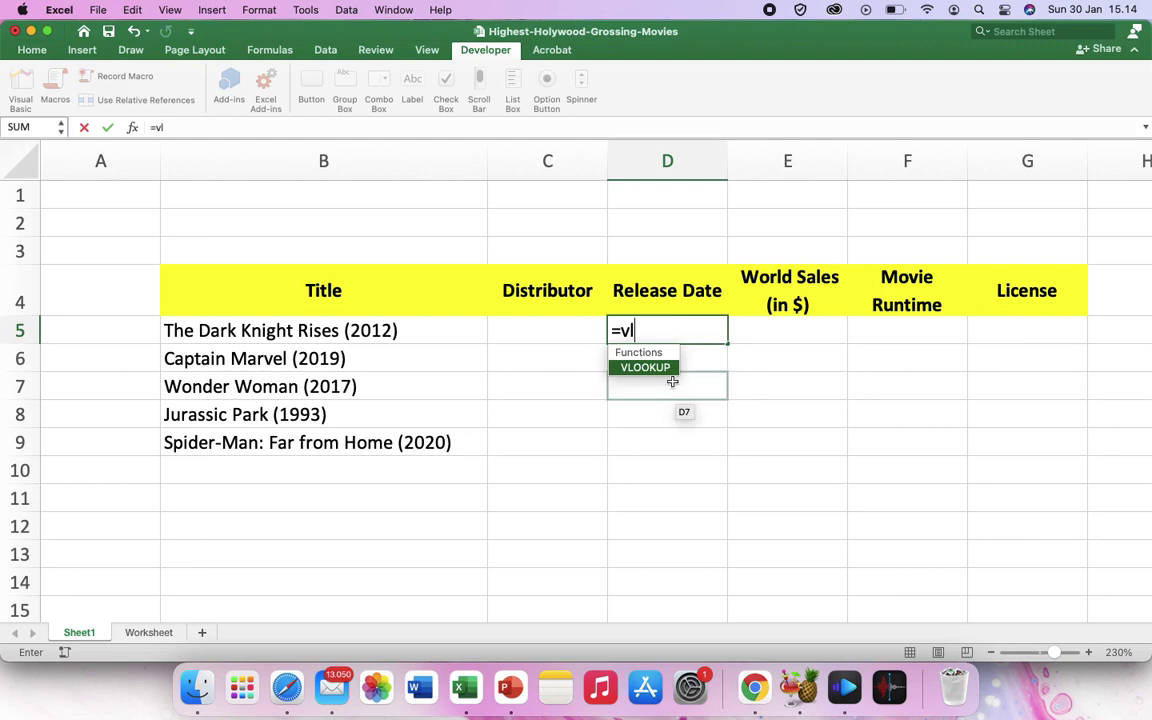
pyautogui.doubleClick(665, 370)
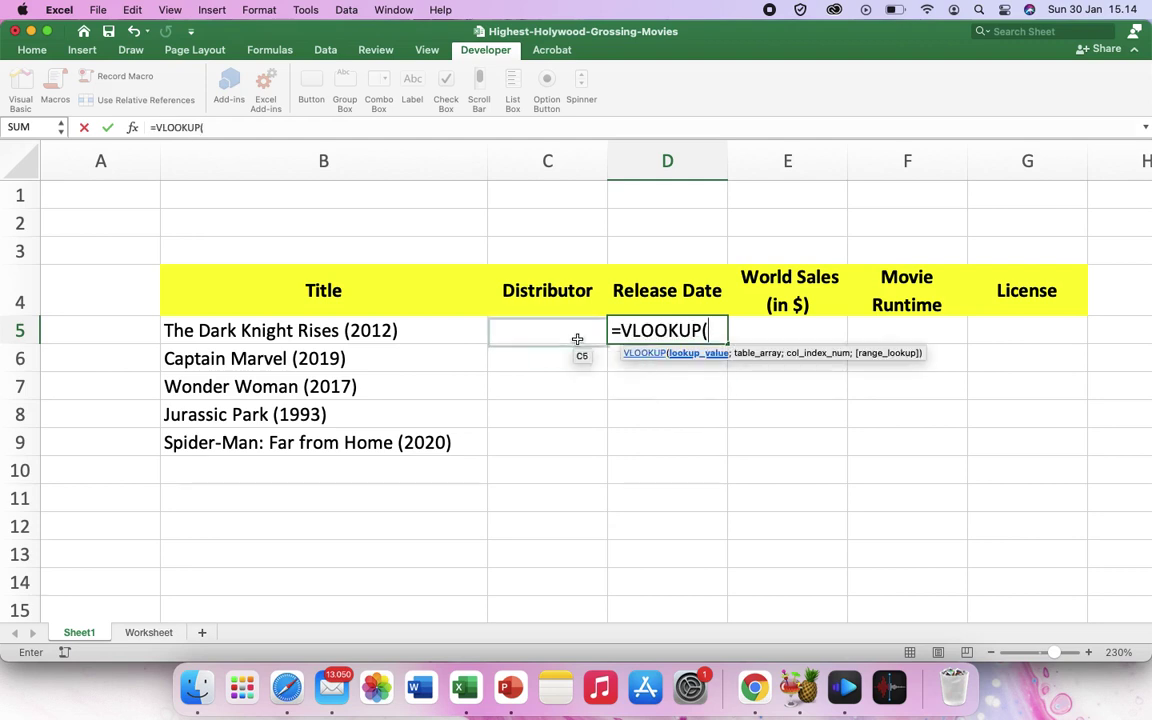
pyautogui.click(401, 331)
pyautogui.click(339, 130)
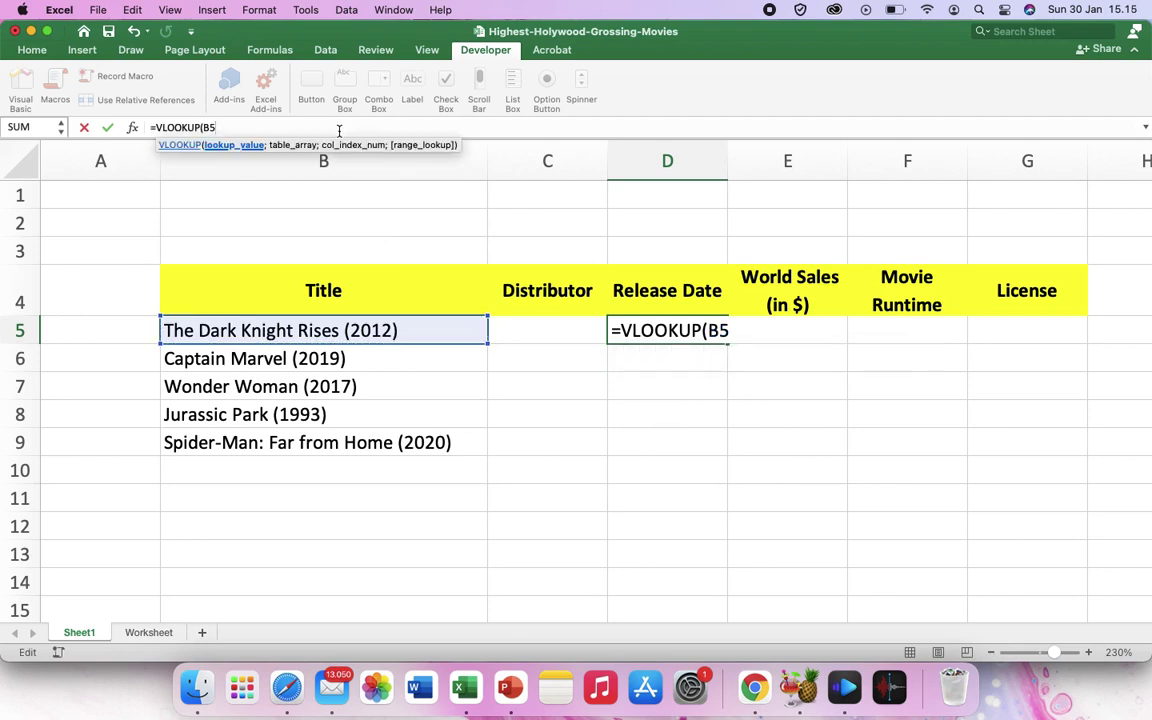
pyautogui.write(';')
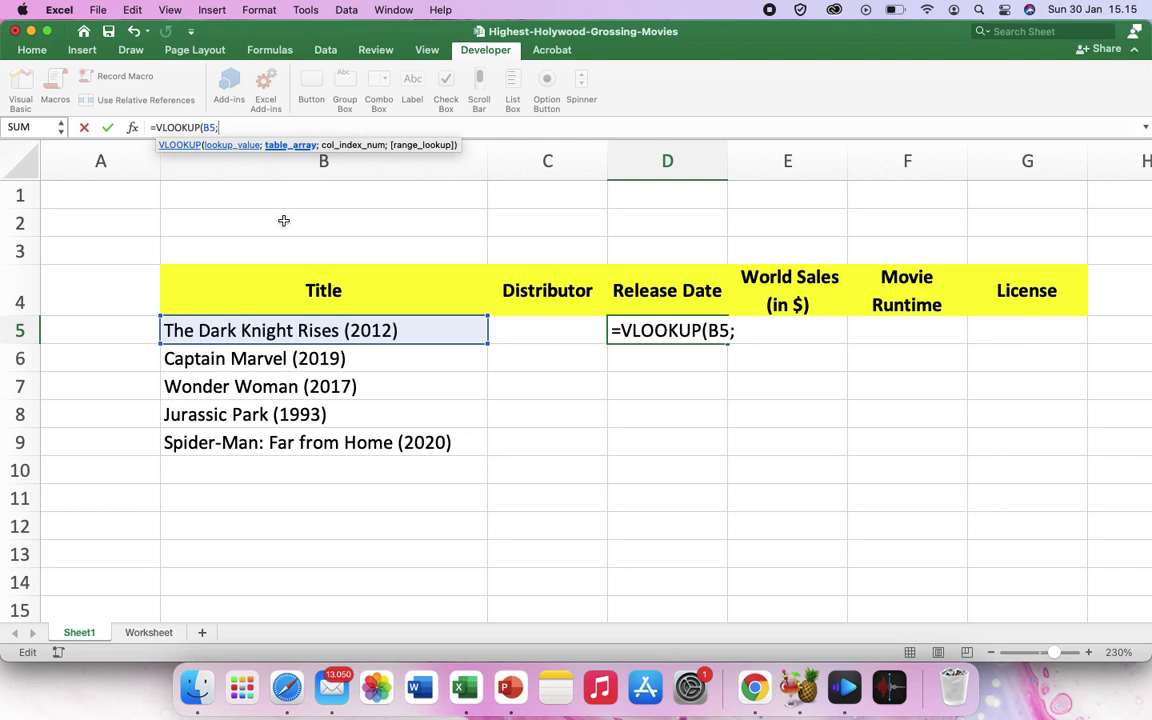
pyautogui.click(146, 633)
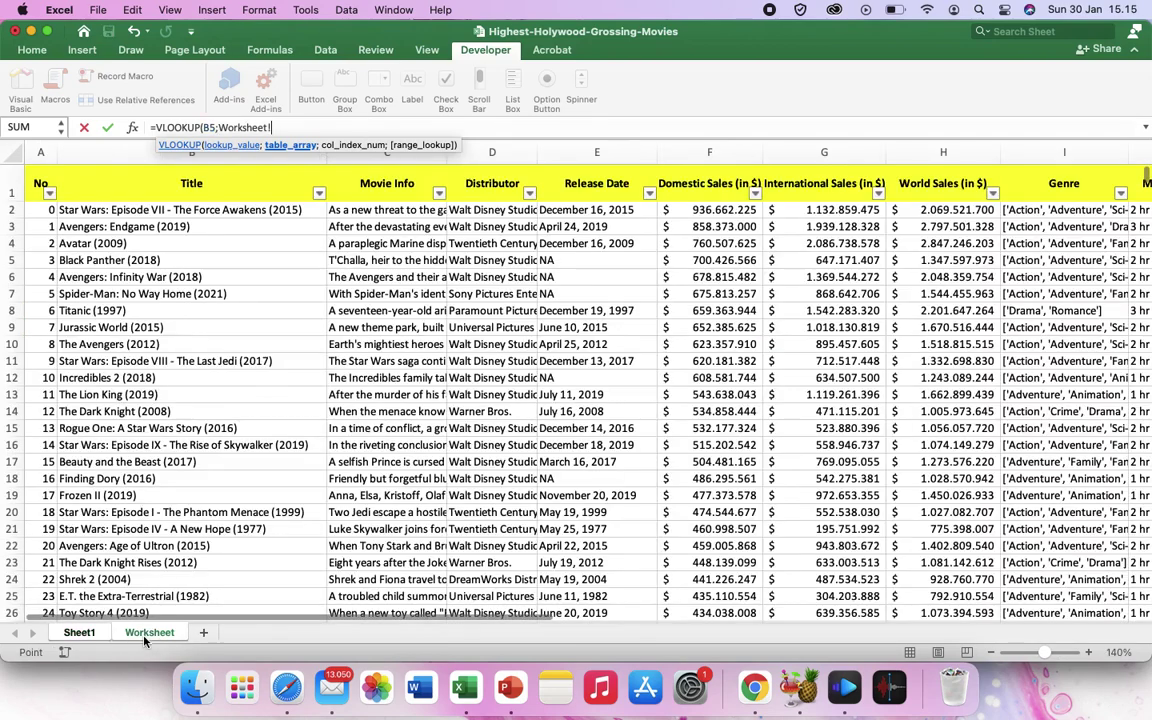
pyautogui.click(127, 157)
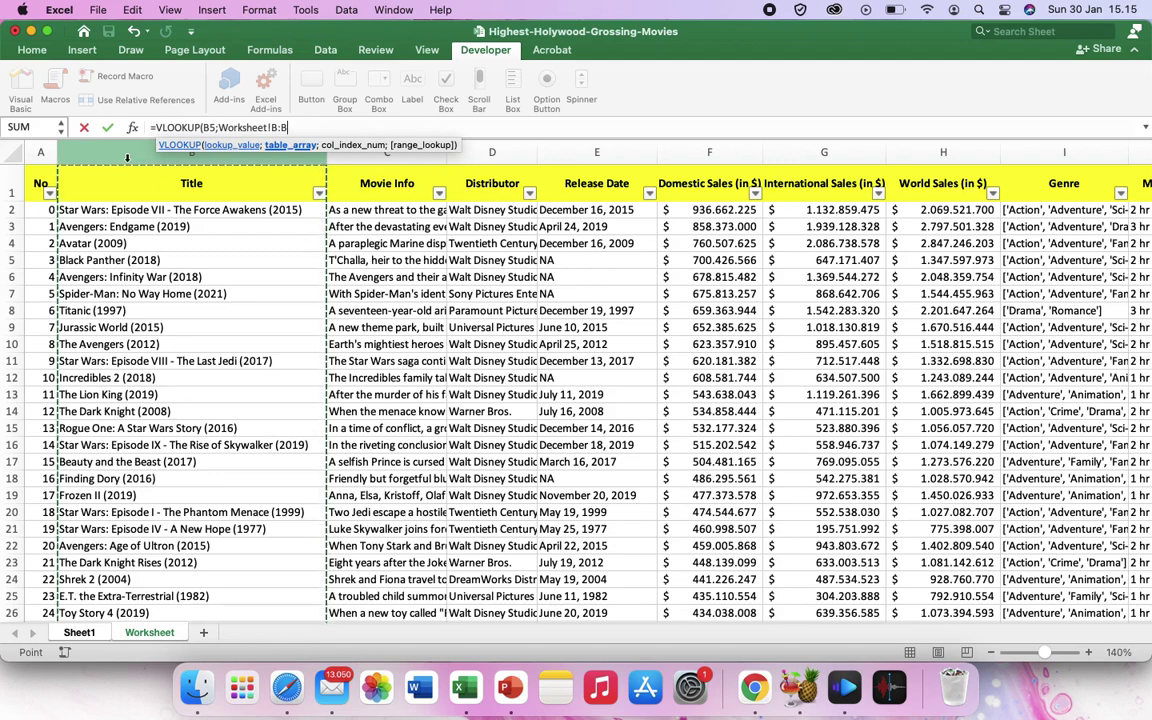
pyautogui.hotkey('shift', 'Right')
pyautogui.hotkey('shift', 'Right')
pyautogui.hotkey('shift', 'Right')
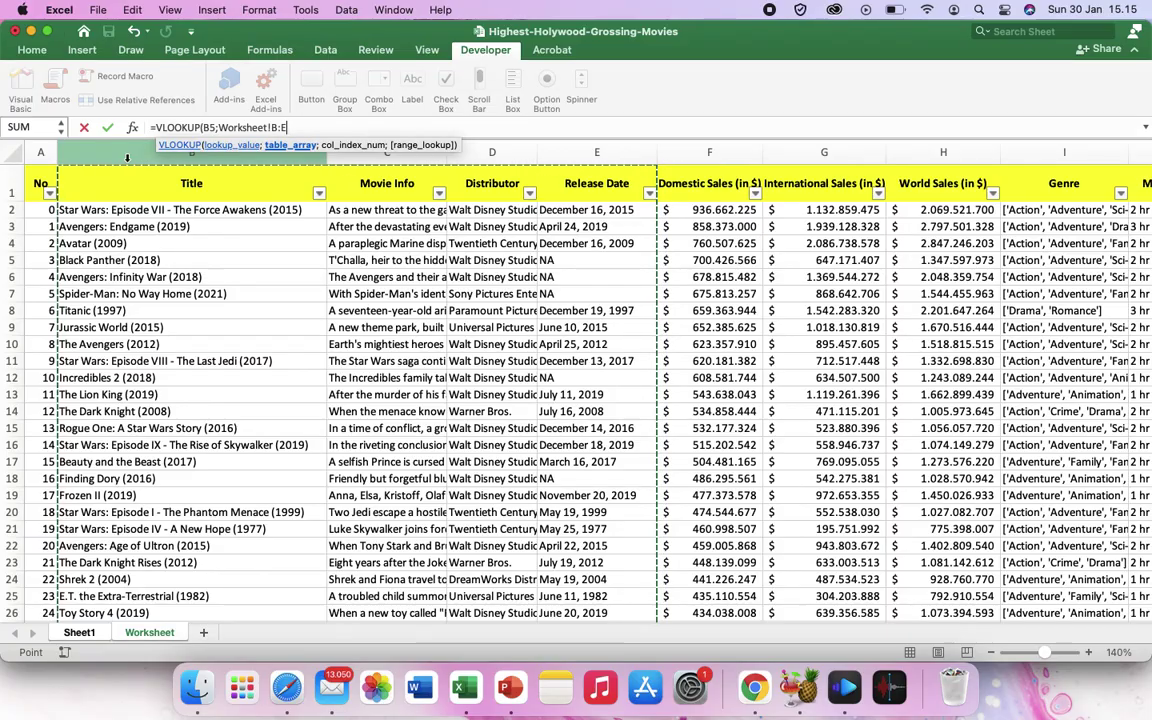
pyautogui.hscroll(1, 480, 330)
pyautogui.hscroll(-1, 536, 352)
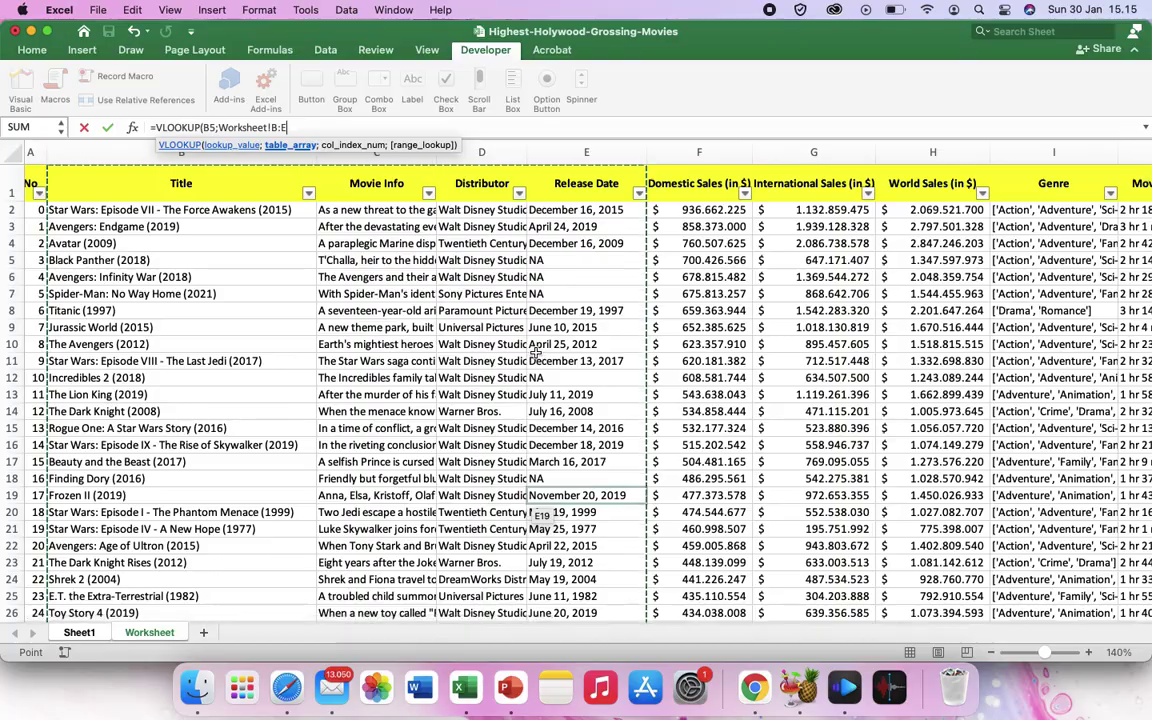
pyautogui.hscroll(7, 536, 352)
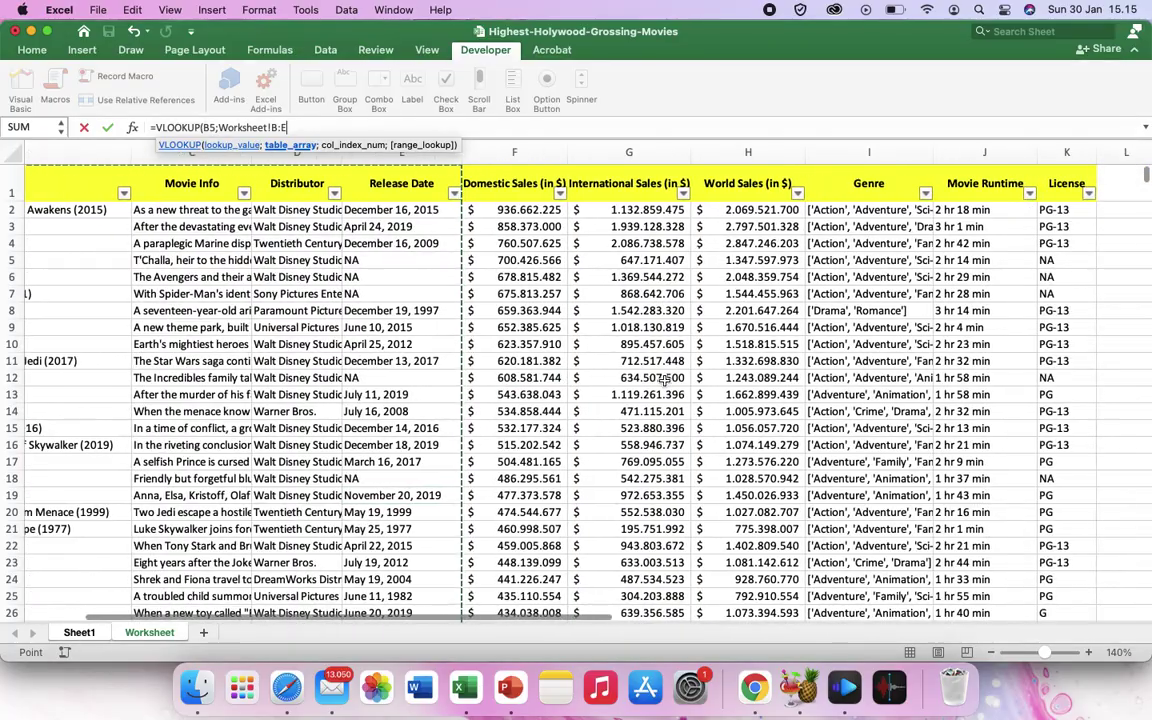
pyautogui.hscroll(-10, 665, 380)
pyautogui.hscroll(4, 665, 380)
pyautogui.hscroll(-2, 660, 375)
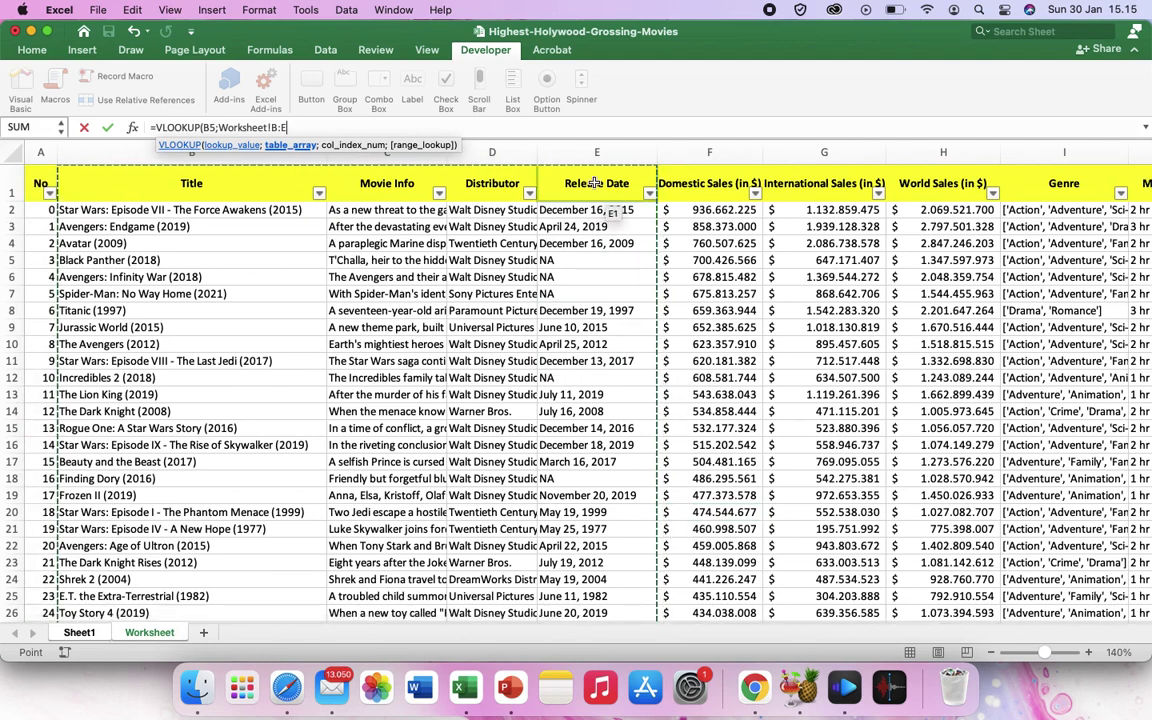
pyautogui.hotkey('shift', 'Left')
pyautogui.hotkey('shift', 'Left')
pyautogui.hotkey('shift', 'Left')
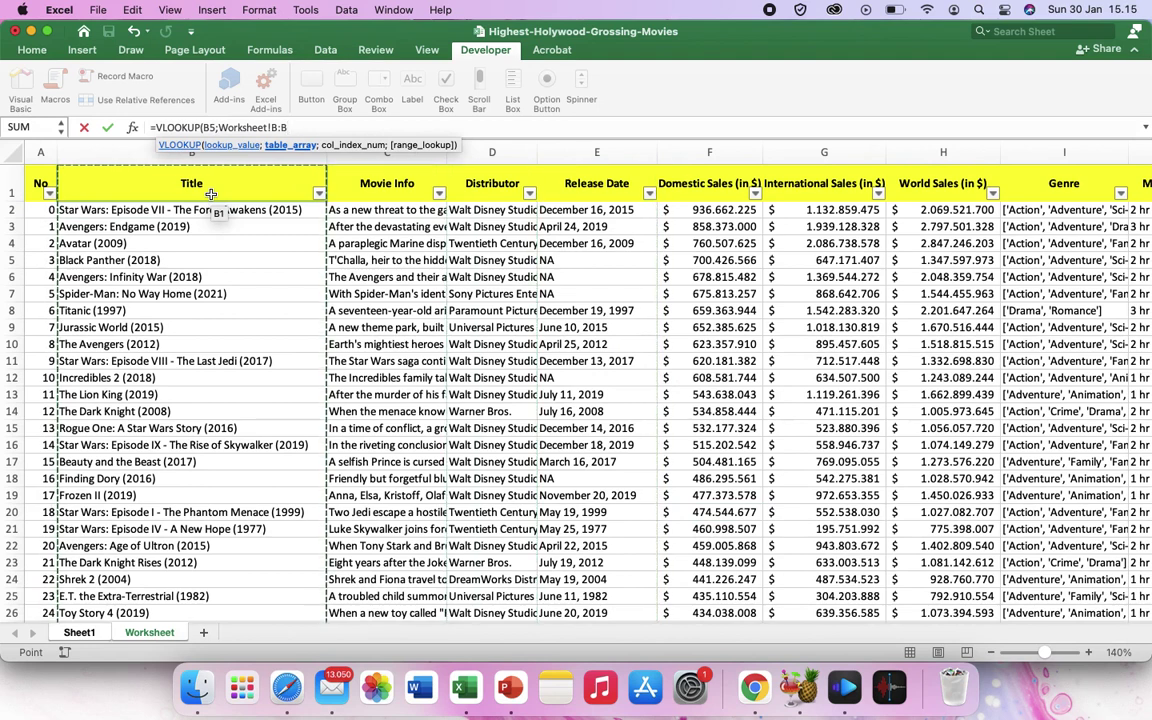
# Extend the VLOOKUP table array on Worksheet to columns B through K and begin the column index argument.
pyautogui.hotkey('shift', 'Right')
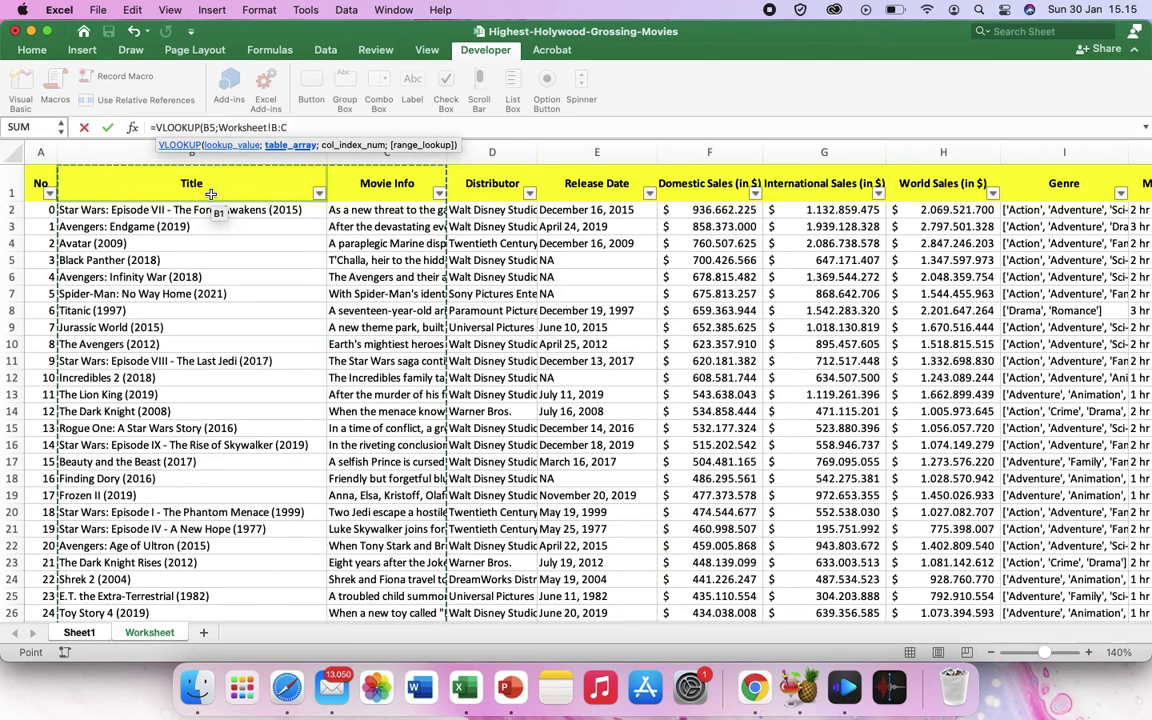
pyautogui.hotkey('shift', 'Right')
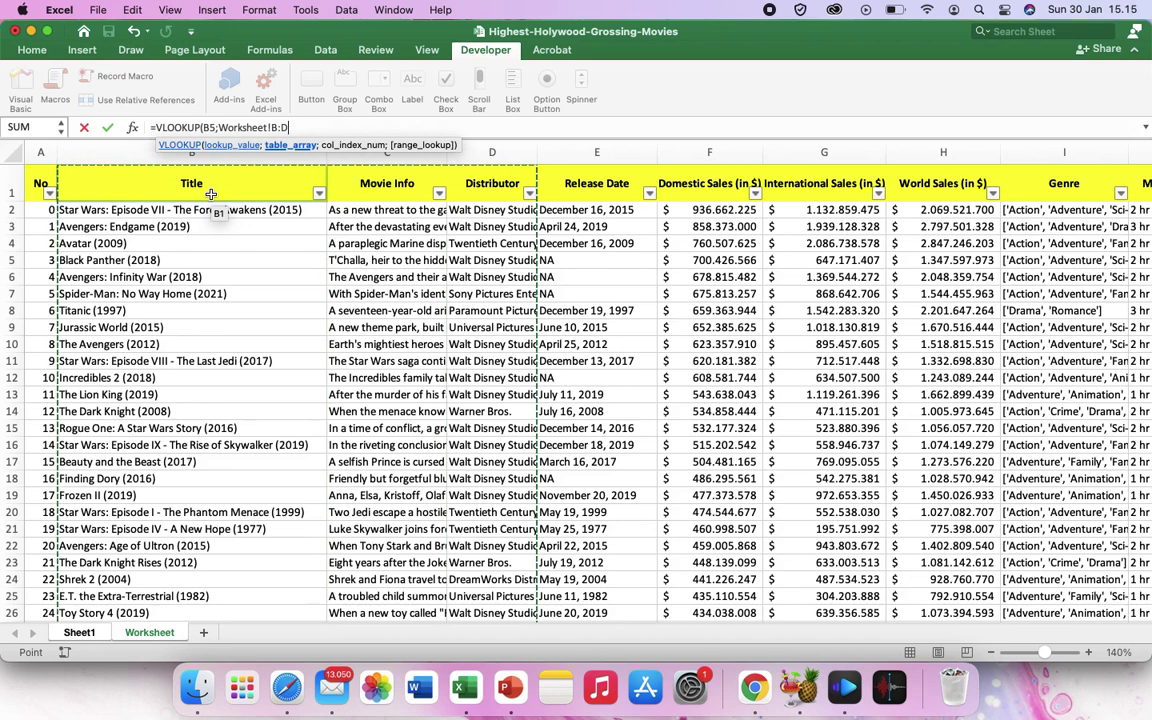
pyautogui.hotkey('shift', 'Right')
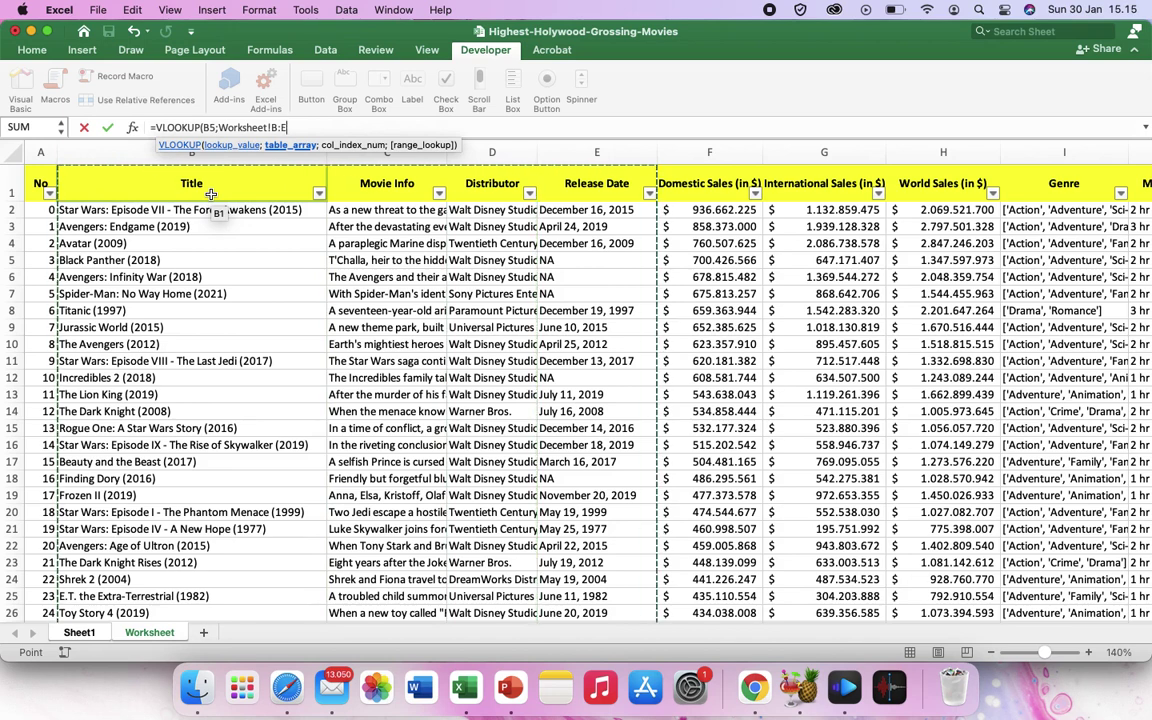
pyautogui.hotkey('shift', 'Right')
pyautogui.hotkey('shift', 'Right')
pyautogui.hotkey('shift', 'Right')
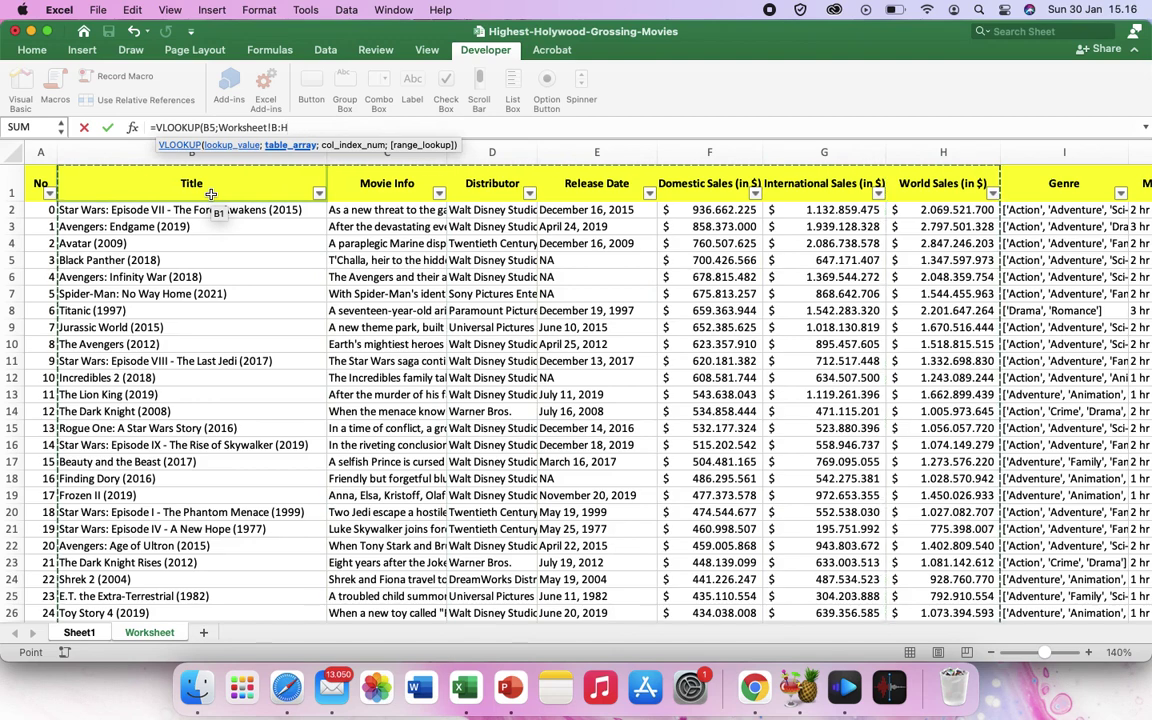
pyautogui.hotkey('shift', 'Right')
pyautogui.hotkey('shift', 'Right')
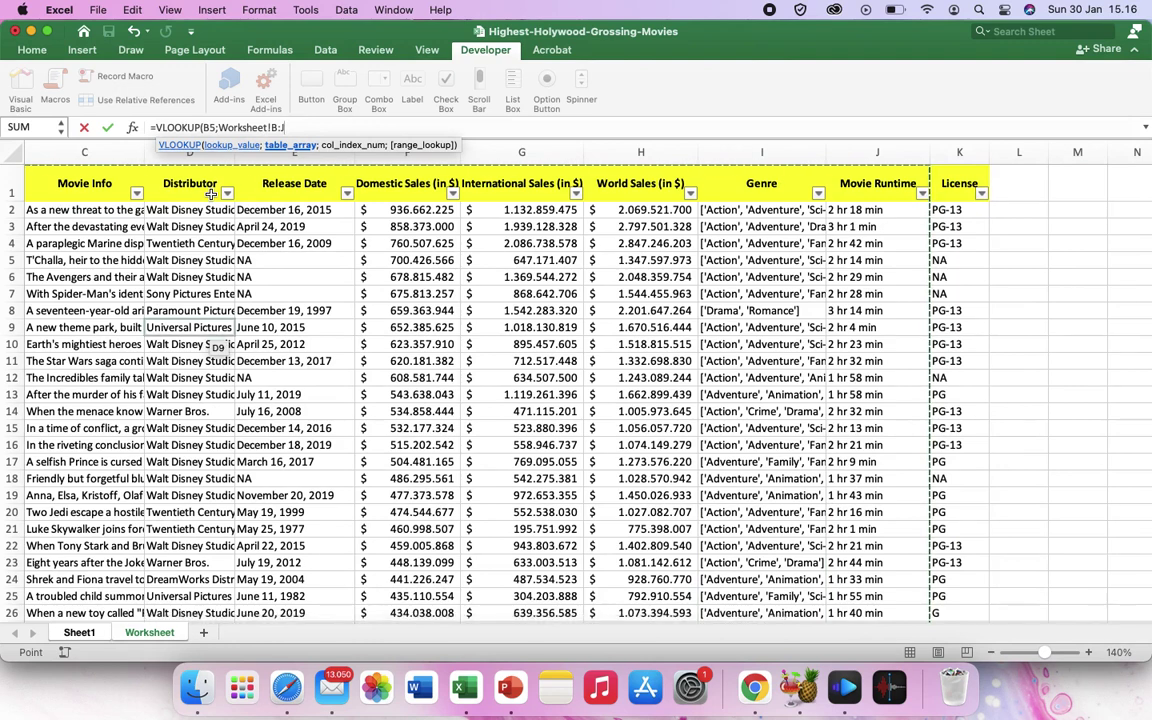
pyautogui.hotkey('shift', 'Right')
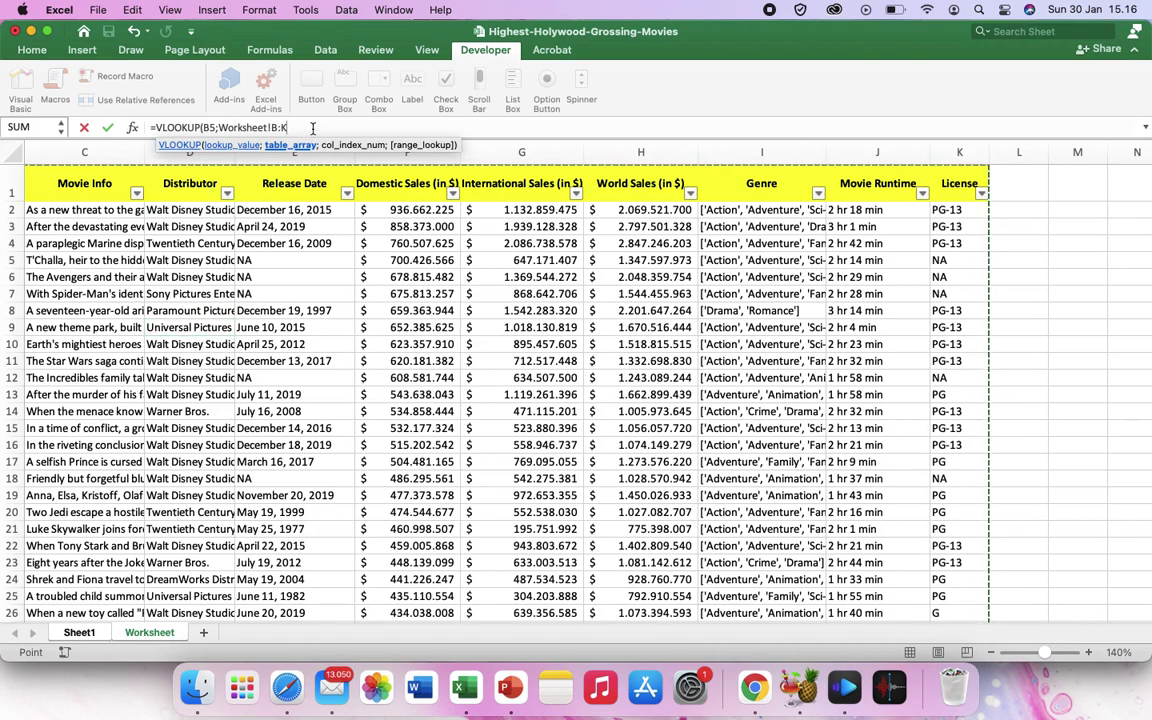
pyautogui.write(';')
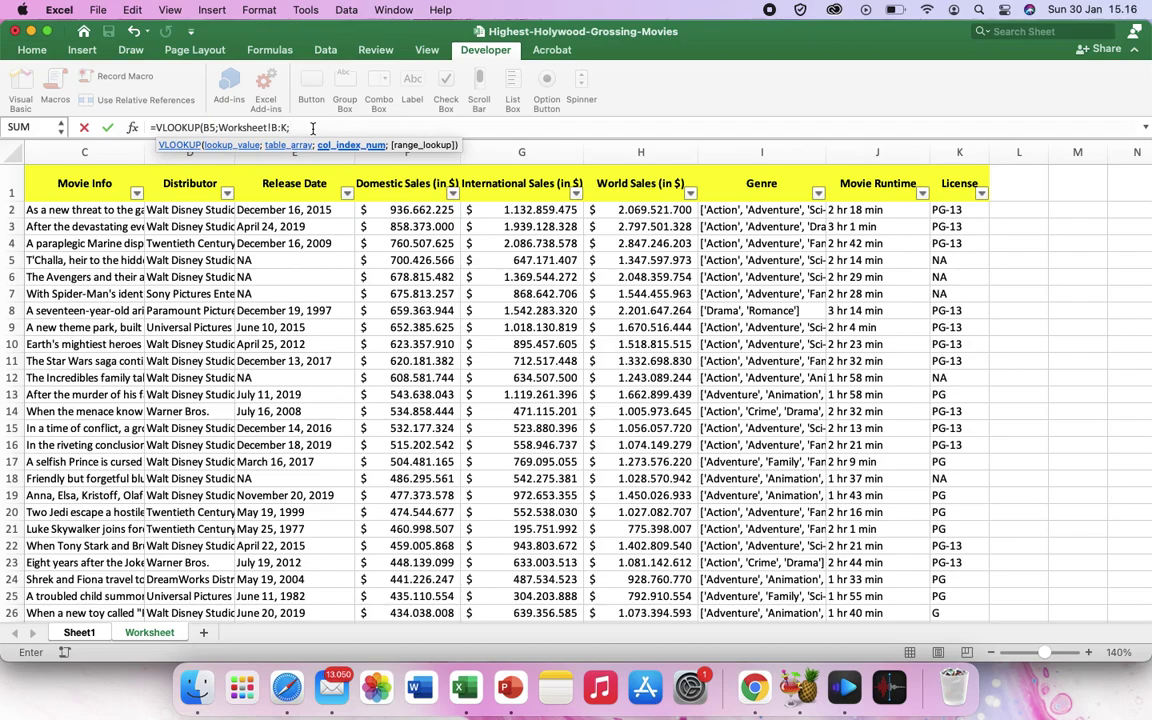
# Complete the D5 VLOOKUP with column index 4 and exact match 0, giving =VLOOKUP(B5;Worksheet!B:K;4;0).
pyautogui.hscroll(-5, 300, 225)
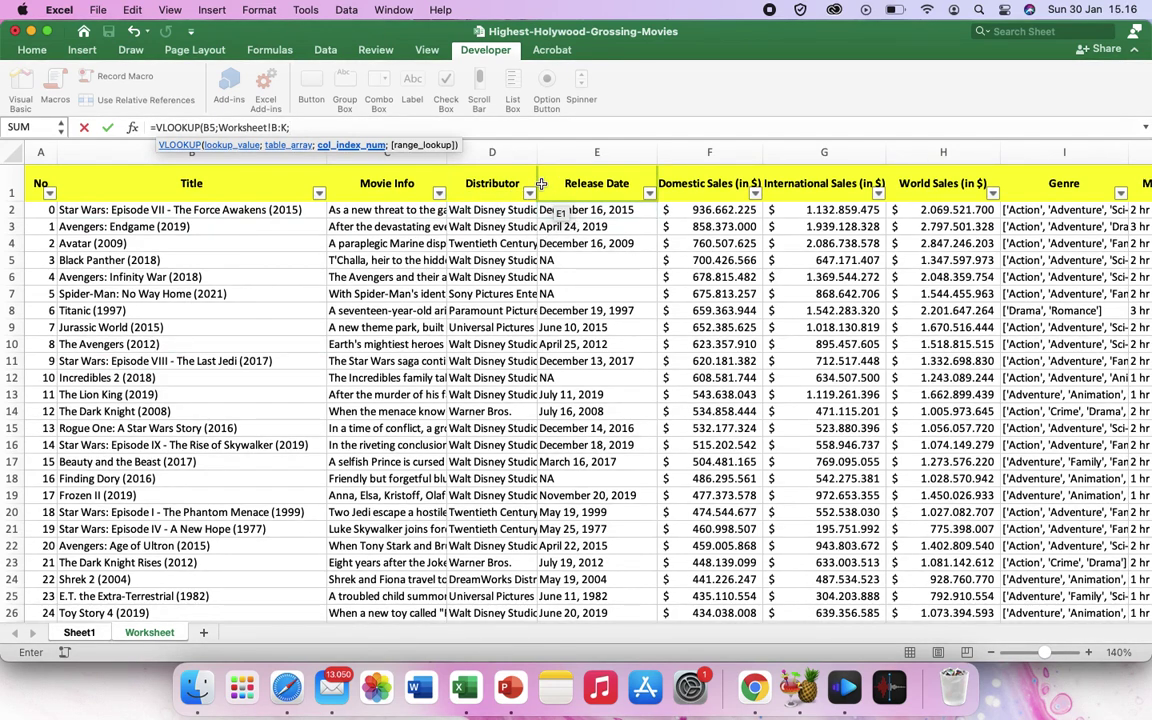
pyautogui.write(';')
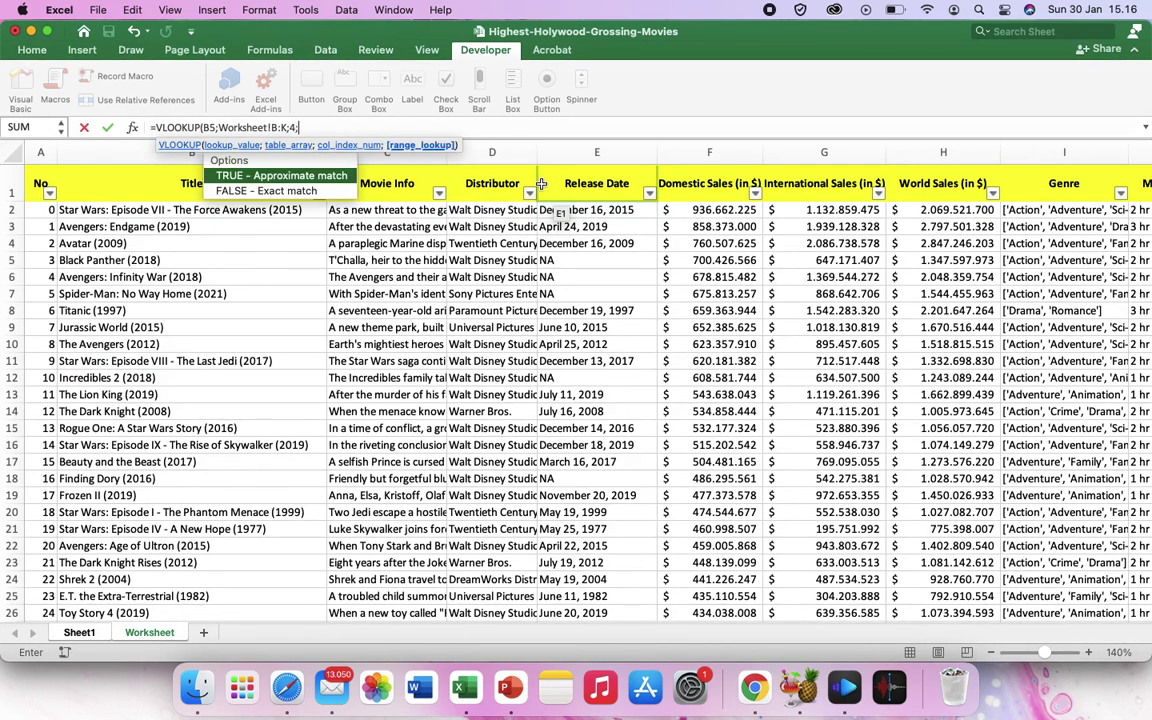
pyautogui.write('0)')
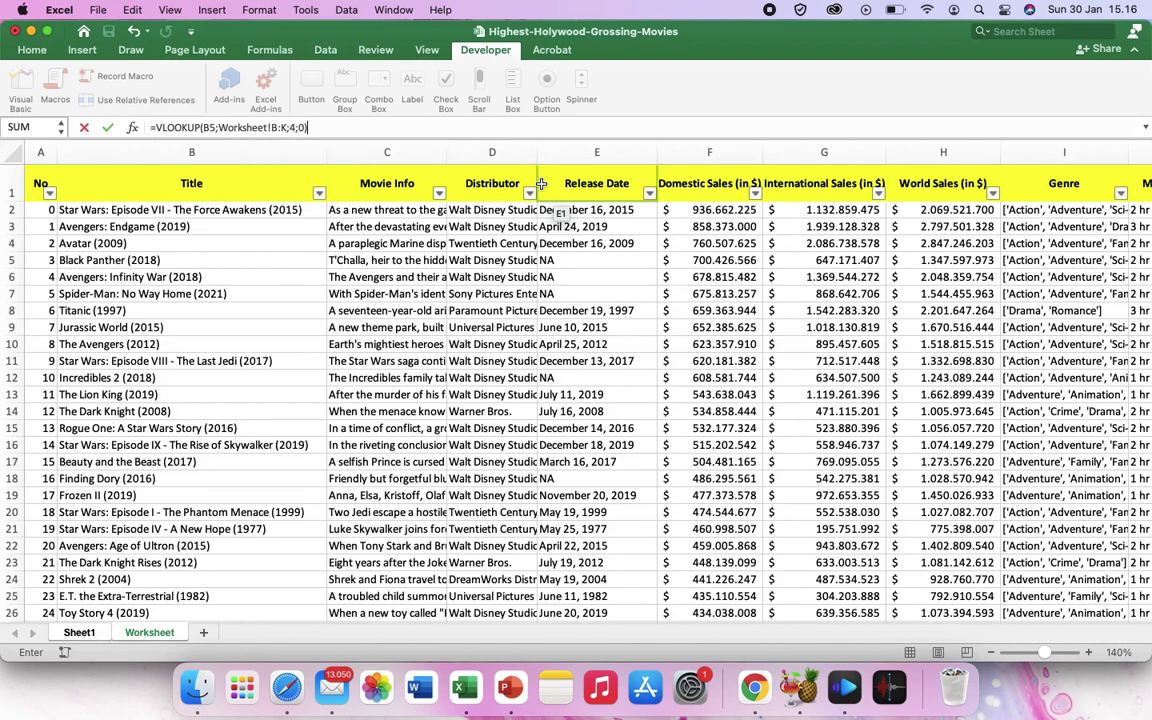
pyautogui.press('Return')
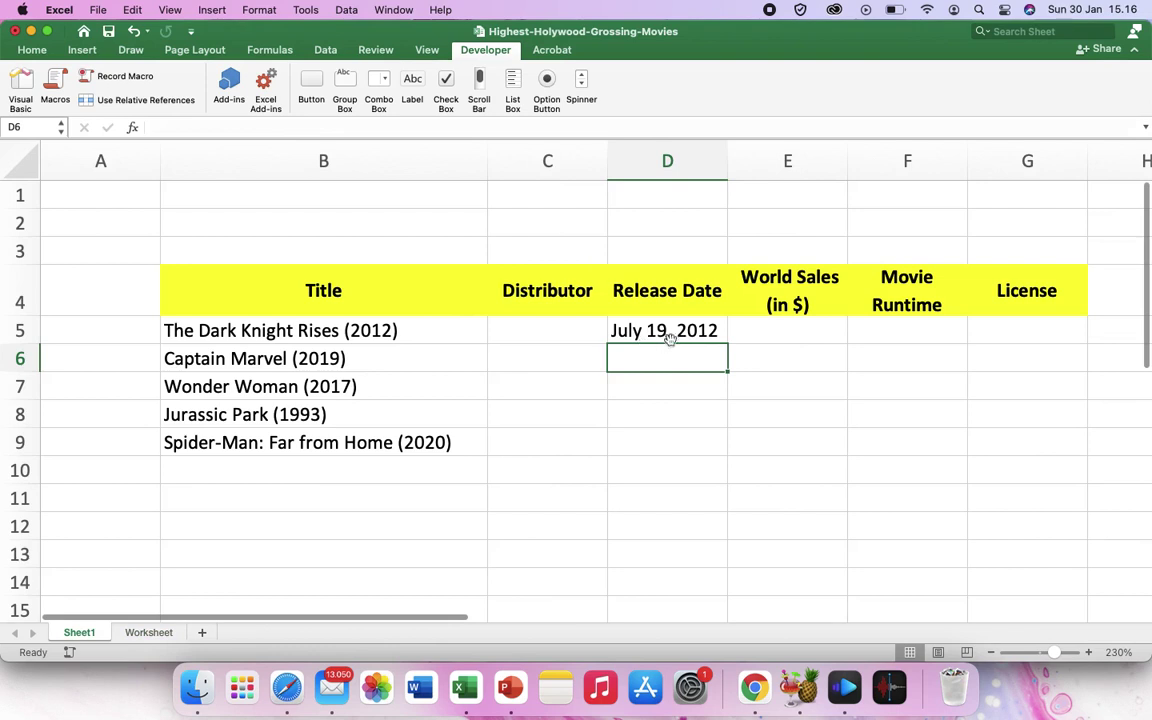
pyautogui.click(675, 334)
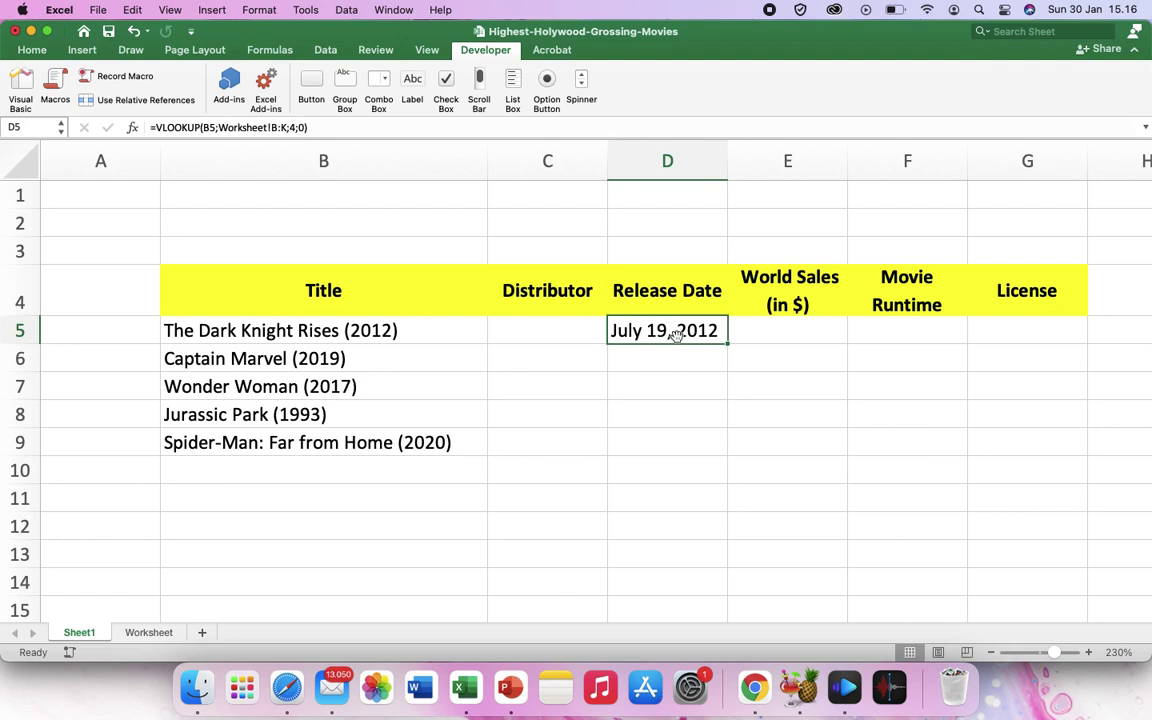
pyautogui.click(774, 336)
pyautogui.click(878, 345)
pyautogui.click(995, 325)
pyautogui.click(786, 312)
pyautogui.click(777, 336)
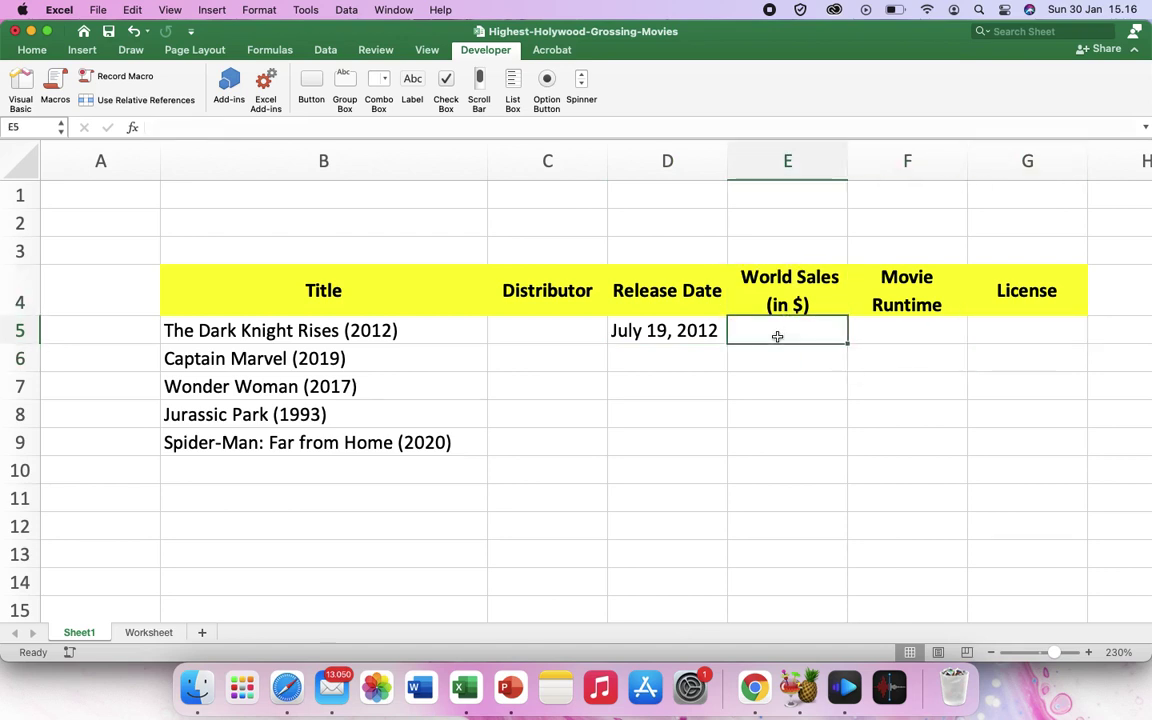
pyautogui.write('=')
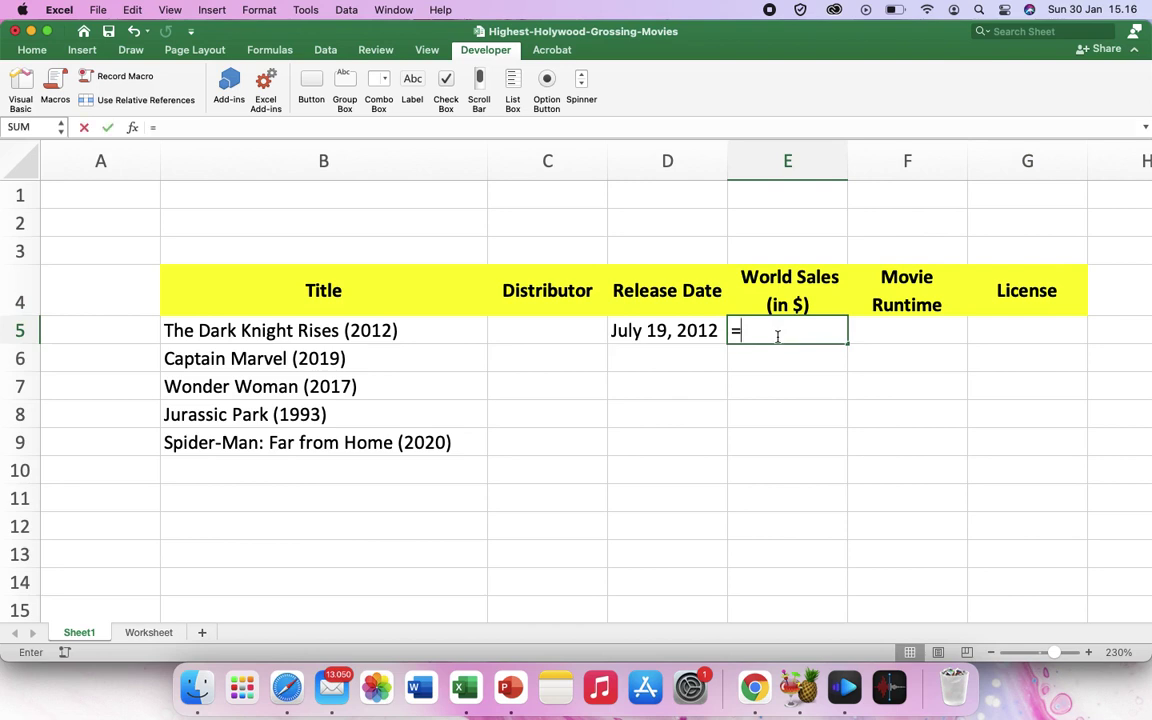
pyautogui.write('vl')
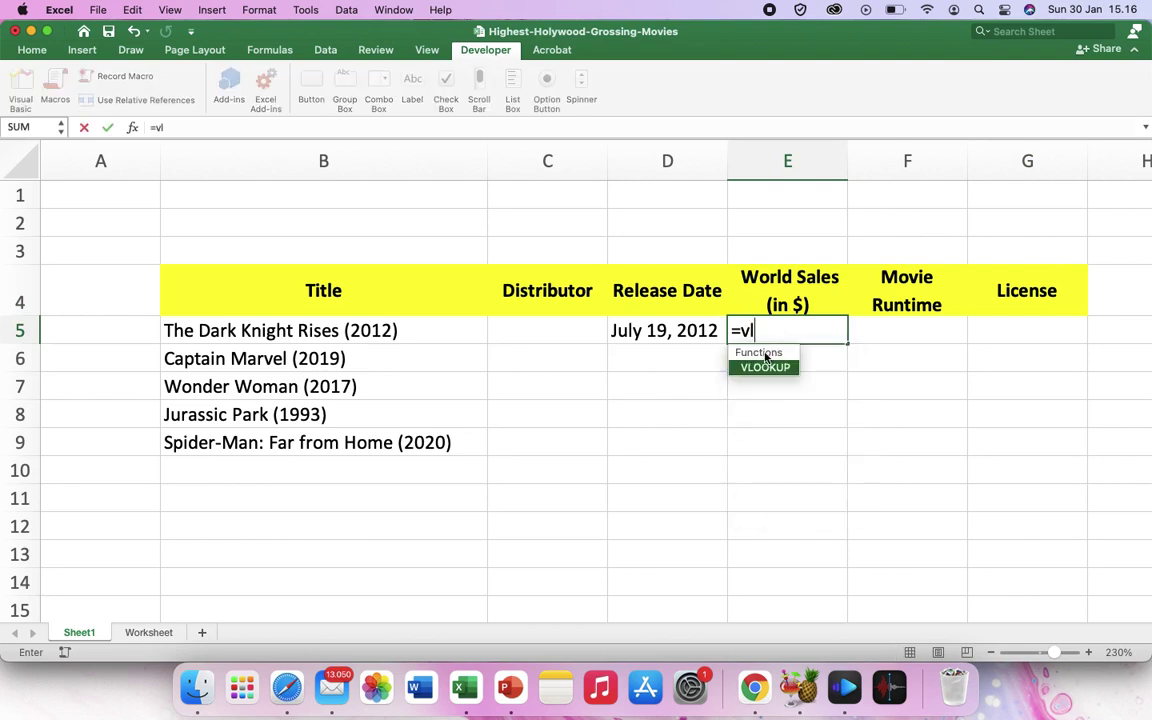
pyautogui.press('Tab')
pyautogui.click(380, 330)
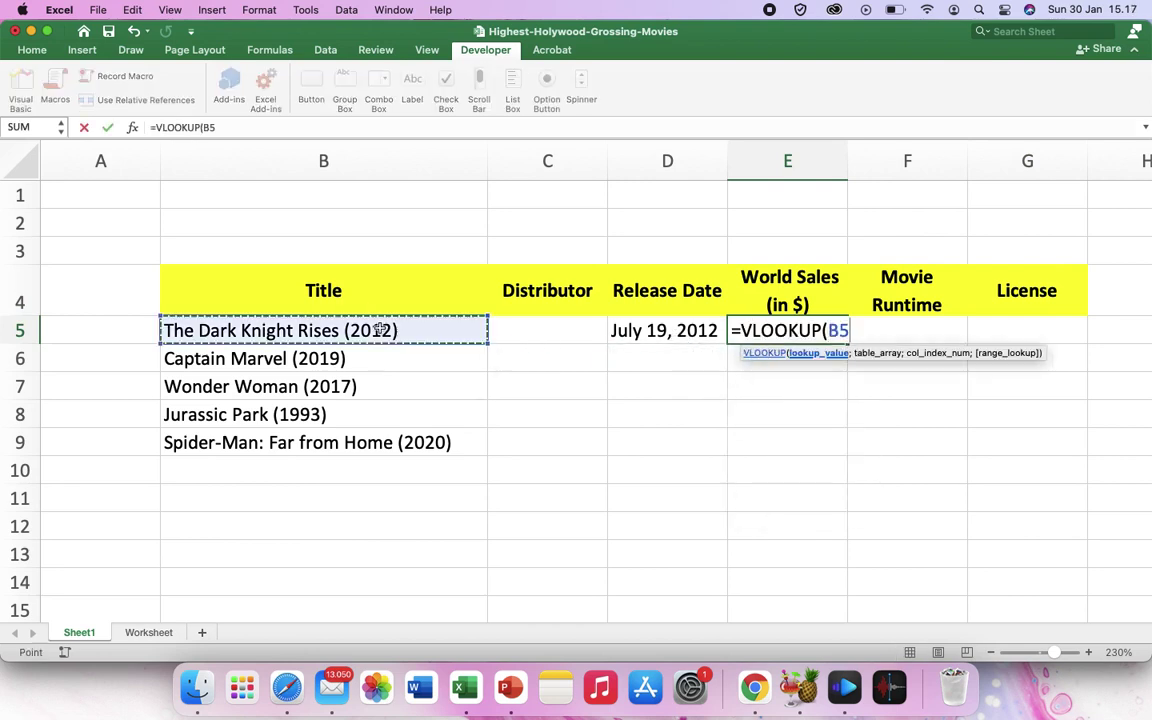
pyautogui.press('Escape')
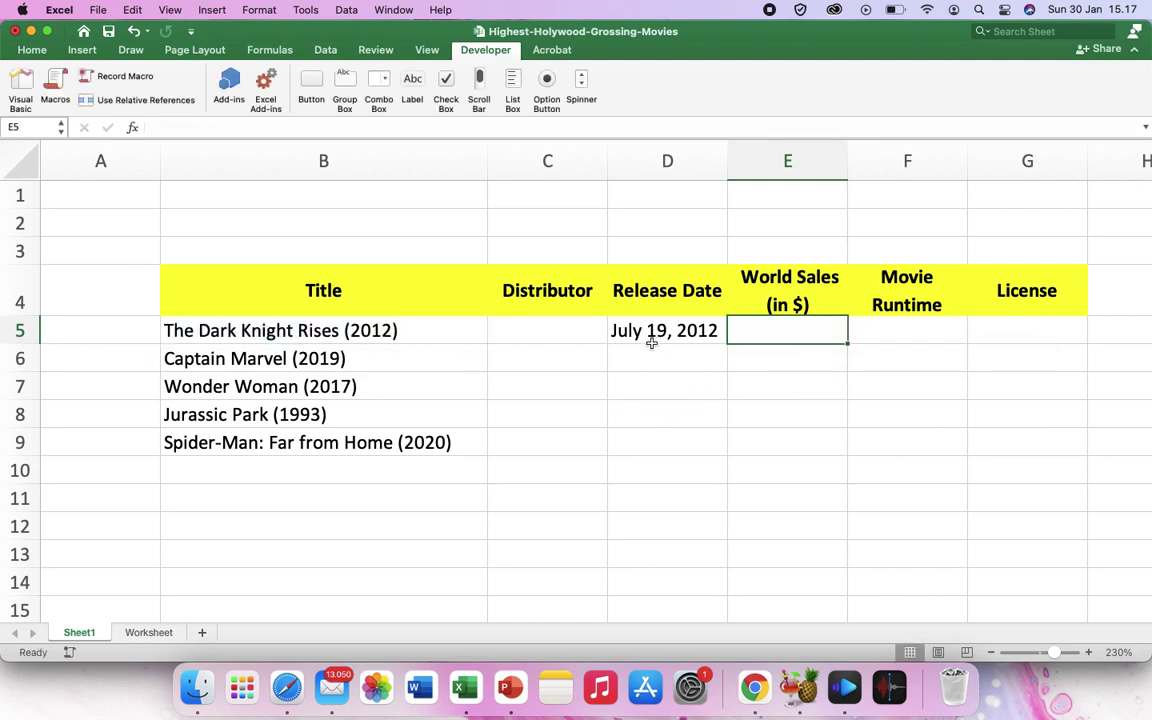
# Fill the D5 VLOOKUP formula across row 5 to E5:G5.
pyautogui.click(651, 332)
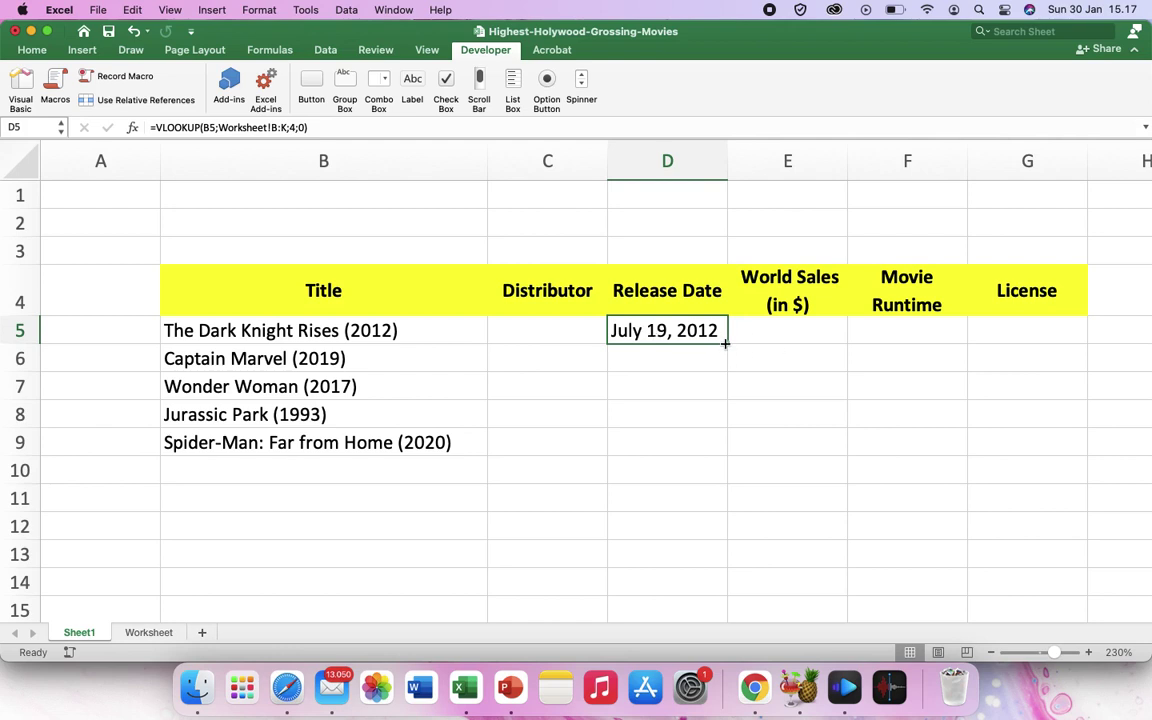
pyautogui.moveTo(725, 343); pyautogui.dragTo(1049, 336)
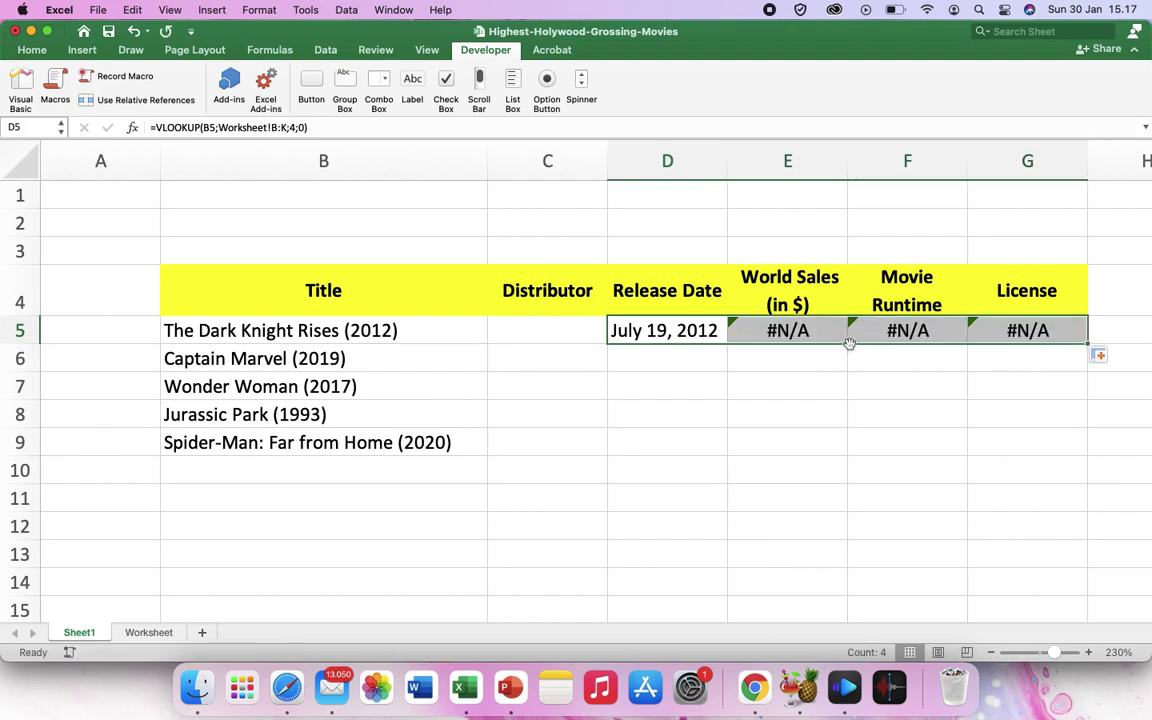
# Compare the lookup value and table array references in the D5, E5 and F5 formulas with the title cell B5.
pyautogui.click(792, 338)
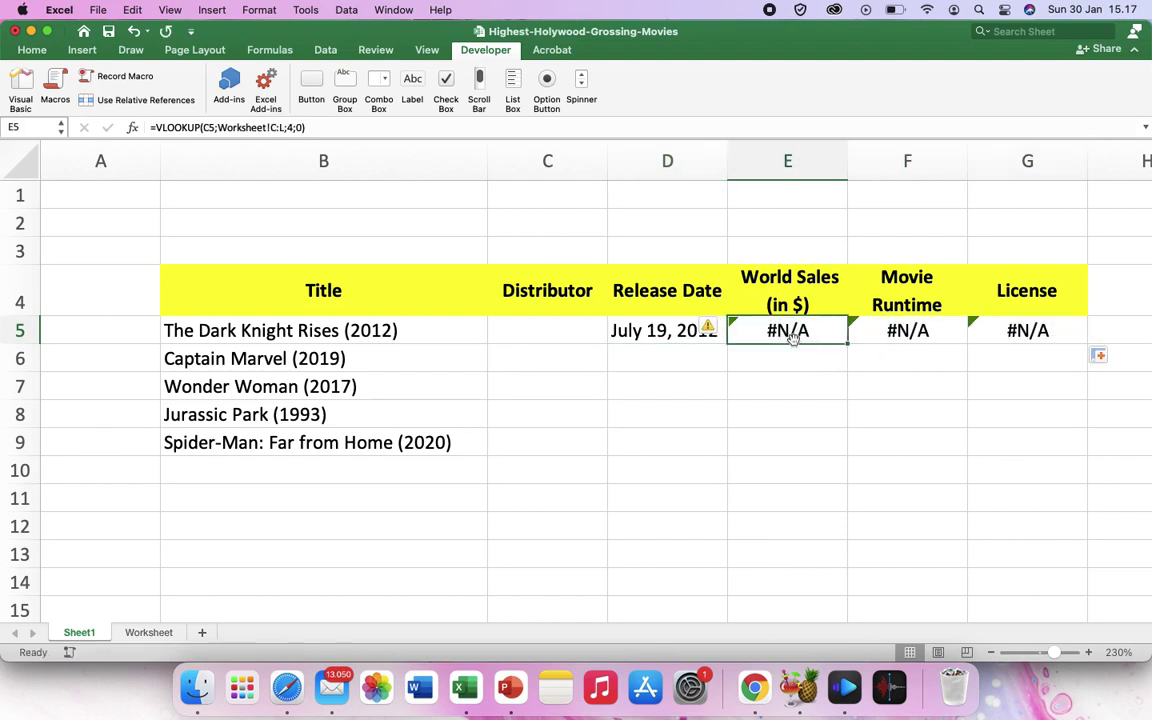
pyautogui.click(875, 337)
pyautogui.click(781, 335)
pyautogui.click(650, 335)
pyautogui.press('Right')
pyautogui.click(922, 331)
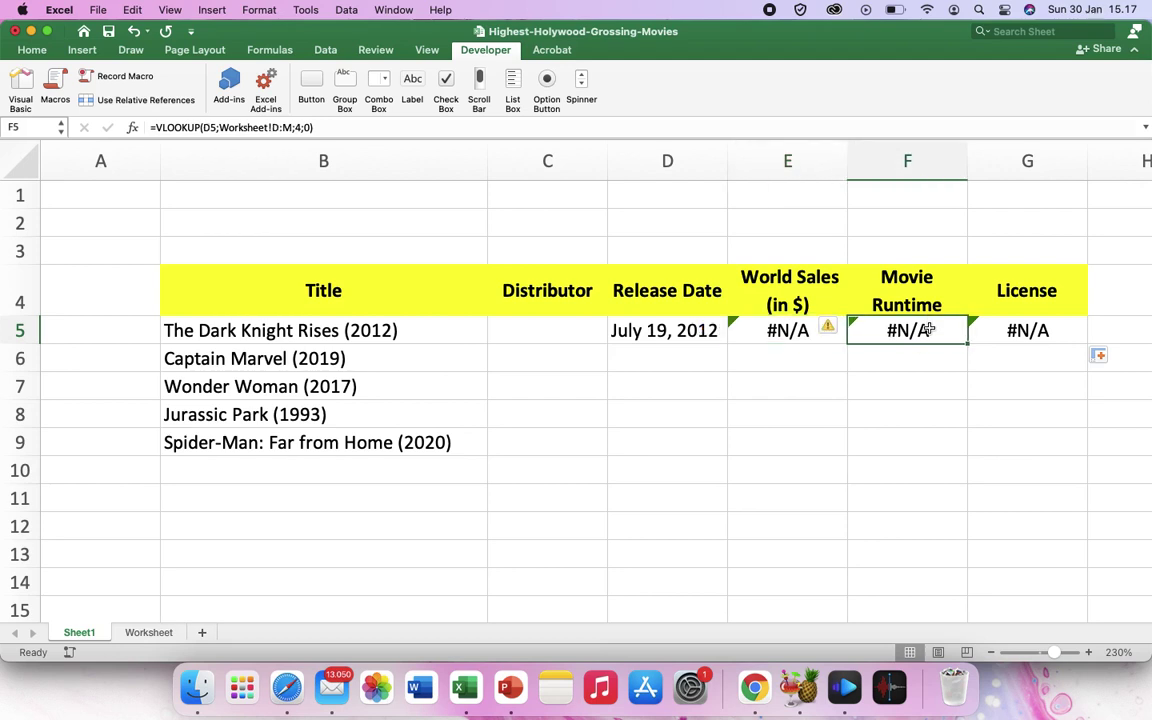
pyautogui.press('Left')
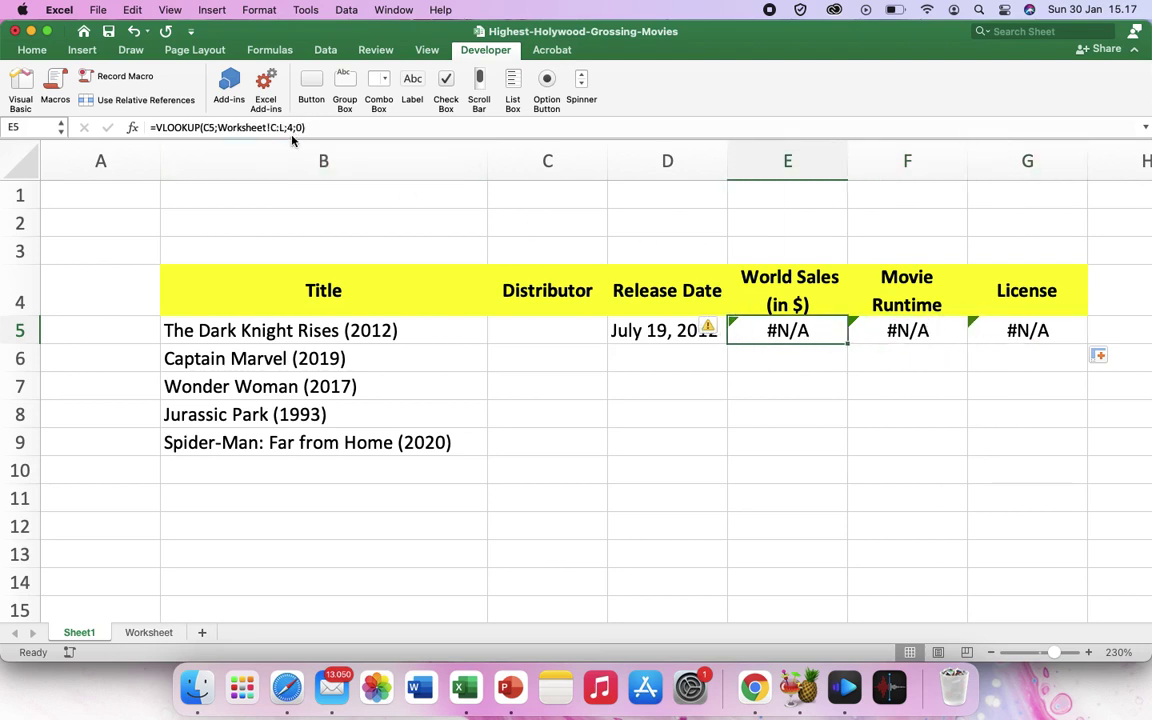
pyautogui.press('Left')
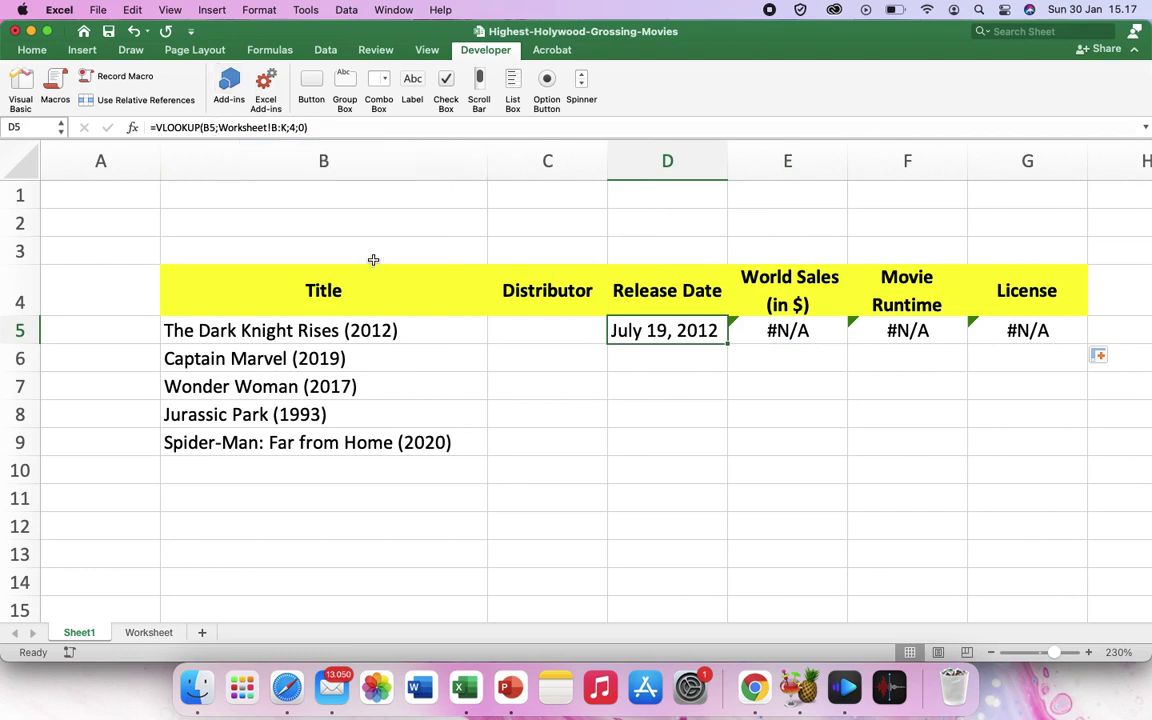
pyautogui.click(292, 328)
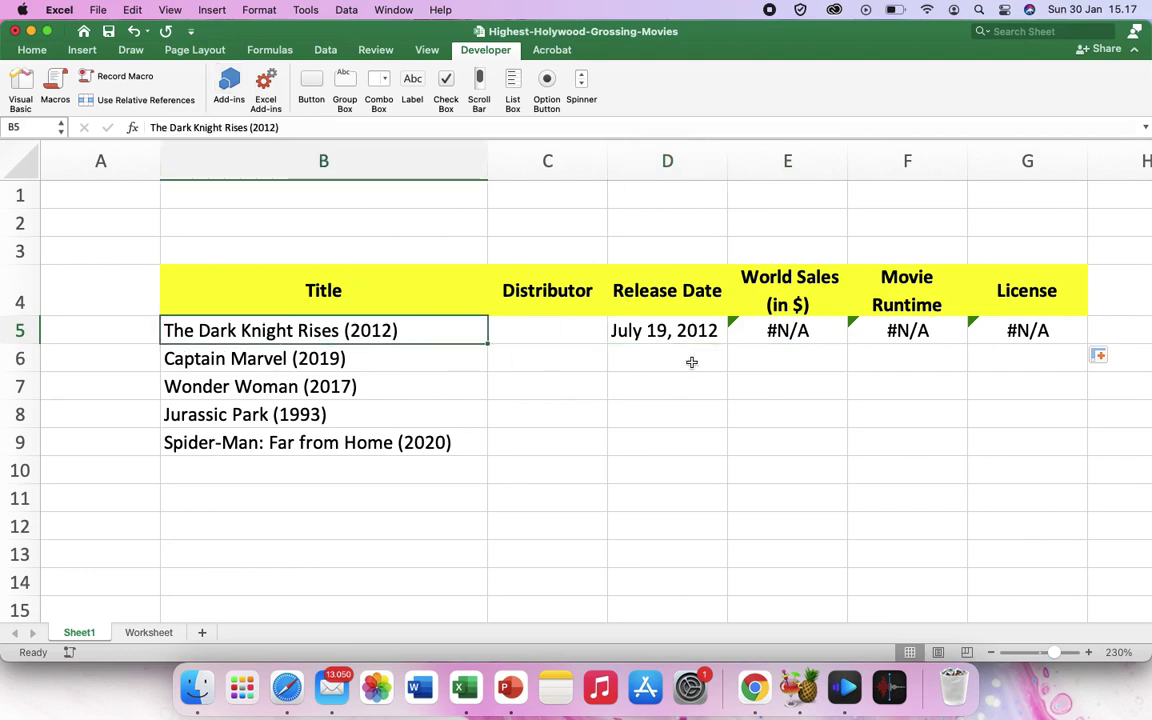
pyautogui.click(763, 333)
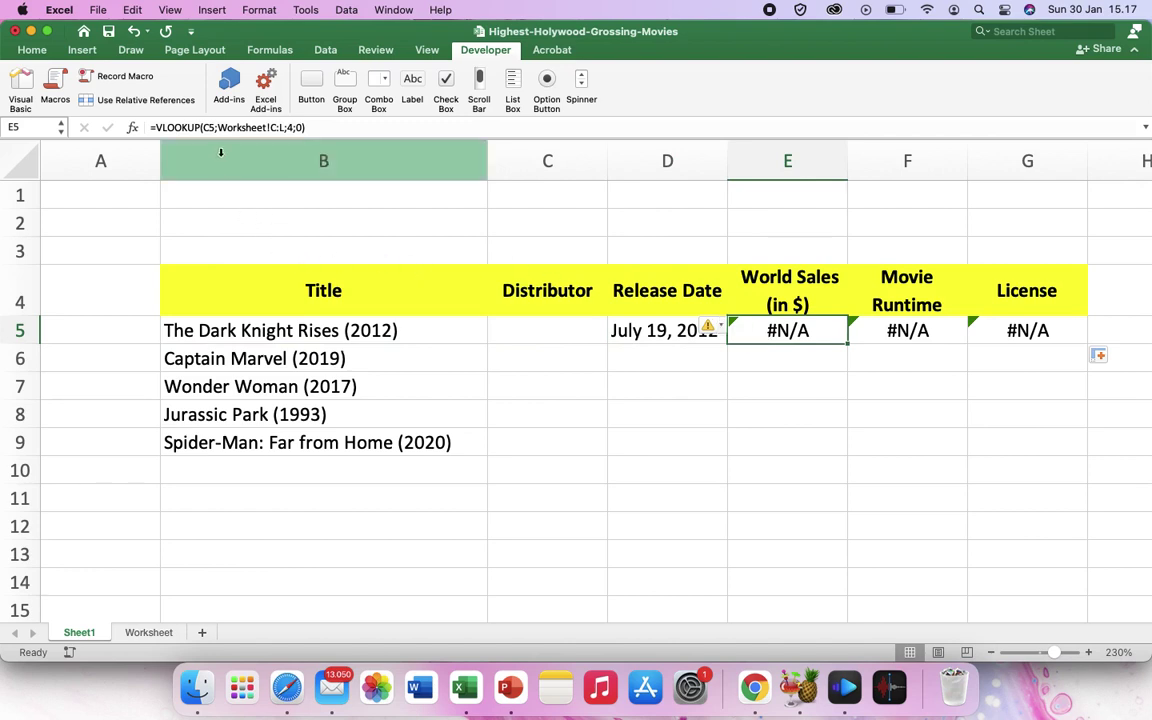
pyautogui.click(327, 160)
pyautogui.click(770, 323)
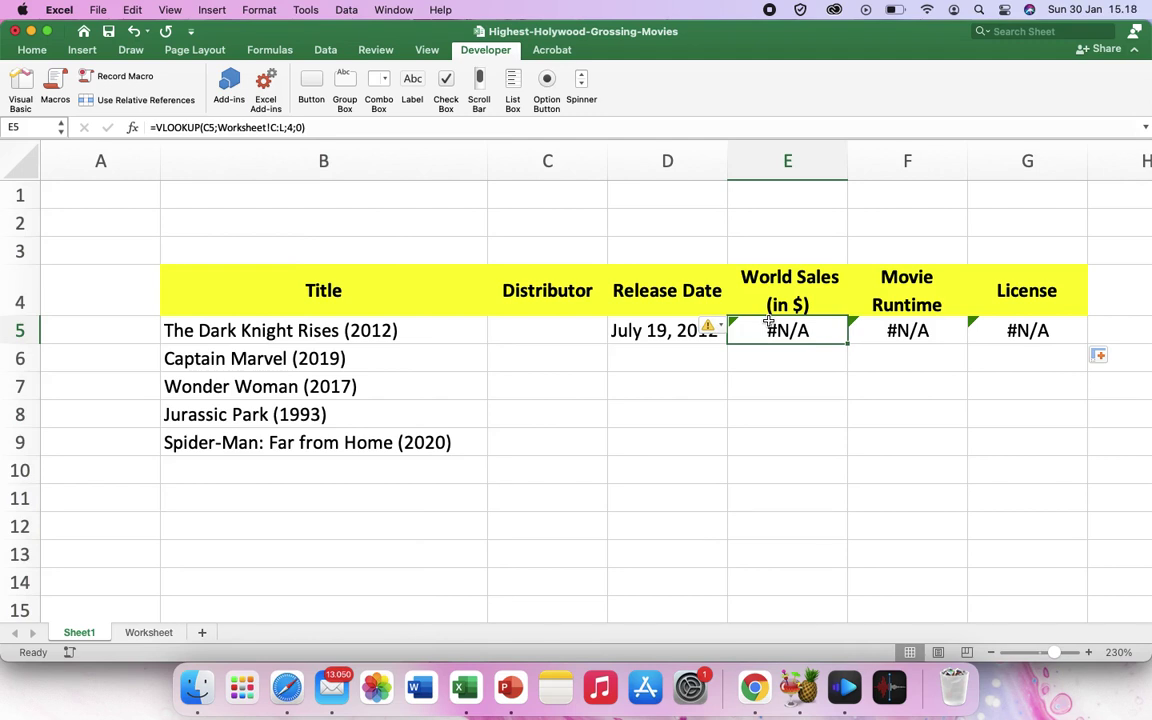
# Copy the D5 VLOOKUP formula down to D6 for Captain Marvel (2019).
pyautogui.click(664, 339)
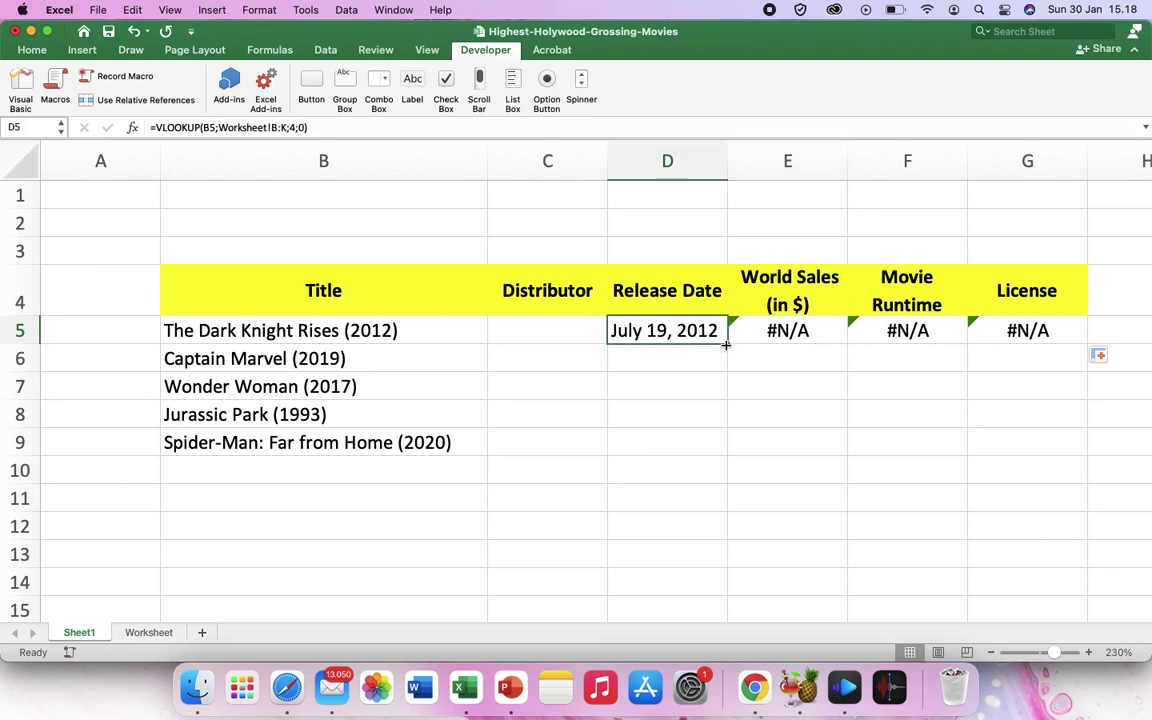
pyautogui.moveTo(726, 345); pyautogui.dragTo(730, 360)
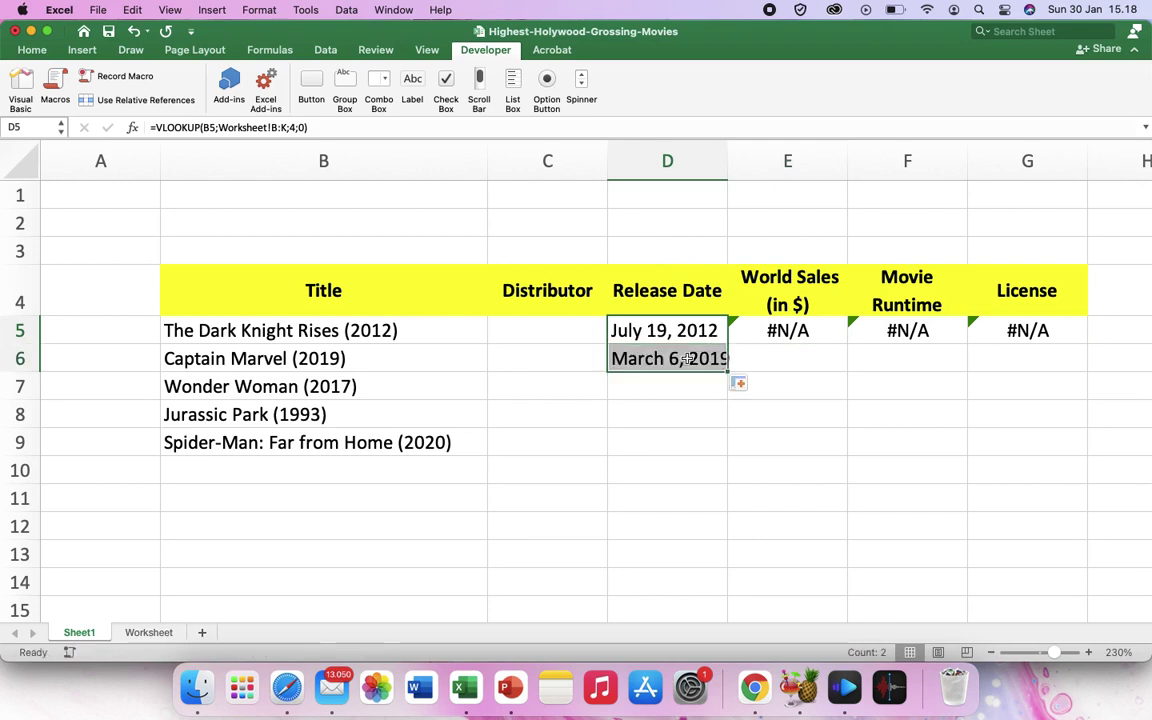
pyautogui.click(684, 357)
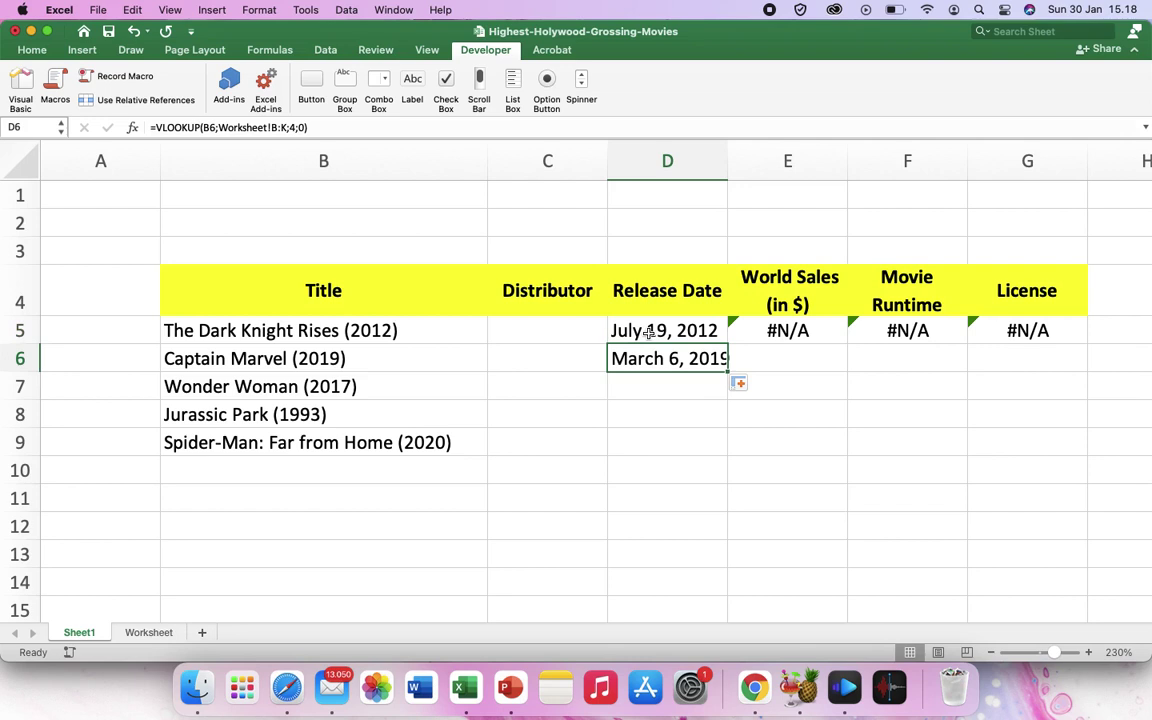
# Examine how the lookup value and table array references shift in the row 5 formulas from D5 through G5.
pyautogui.click(795, 329)
pyautogui.press('Right')
pyautogui.press('Right')
pyautogui.press('Left')
pyautogui.press('Left')
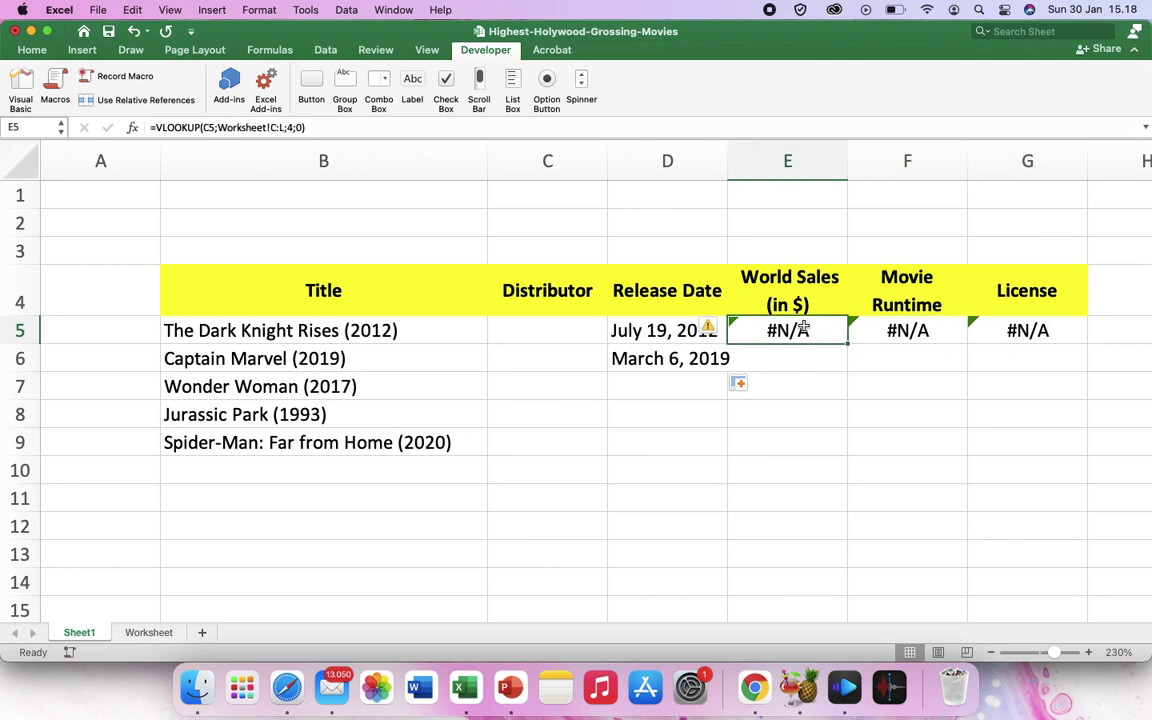
pyautogui.click(670, 327)
pyautogui.press('Right')
pyautogui.click(673, 326)
pyautogui.press('Right')
pyautogui.press('Right')
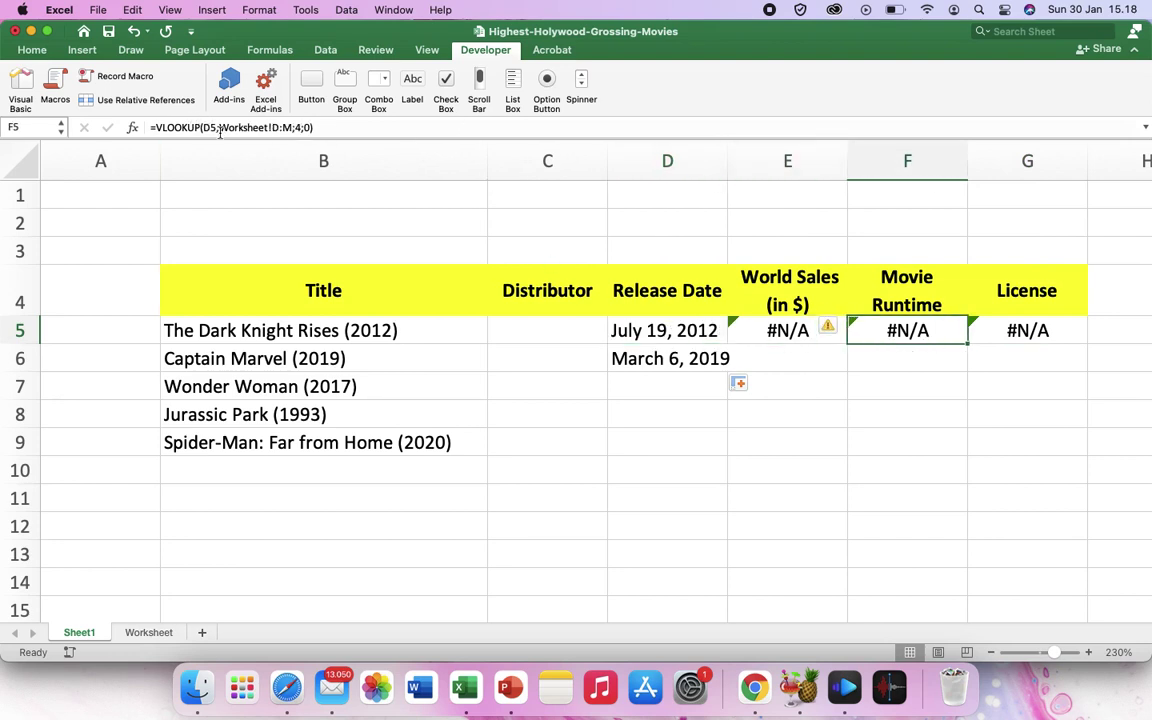
pyautogui.press('Right')
pyautogui.press('Left')
pyautogui.press('Left')
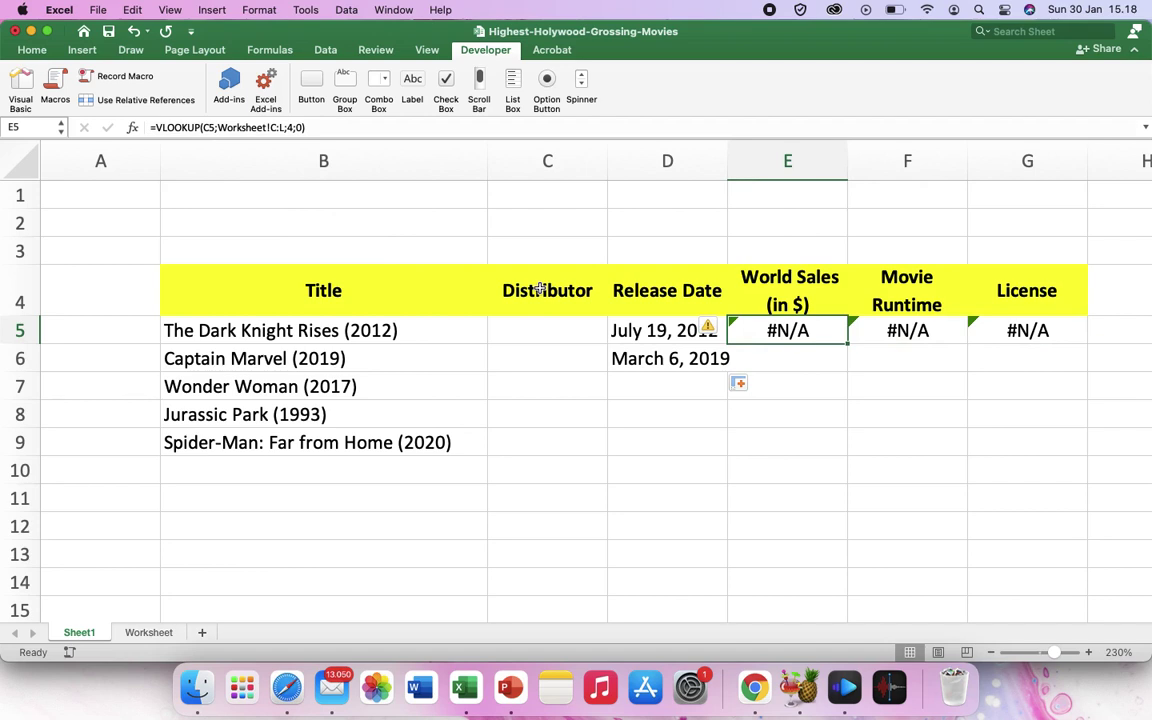
pyautogui.press('Left')
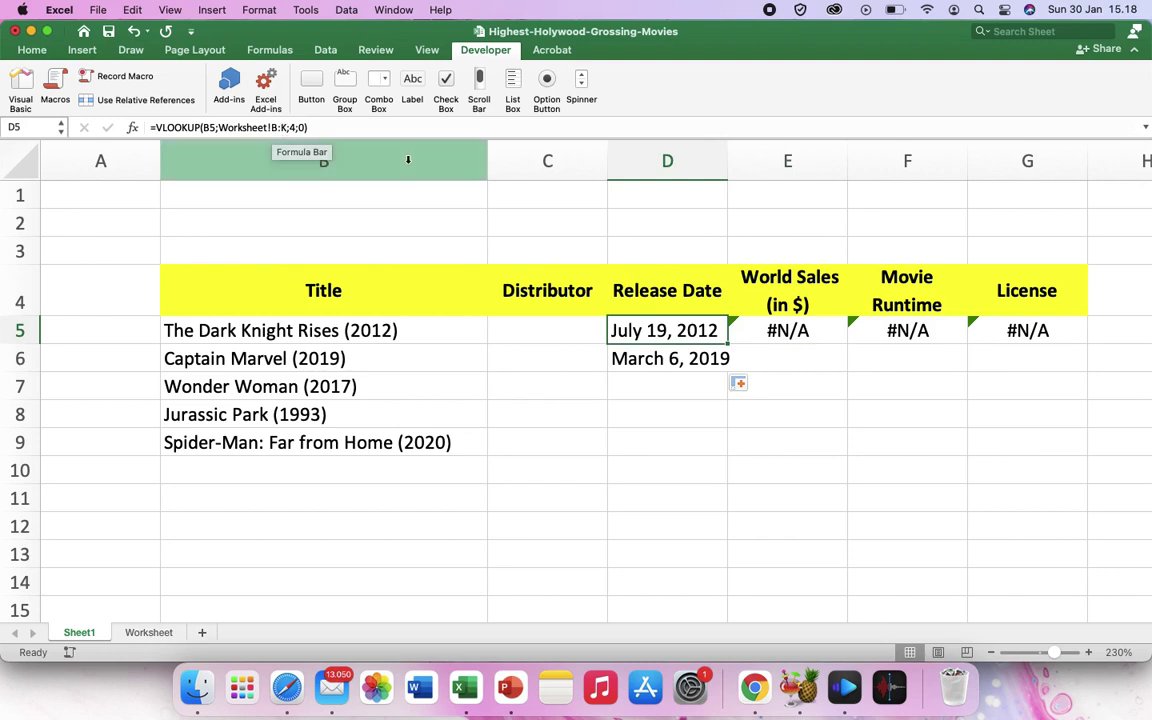
pyautogui.press('Right')
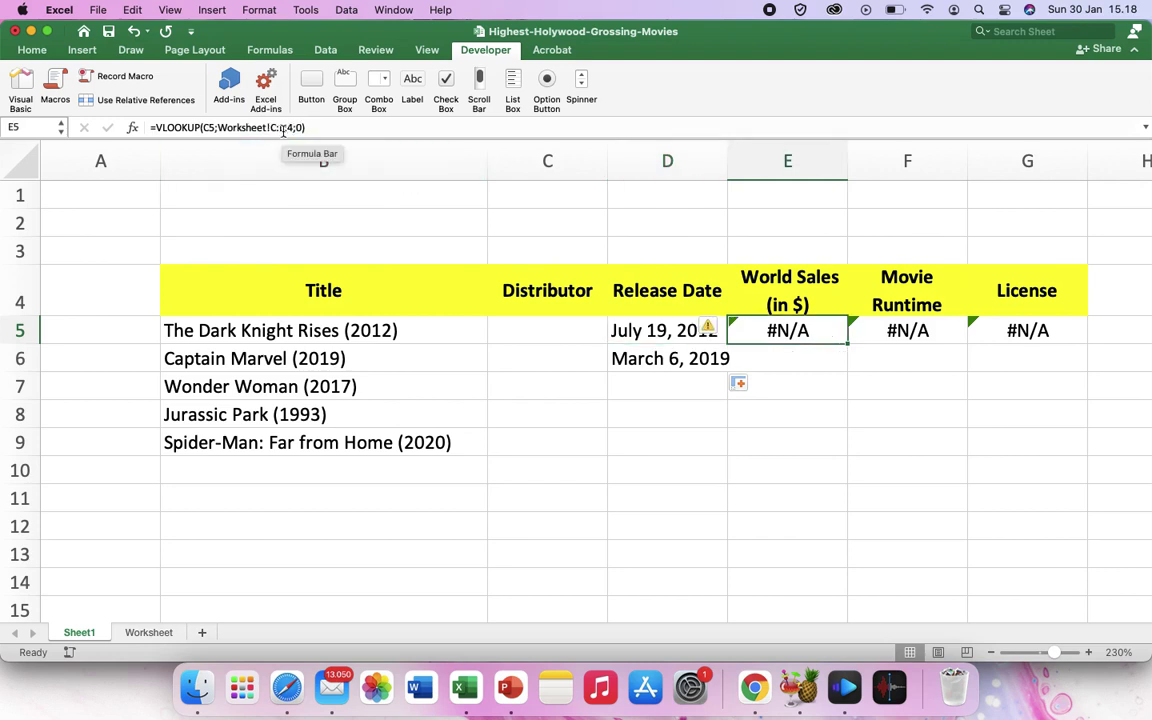
pyautogui.click(648, 308)
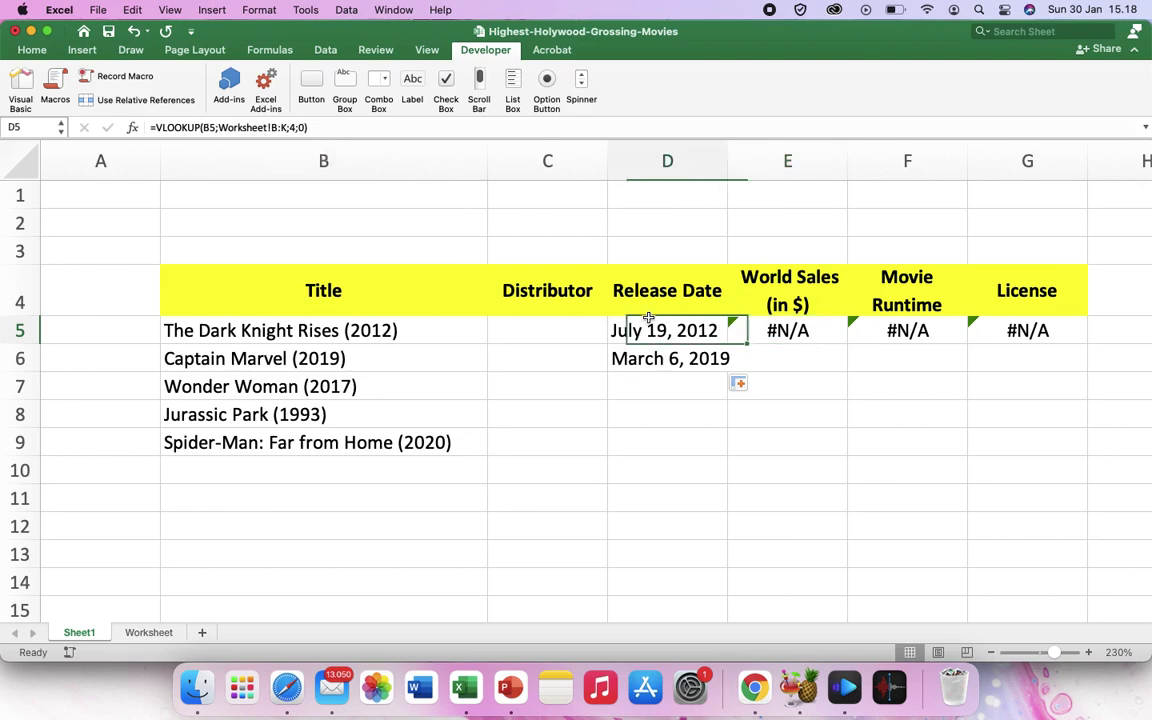
pyautogui.click(648, 318)
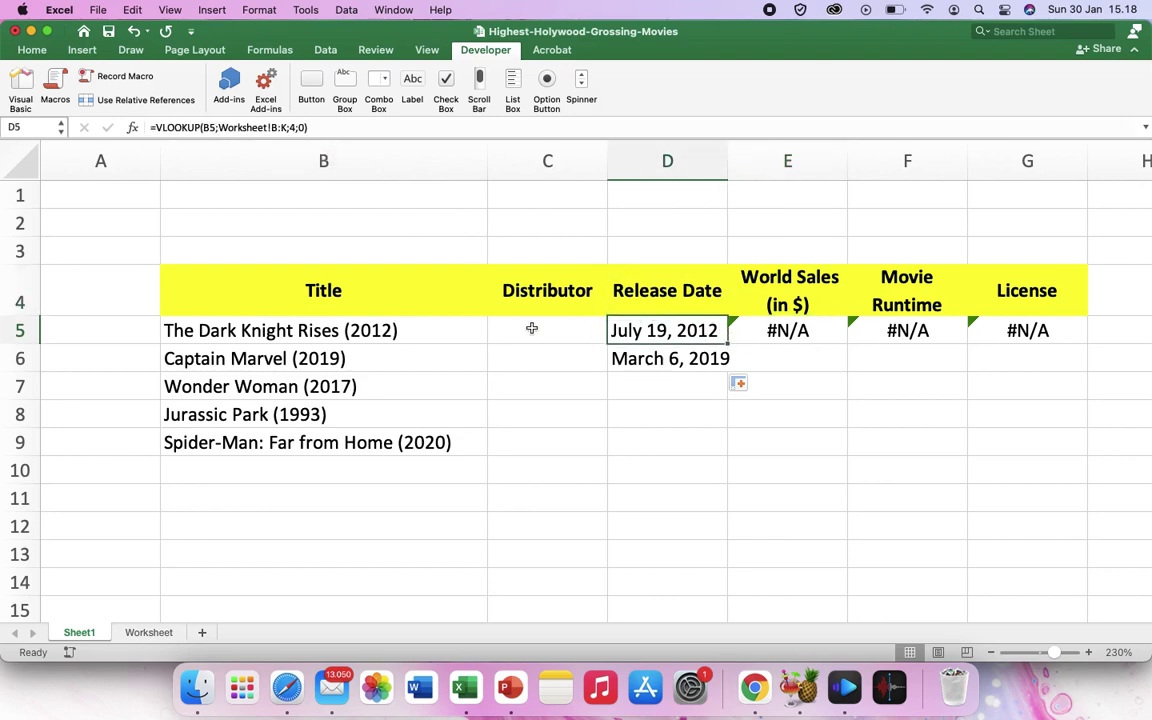
# Check the Worksheet source columns and review the table array and column index arguments of the row 5 formulas on Sheet1.
pyautogui.click(147, 632)
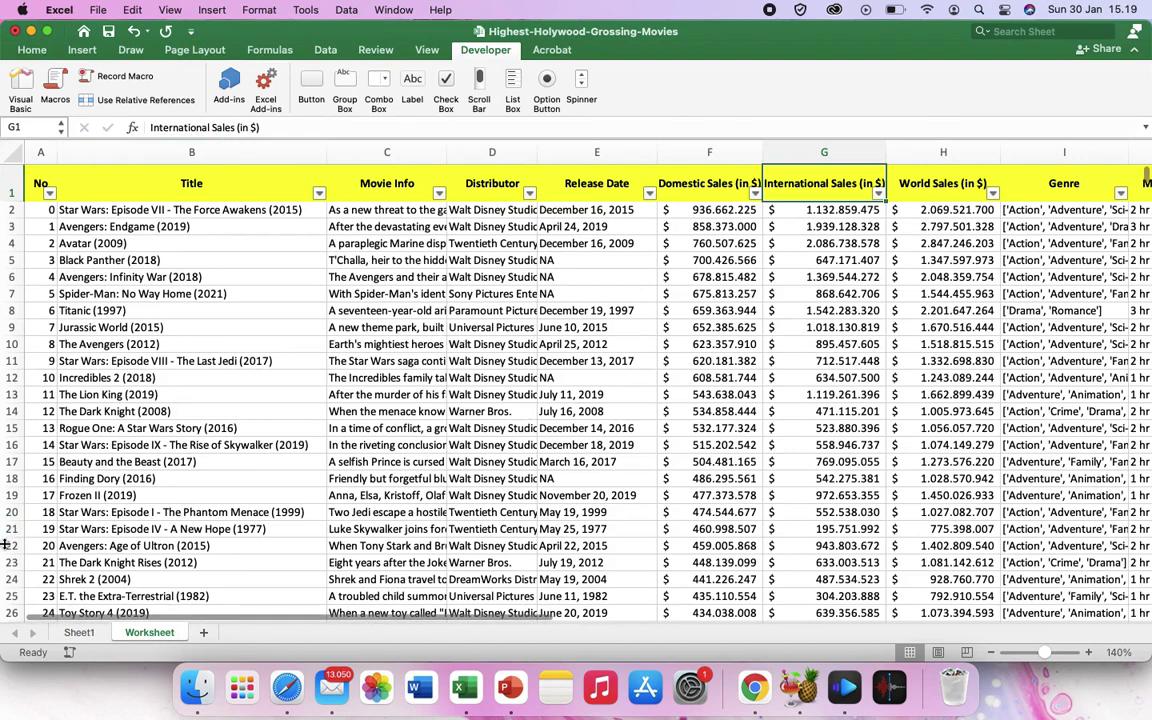
pyautogui.click(79, 632)
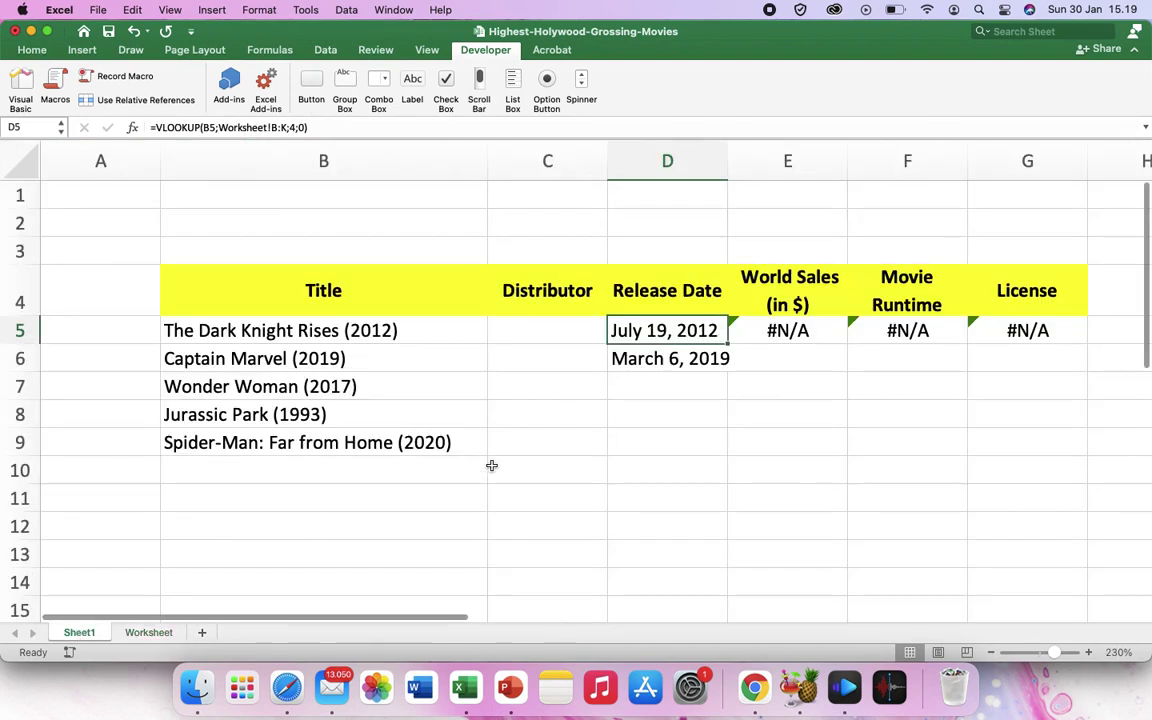
pyautogui.press('Right')
pyautogui.press('Left')
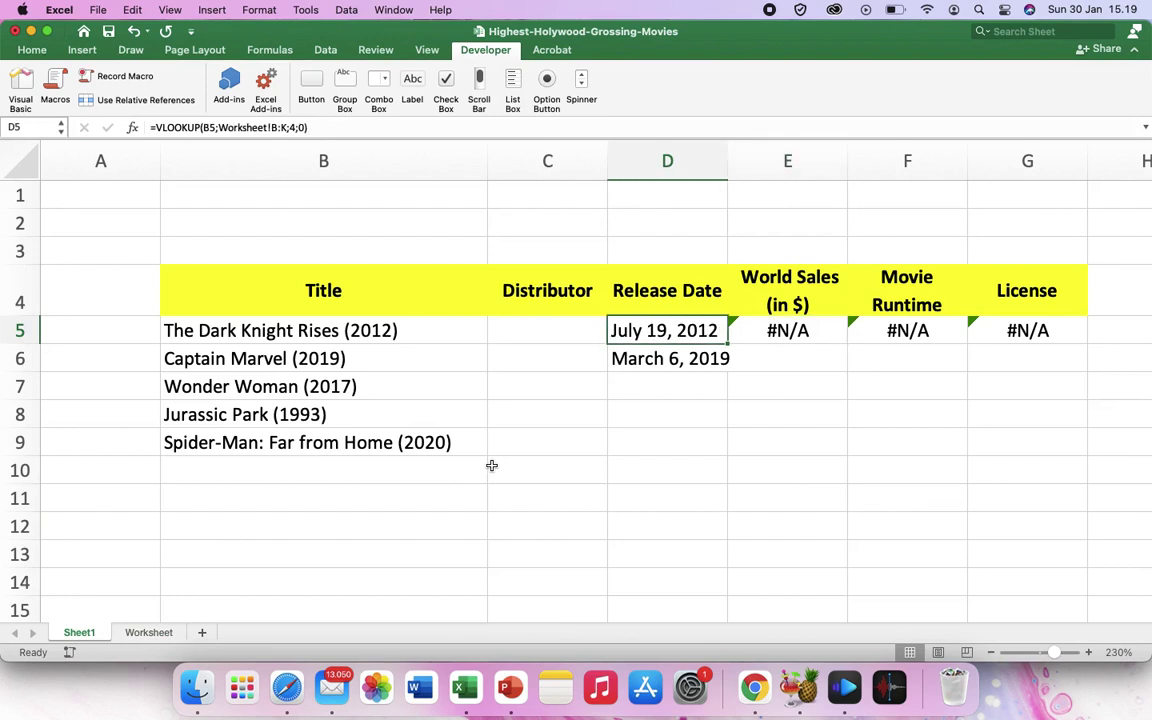
pyautogui.press('Right')
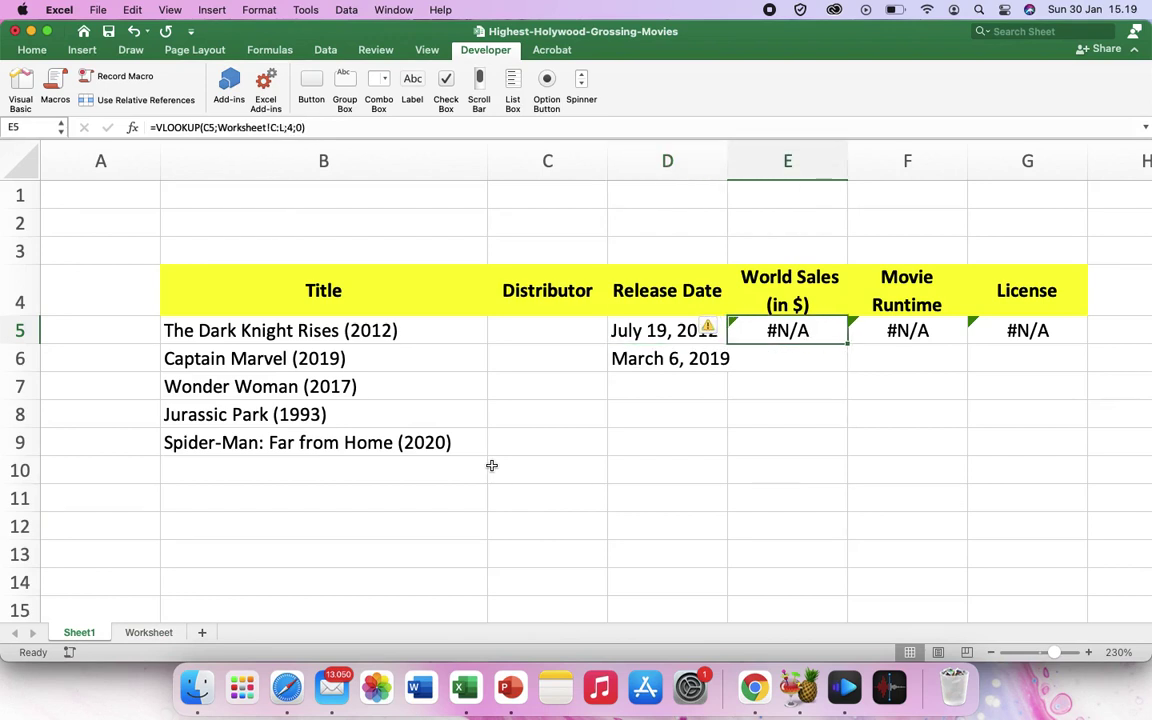
pyautogui.press('Left')
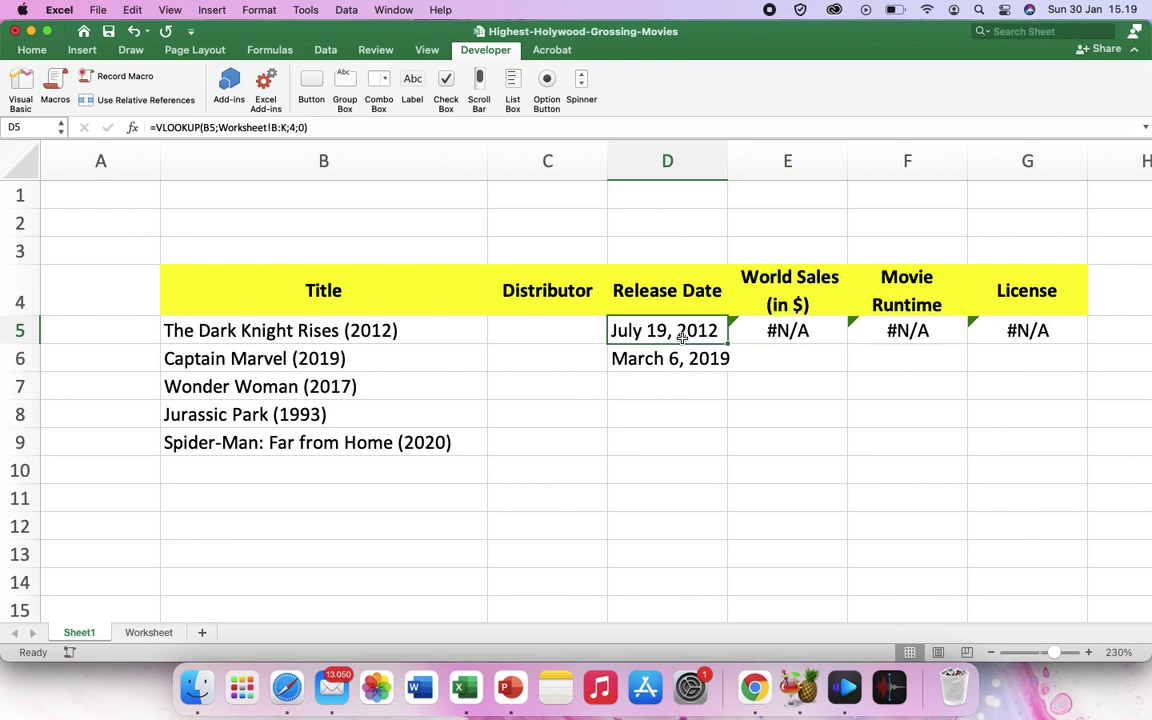
pyautogui.press('Right')
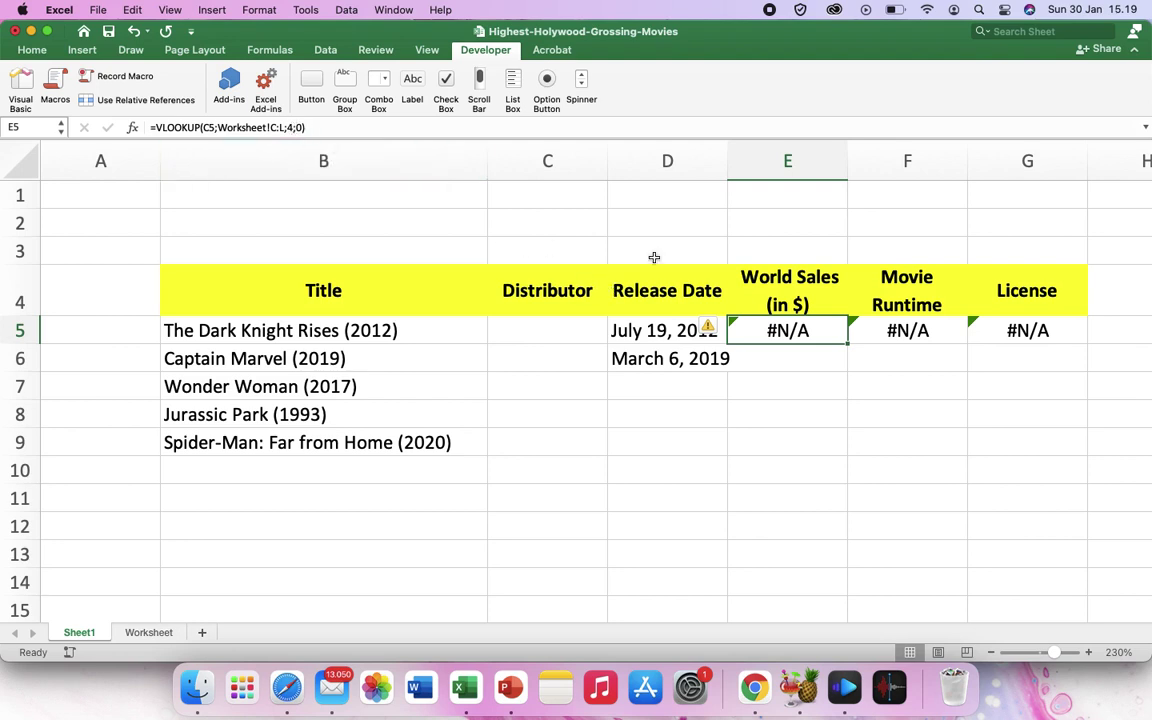
pyautogui.click(805, 302)
pyautogui.press('Down')
pyautogui.press('Right')
pyautogui.press('Right')
pyautogui.press('Left')
pyautogui.press('Left')
pyautogui.press('Right')
pyautogui.press('Left')
pyautogui.press('Left')
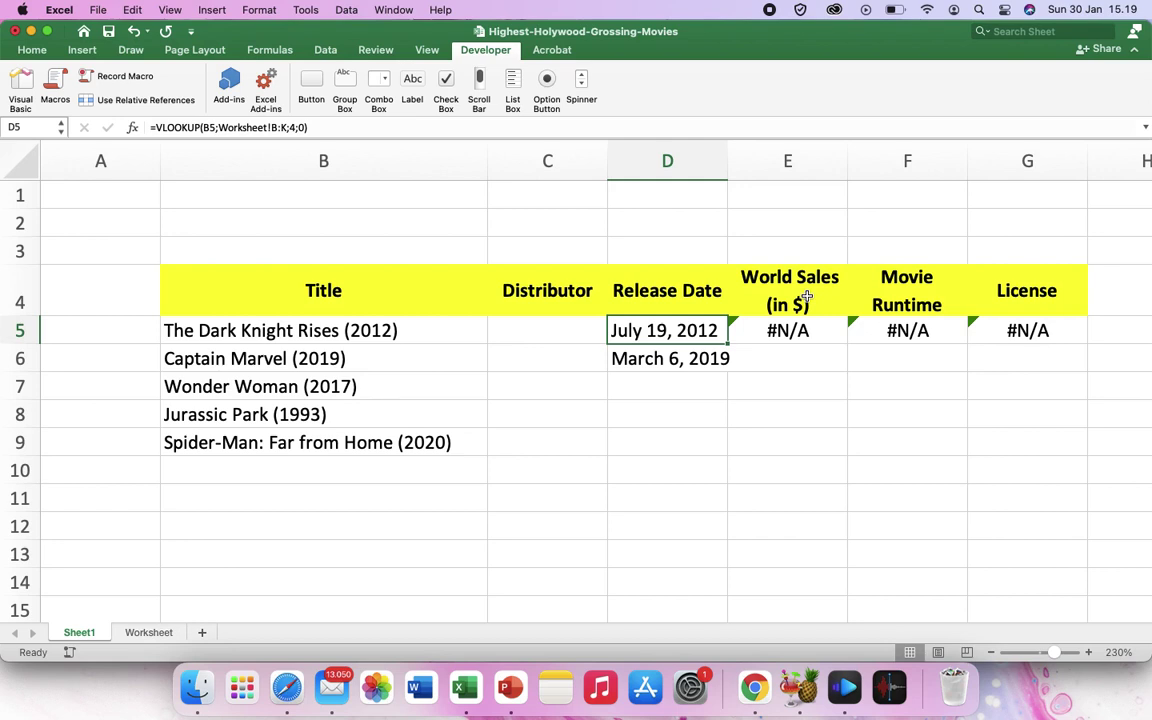
# Clear the VLOOKUP formulas from D5:G6.
pyautogui.hotkey('shift', 'Right')
pyautogui.hotkey('shift', 'Right')
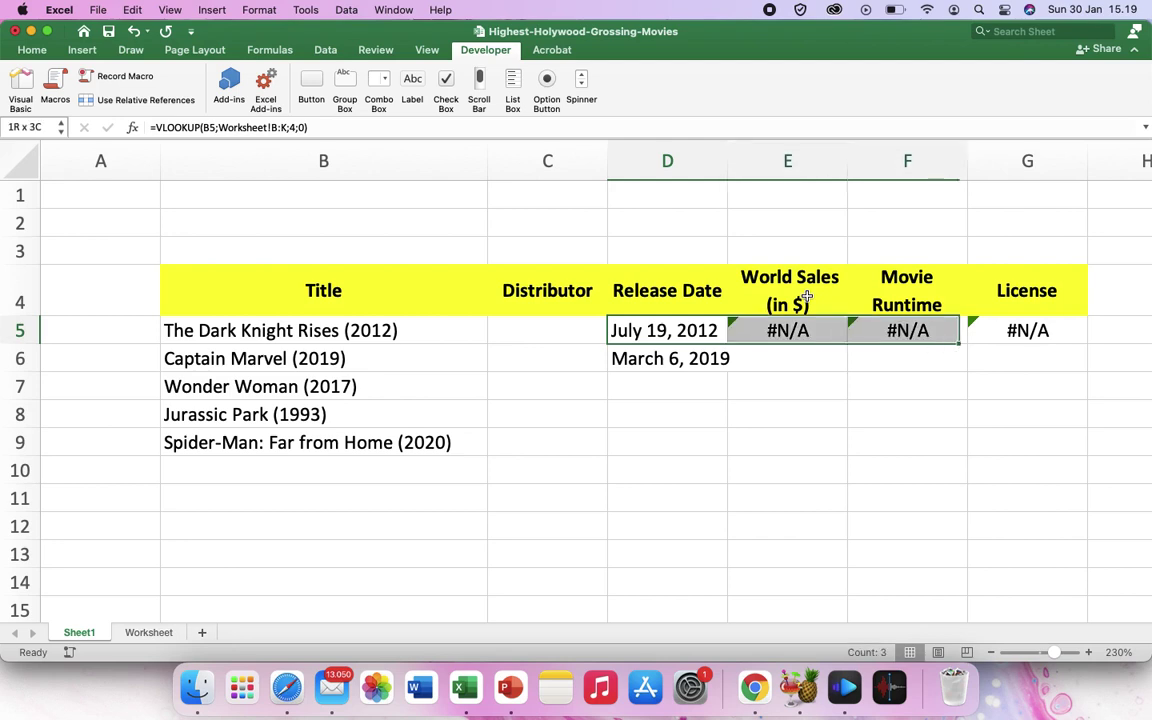
pyautogui.hotkey('shift', 'Down')
pyautogui.hotkey('shift', 'Right')
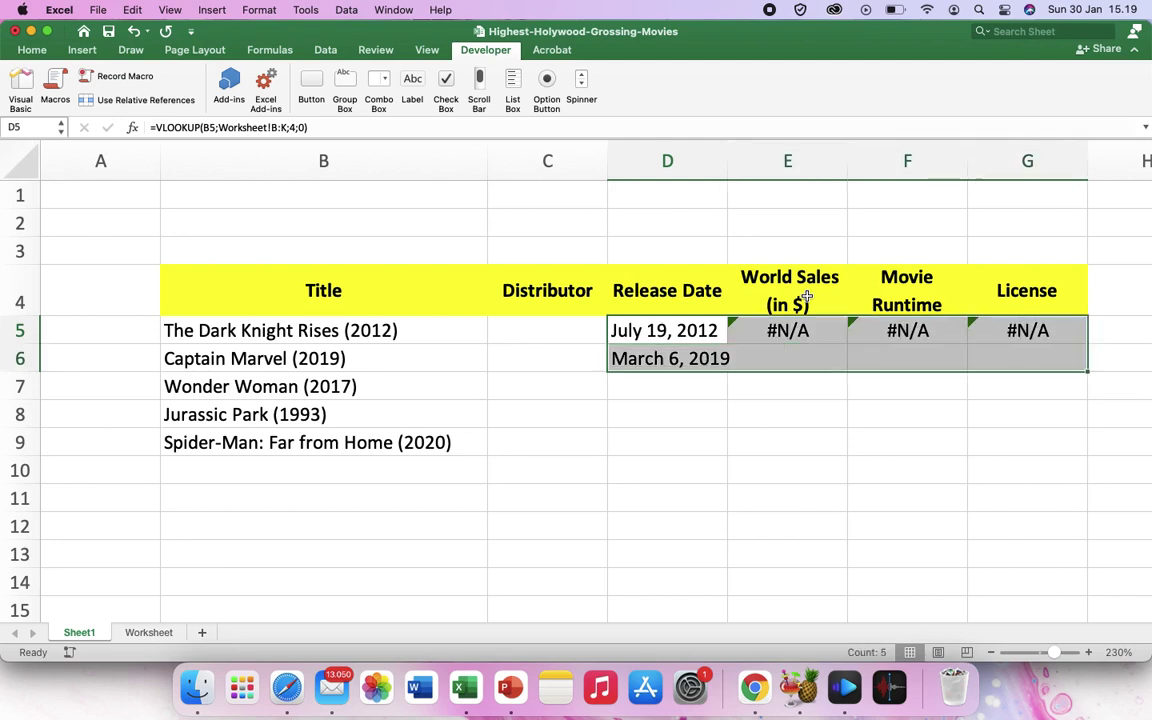
pyautogui.press('Delete')
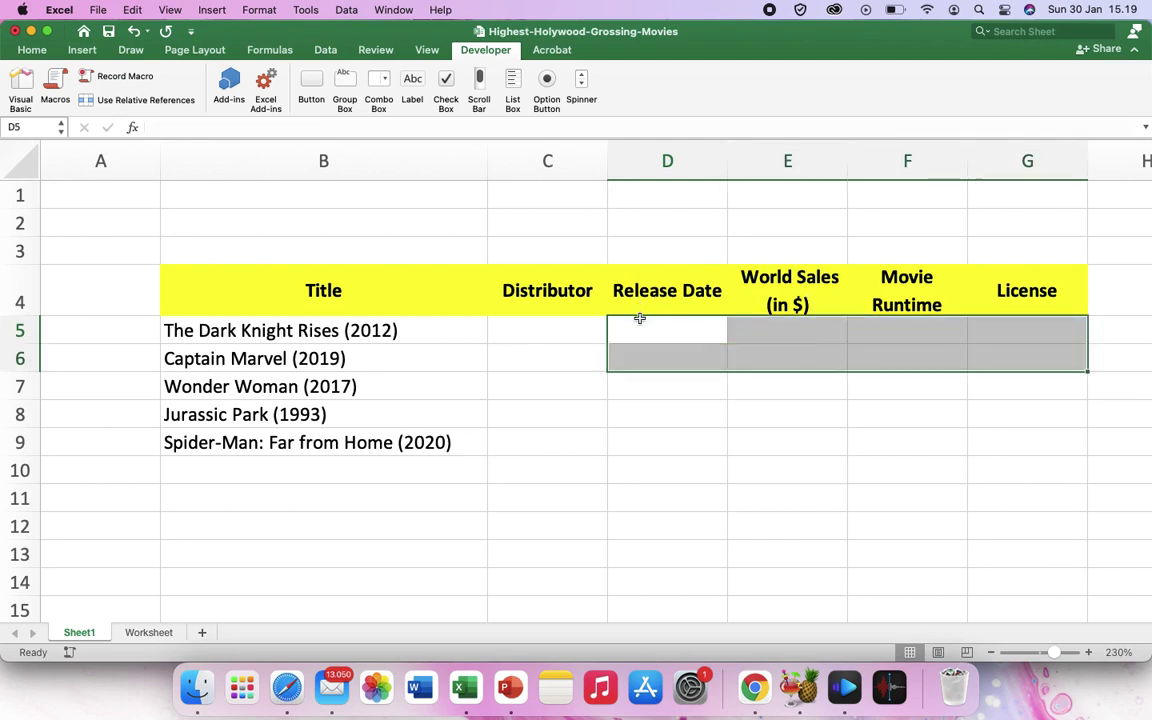
# Review the Release Date through License headers and the empty row 3 above them.
pyautogui.click(640, 323)
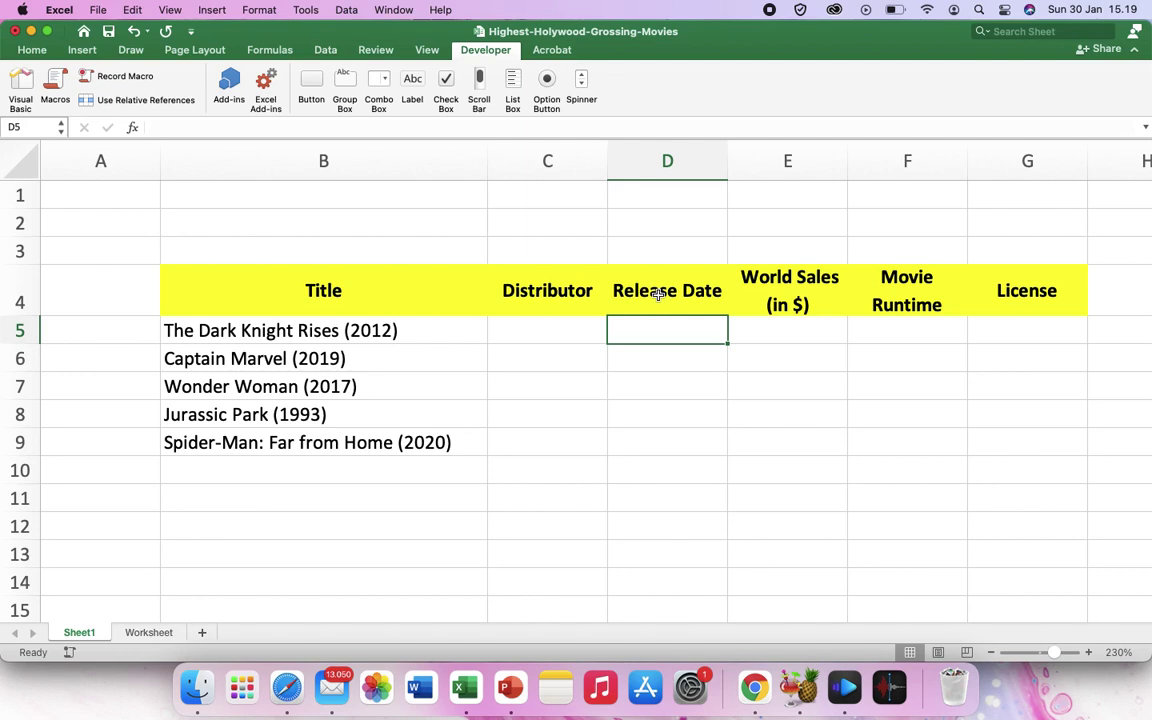
pyautogui.click(650, 291)
pyautogui.press('Up')
pyautogui.press('Down')
pyautogui.press('Up')
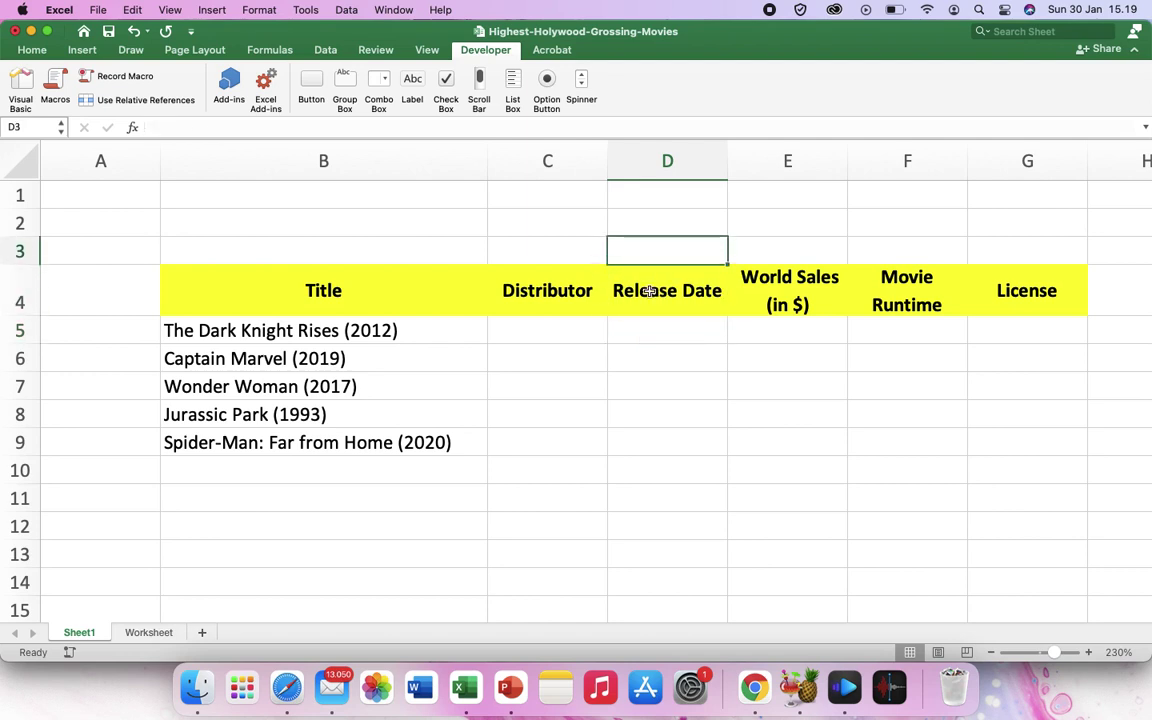
pyautogui.press('Down')
pyautogui.press('Right')
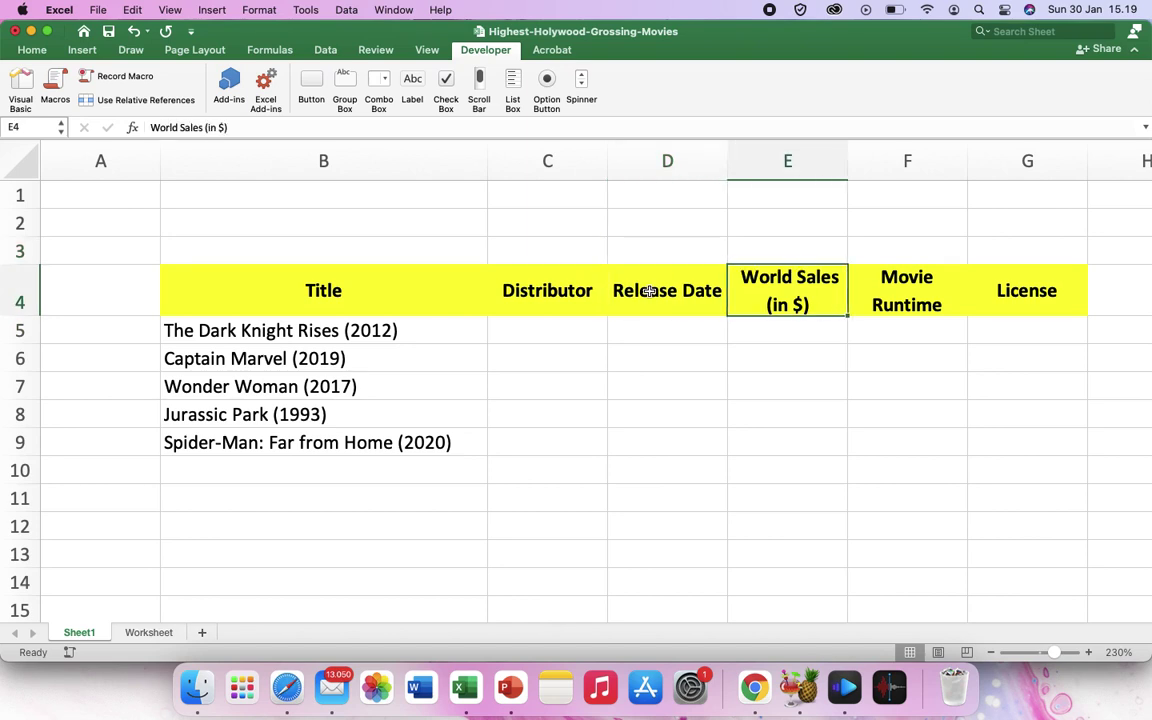
pyautogui.press('Right')
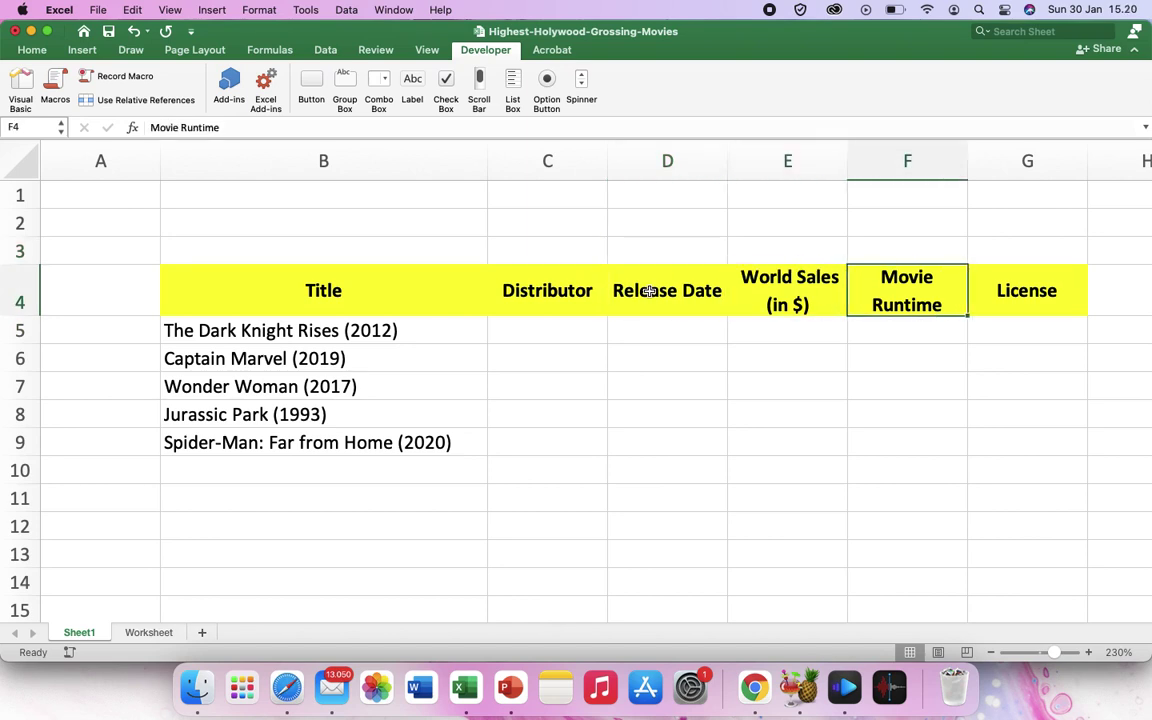
pyautogui.press('Right')
pyautogui.press('Left')
pyautogui.press('Left')
pyautogui.press('Left')
pyautogui.press('Up')
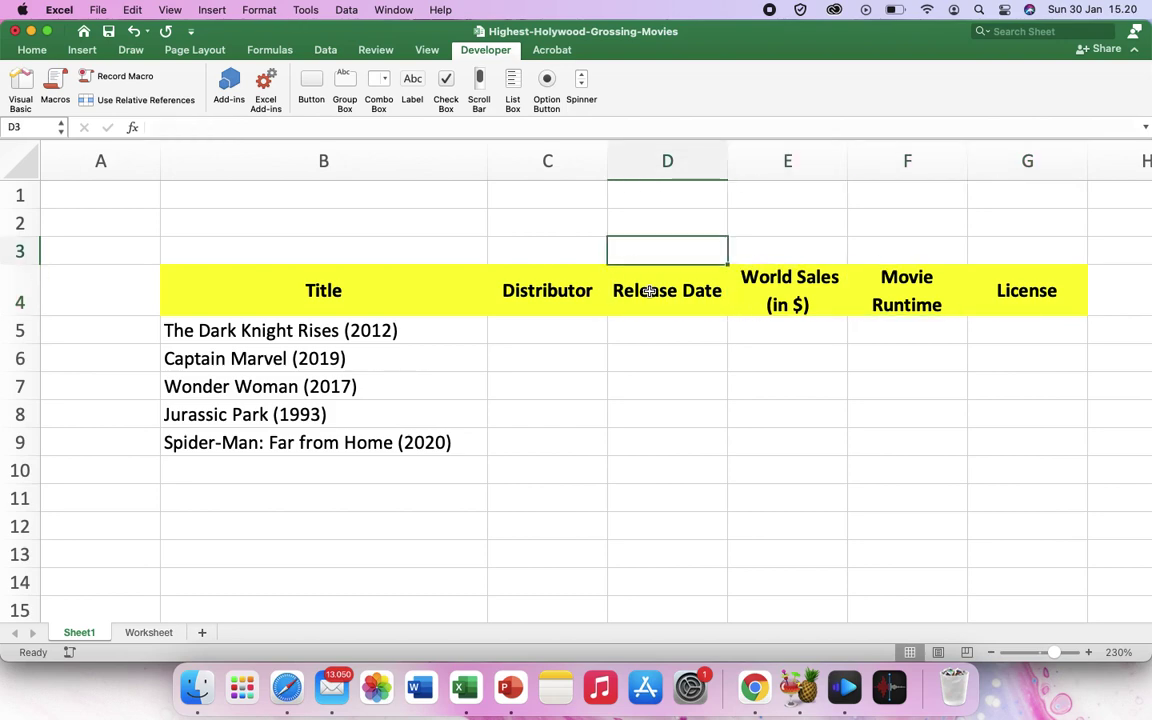
# Enter the column index number 4 in D3, above the Release Date header on Sheet1.
pyautogui.click(150, 632)
pyautogui.click(90, 632)
pyautogui.write('4')
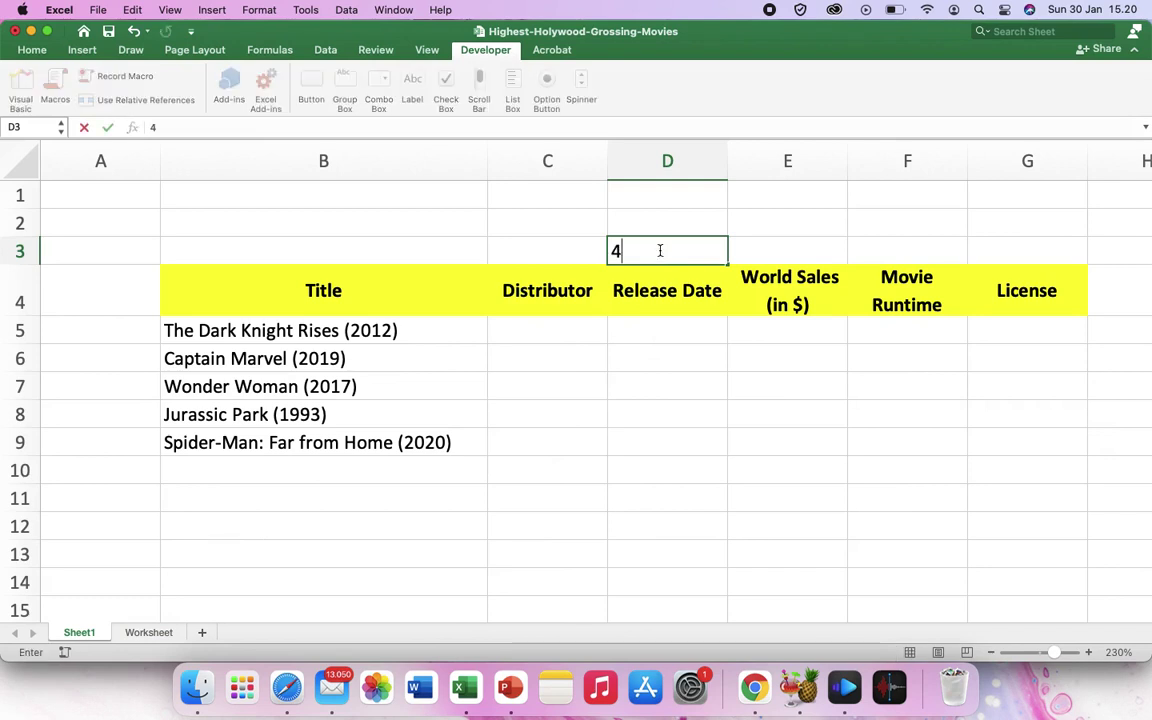
pyautogui.press('Tab')
pyautogui.click(648, 255)
pyautogui.click(652, 297)
# Enter the column index numbers 7, 9 and 10 in E3, F3 and G3, above World Sales, Movie Runtime and License.
pyautogui.press('Up')
pyautogui.press('Right')
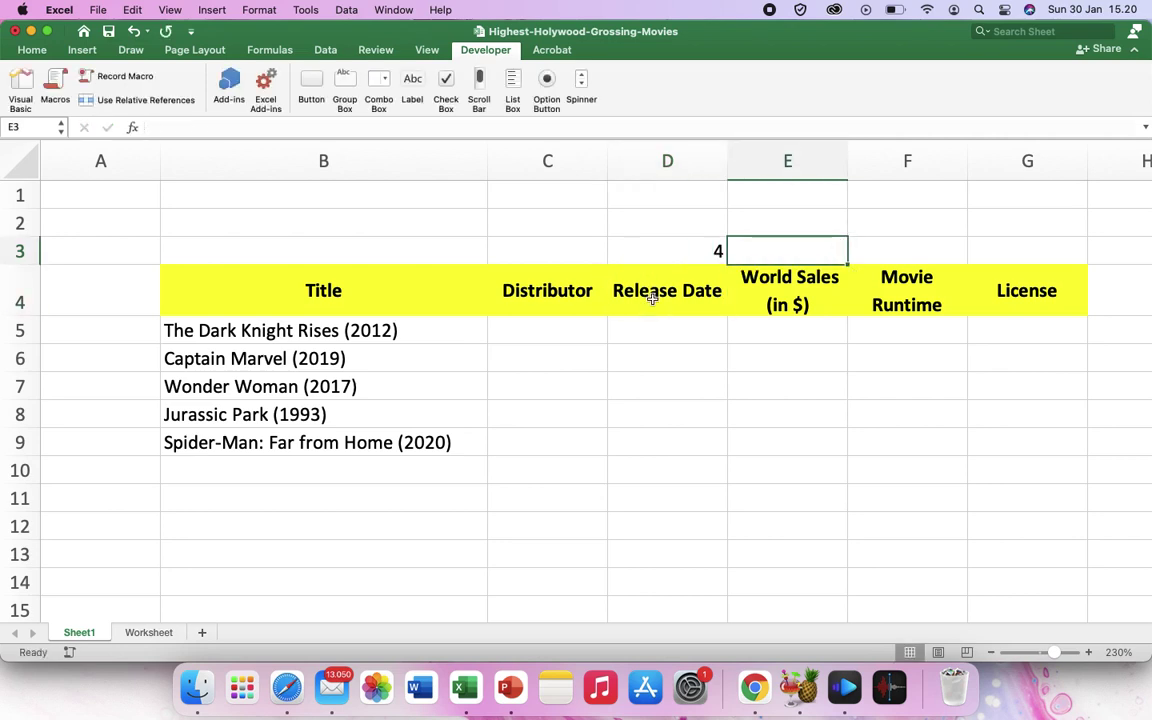
pyautogui.write('7')
pyautogui.press('Return')
pyautogui.press('Up')
pyautogui.press('Right')
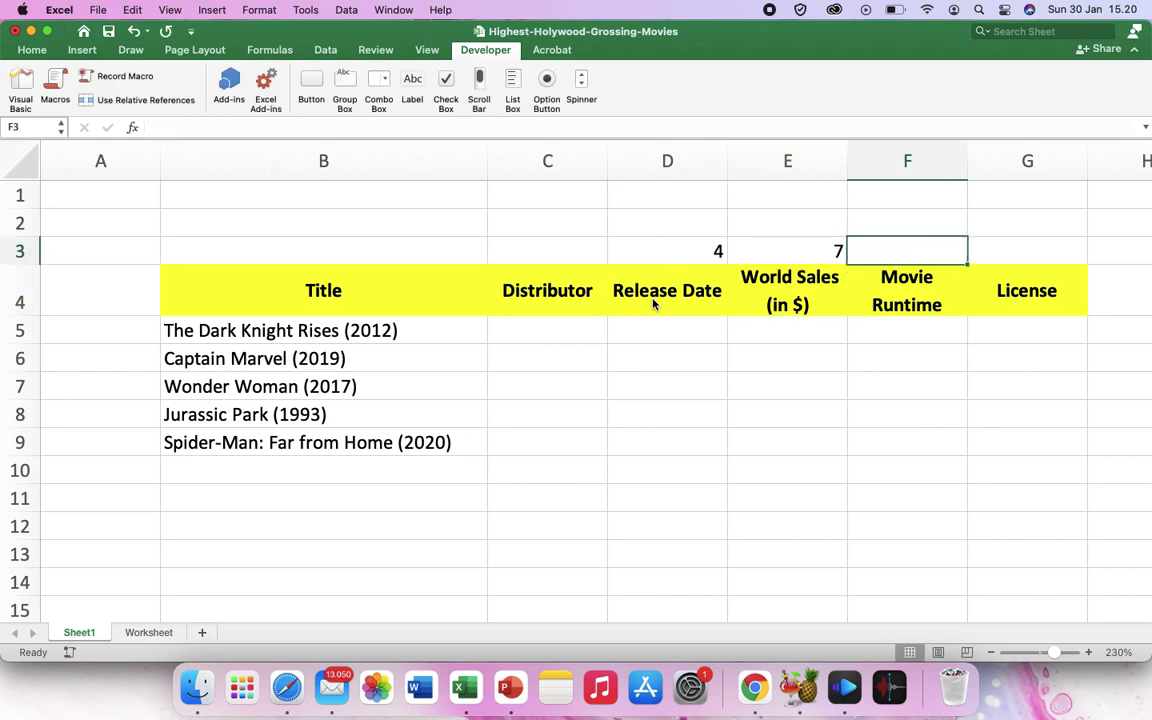
pyautogui.write('9')
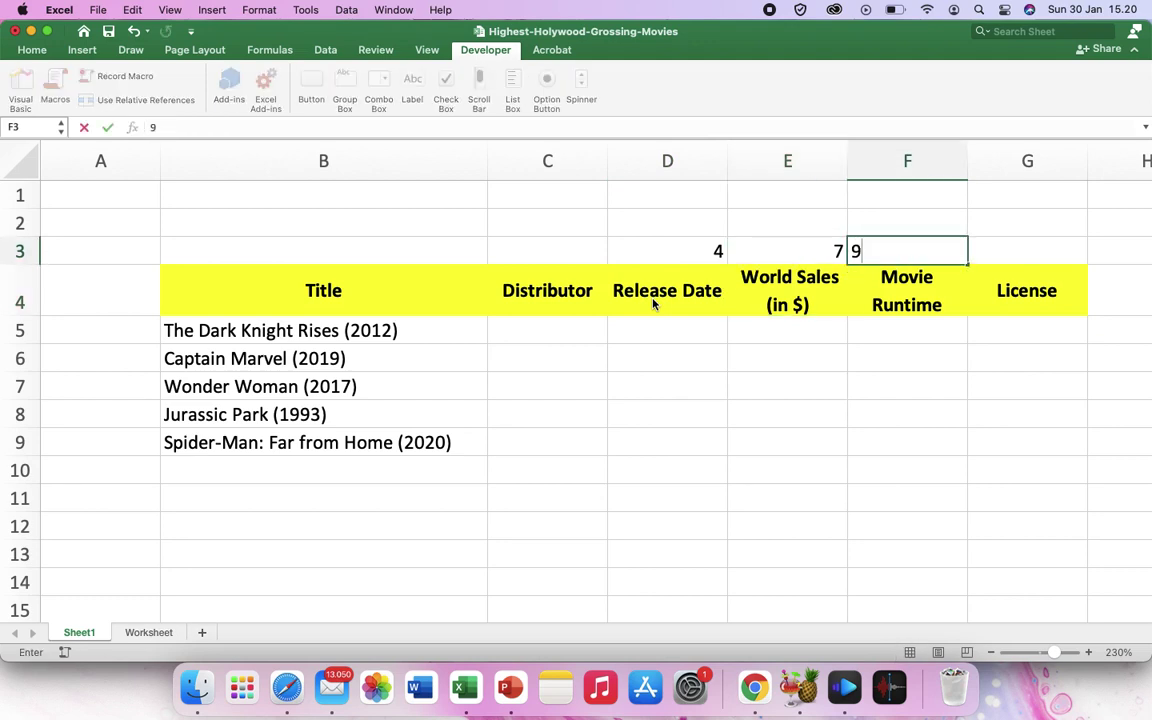
pyautogui.press('Tab')
pyautogui.write('10')
pyautogui.press('Return')
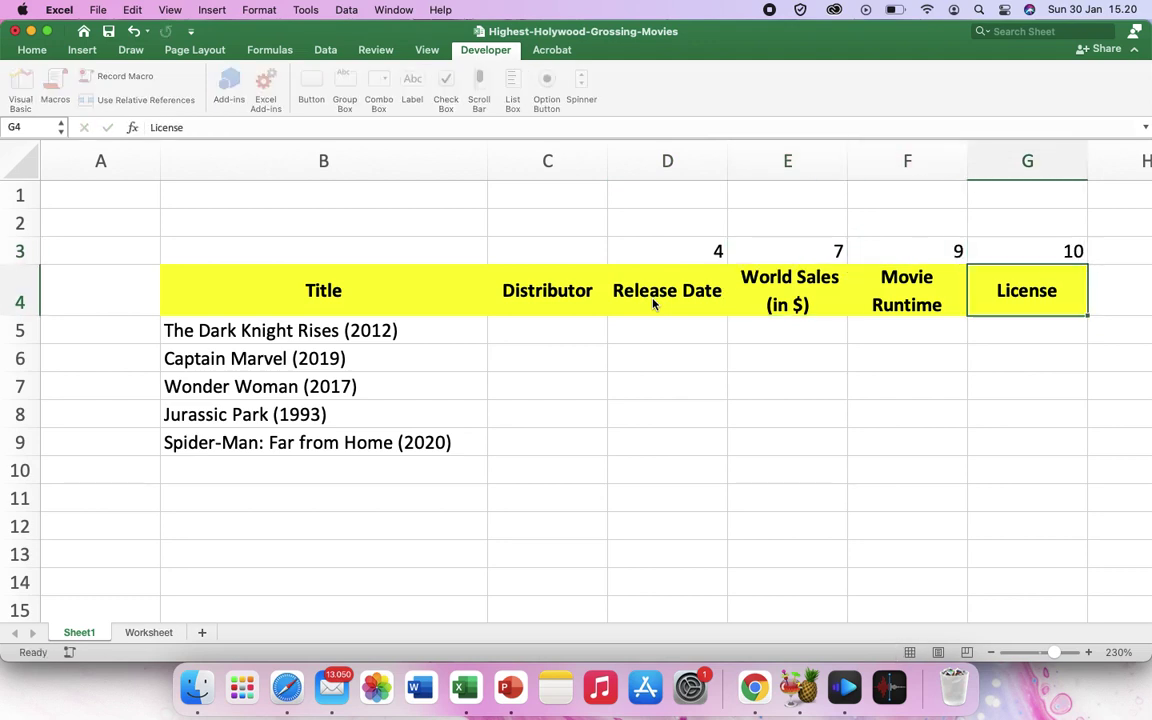
# Count the header columns on Worksheet from Title through License to check the column index numbers.
pyautogui.click(700, 300)
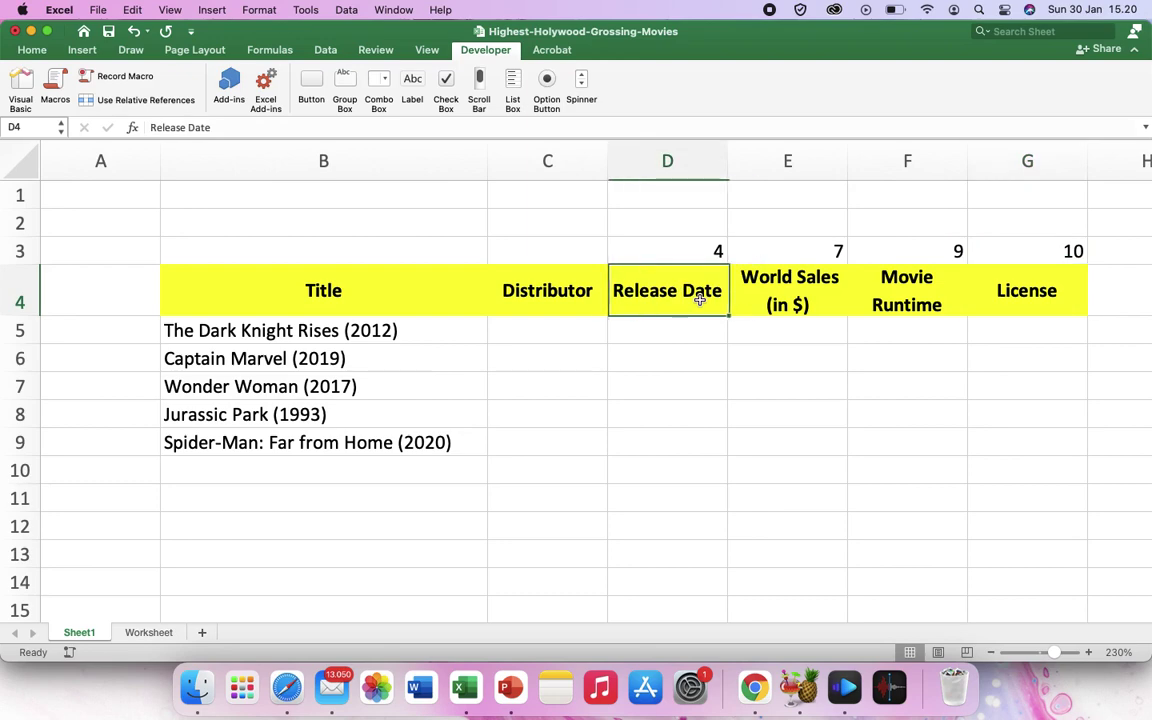
pyautogui.click(150, 632)
pyautogui.click(170, 190)
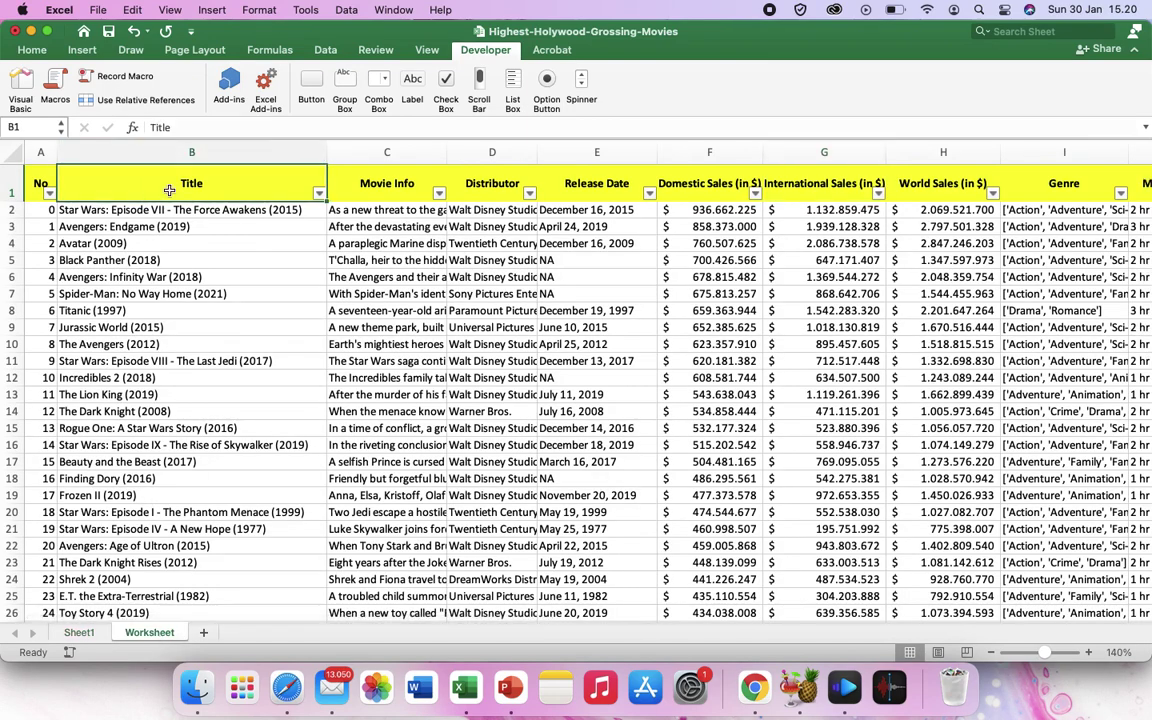
pyautogui.moveTo(170, 190); pyautogui.dragTo(480, 188)
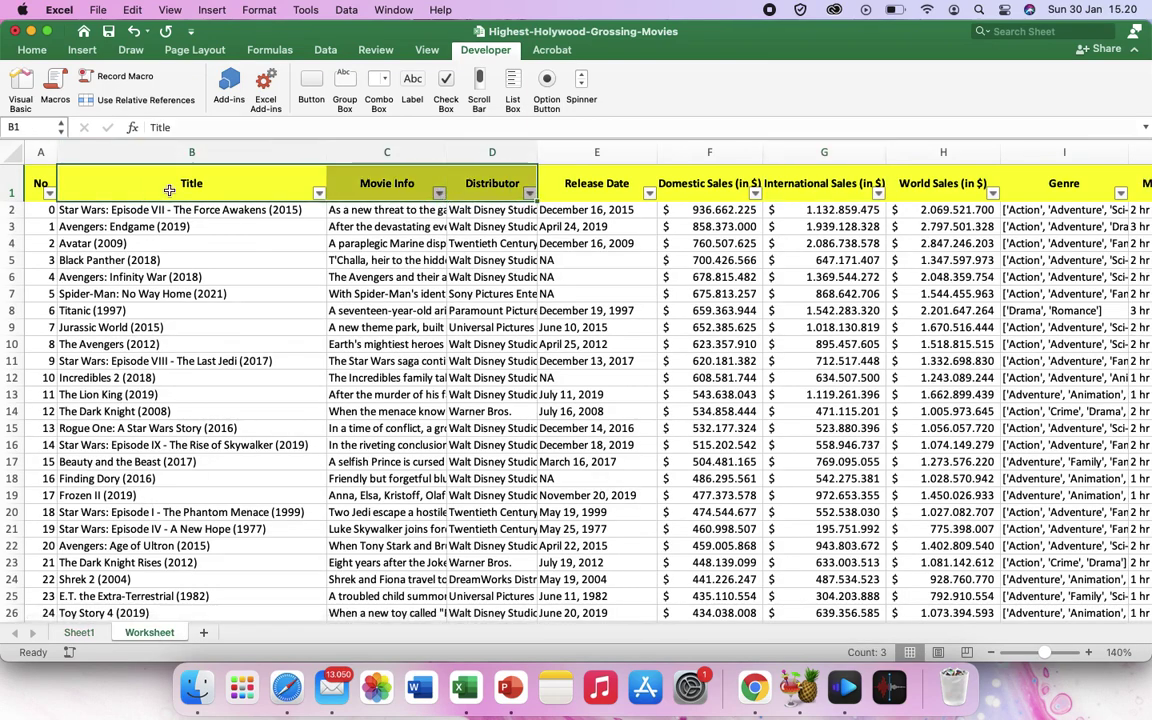
pyautogui.hscroll(3, 556, 235)
pyautogui.keyDown('shift'); pyautogui.click(425, 174); pyautogui.keyUp('shift')
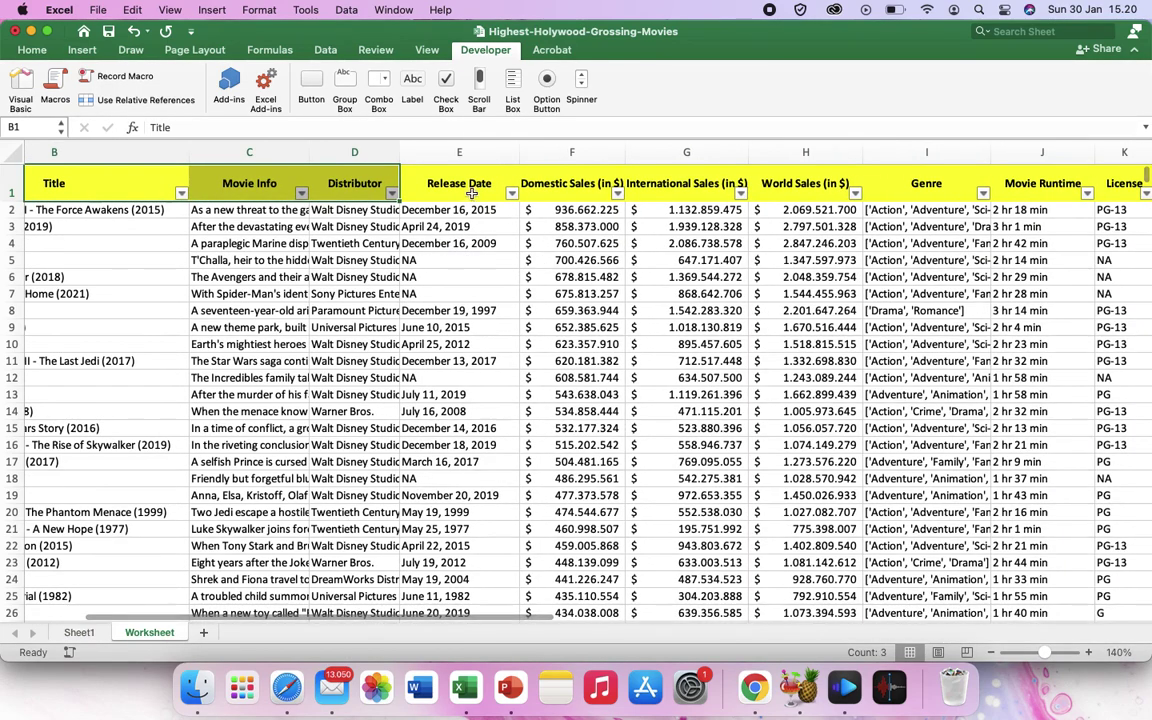
pyautogui.hscroll(-2, 420, 170)
pyautogui.hscroll(3, 858, 218)
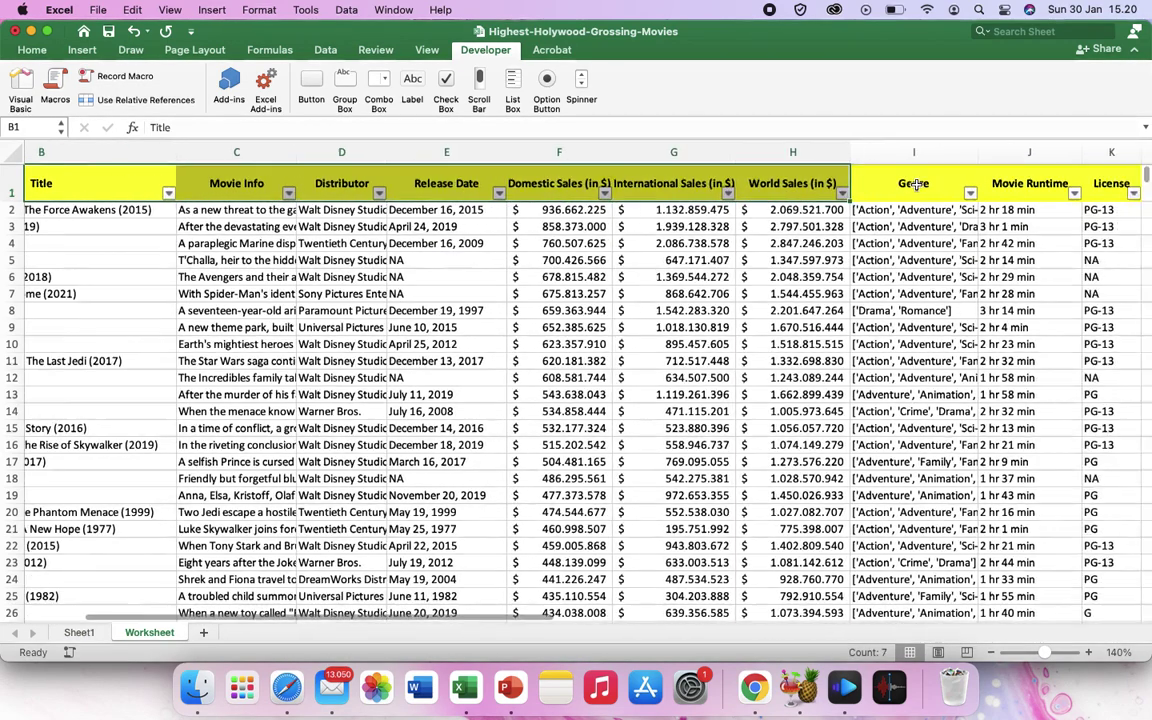
pyautogui.click(960, 184)
pyautogui.click(1025, 185)
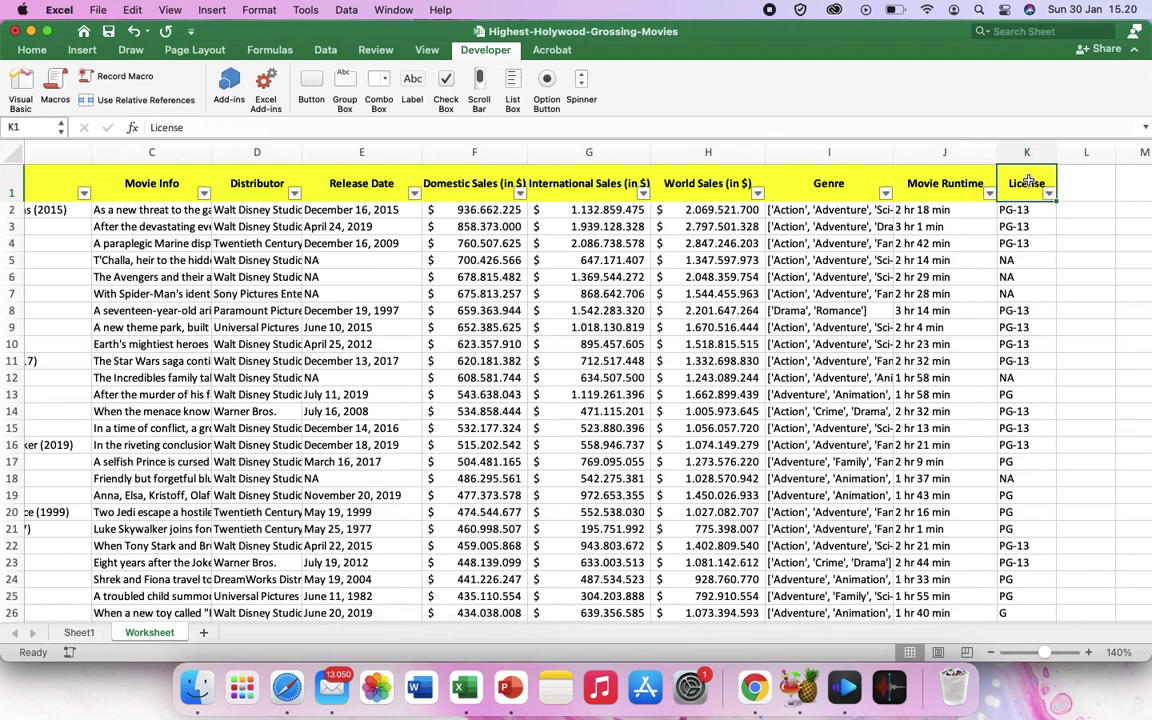
# Review the column index numbers in D3:G3 on Sheet1.
pyautogui.click(70, 633)
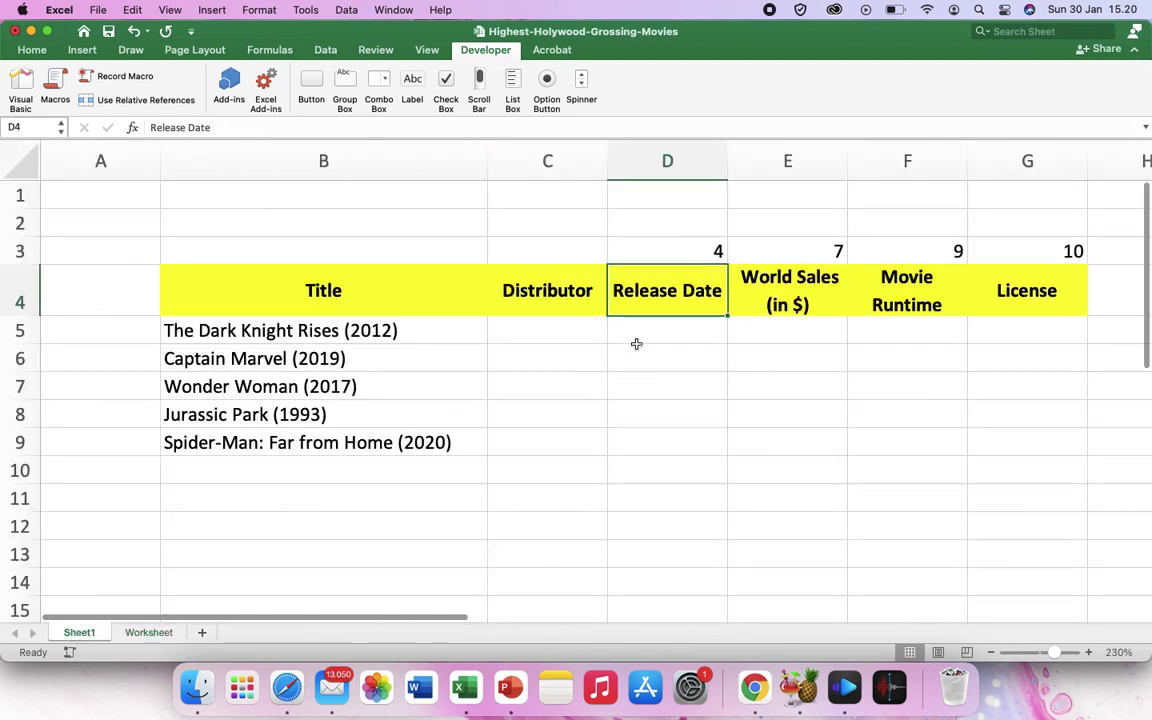
pyautogui.click(701, 245)
pyautogui.hotkey('shift', 'Right')
pyautogui.hotkey('shift', 'Right')
pyautogui.hotkey('shift', 'Right')
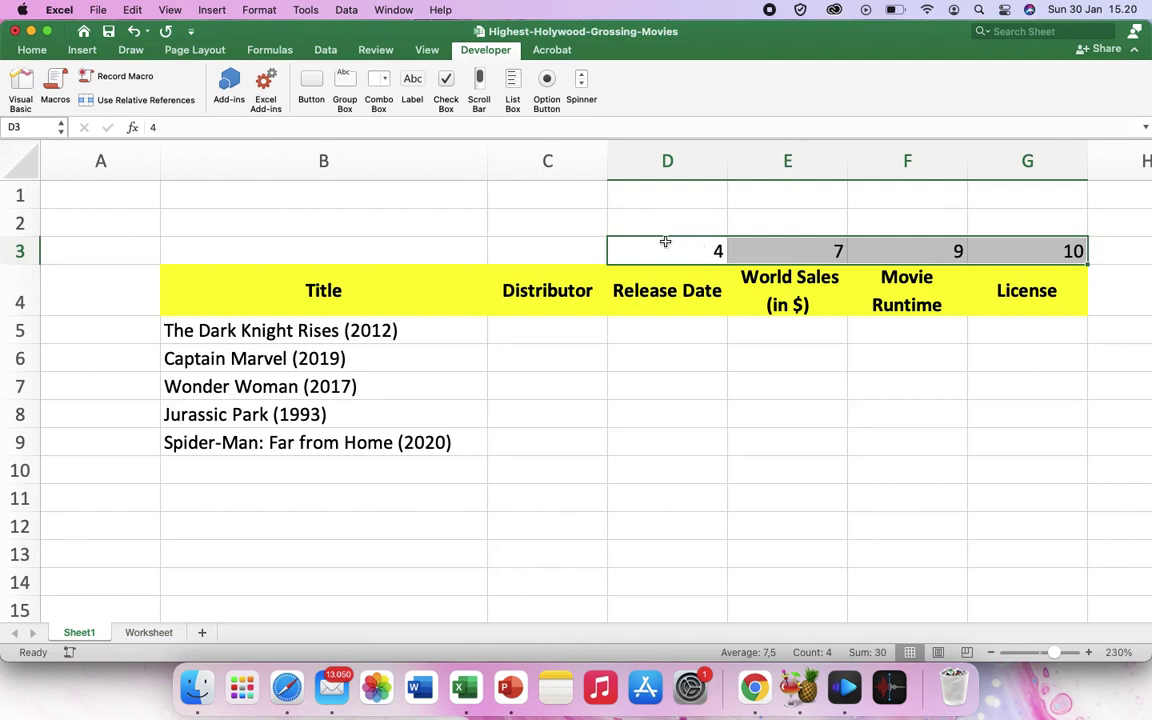
# Begin a VLOOKUP formula in D5 with the column-locked lookup value $B5.
pyautogui.click(650, 334)
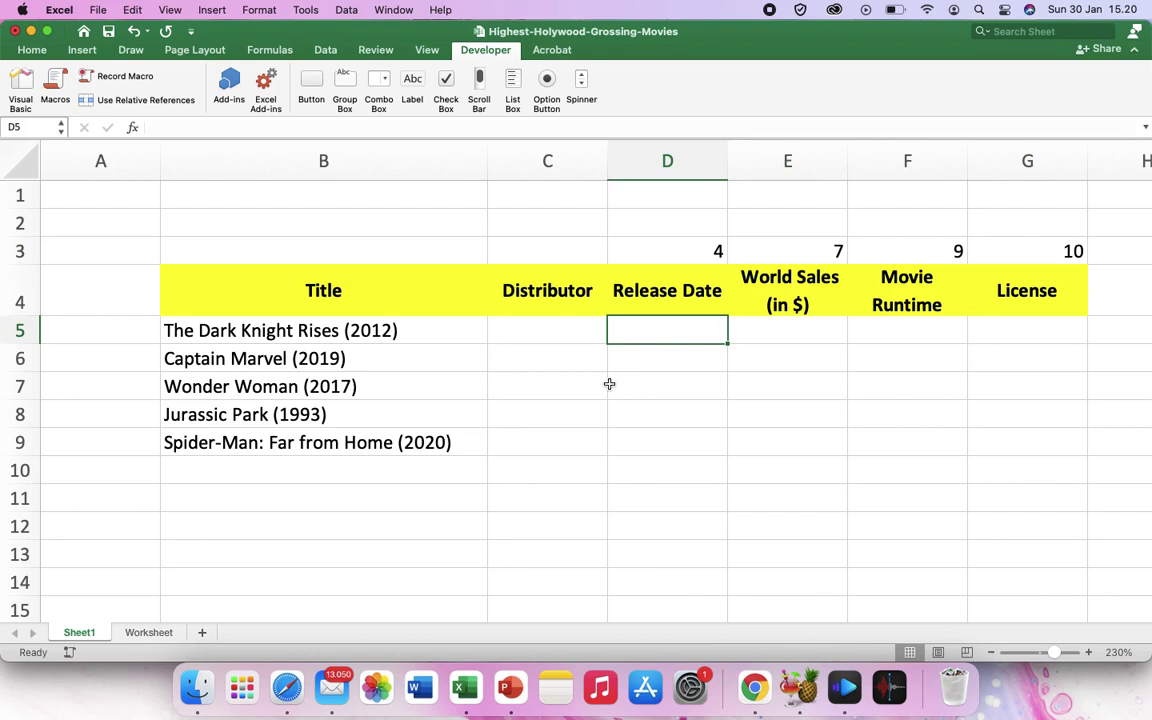
pyautogui.write('=')
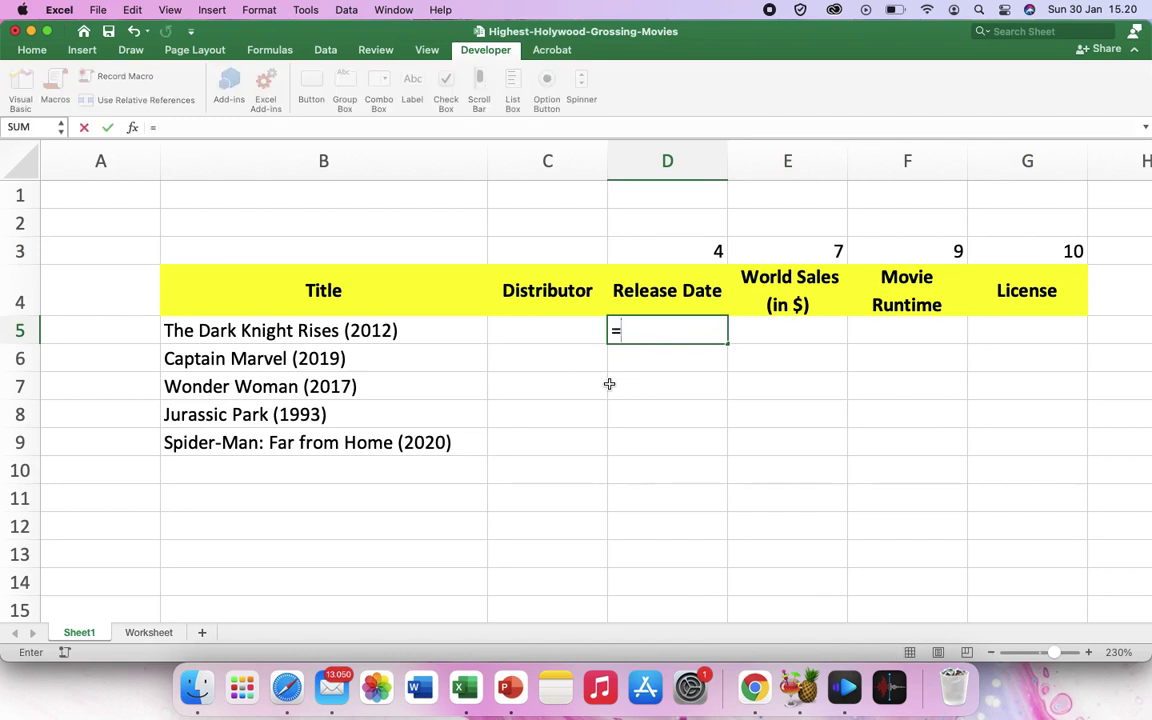
pyautogui.write('vl')
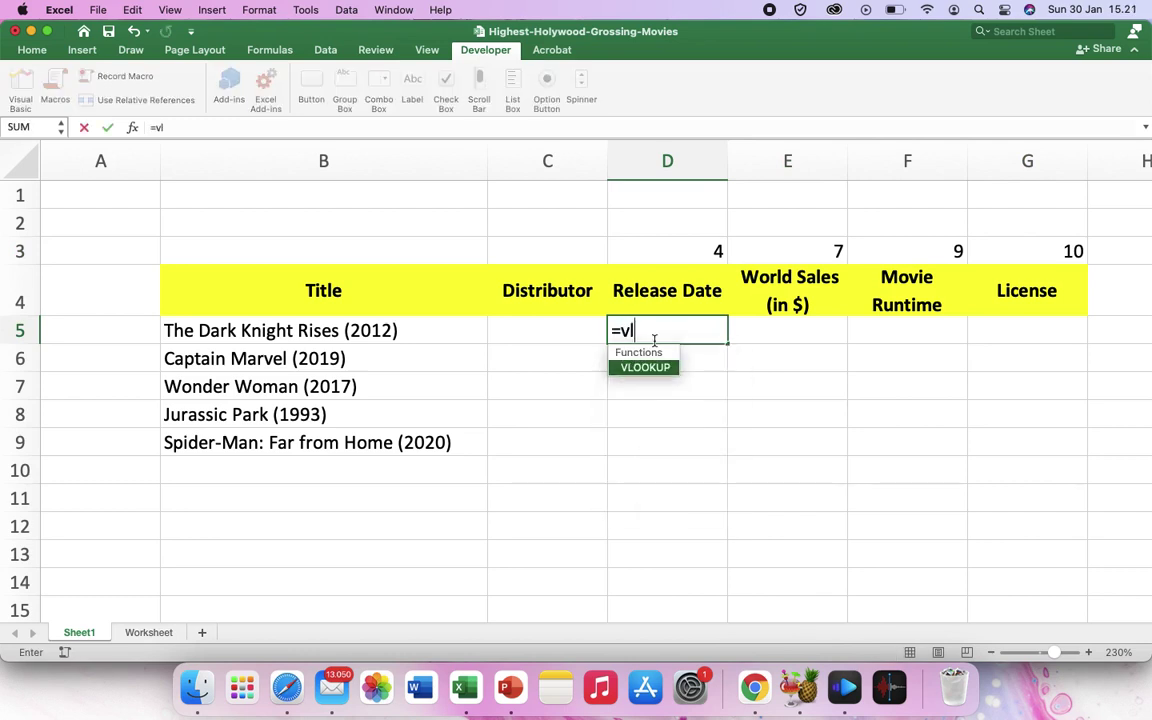
pyautogui.doubleClick(648, 368)
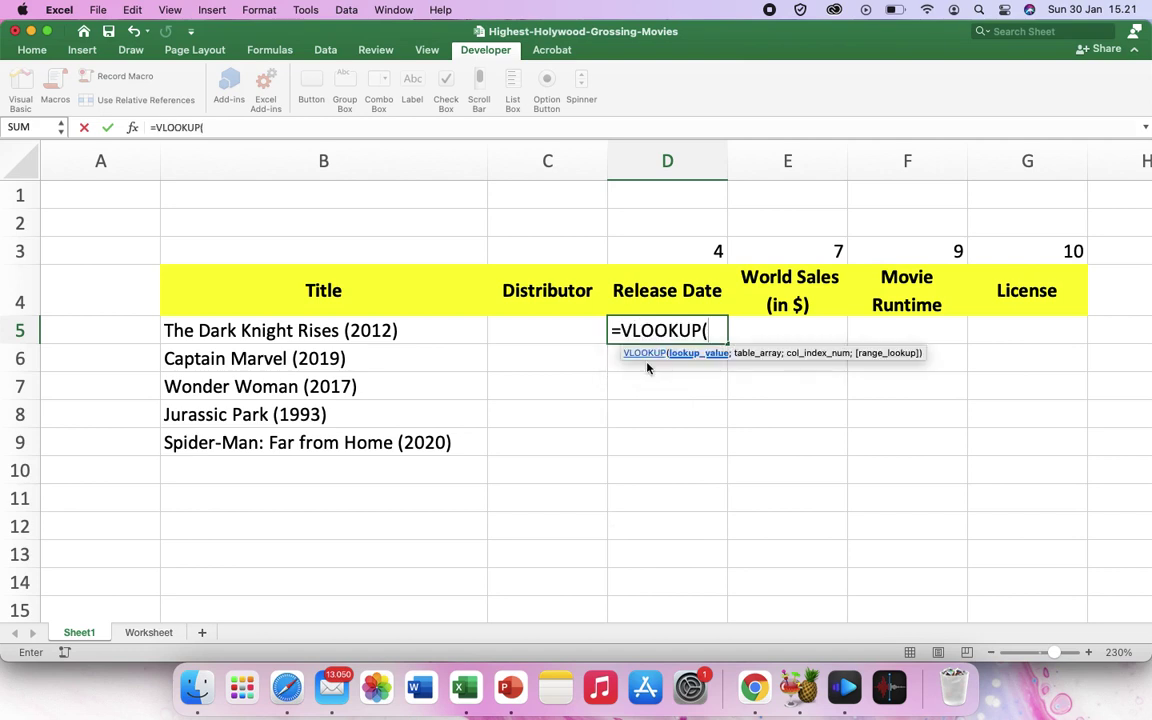
pyautogui.click(362, 329)
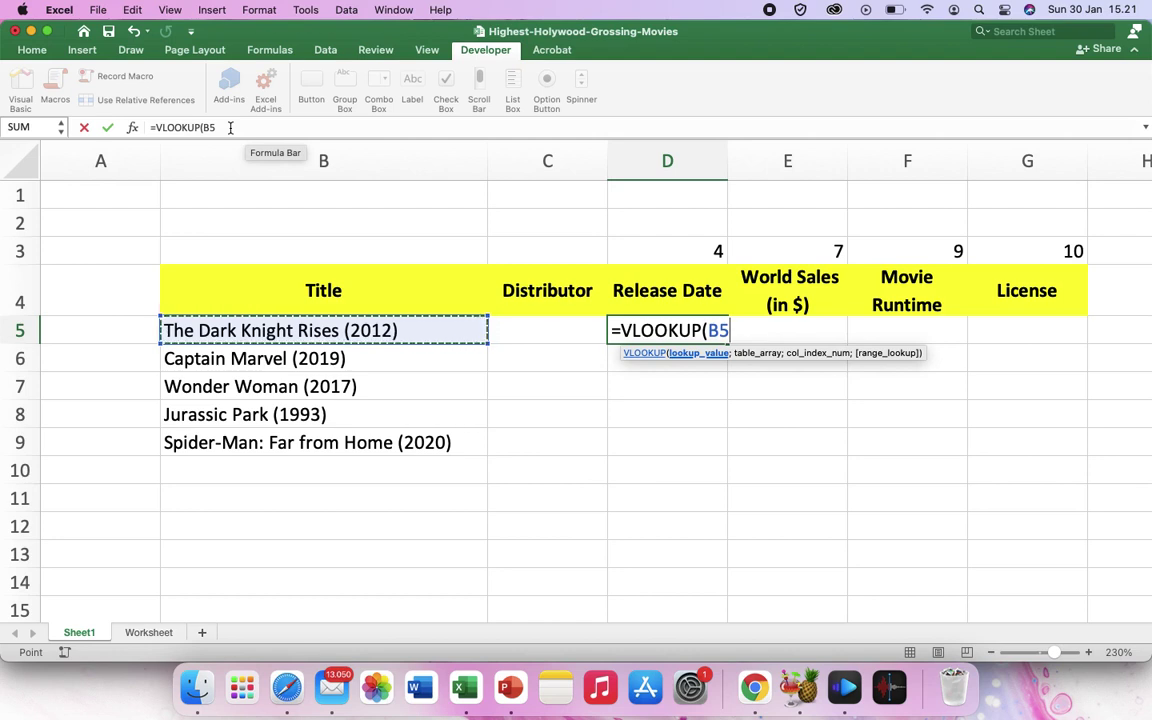
pyautogui.click(202, 127)
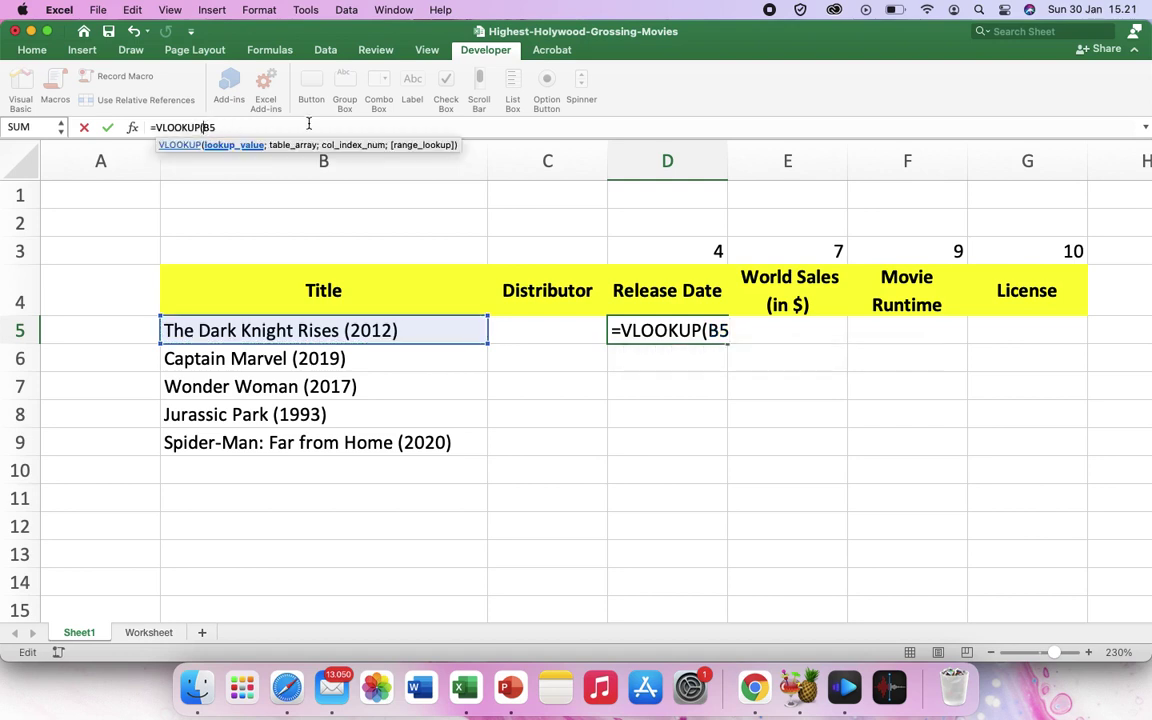
pyautogui.write('$')
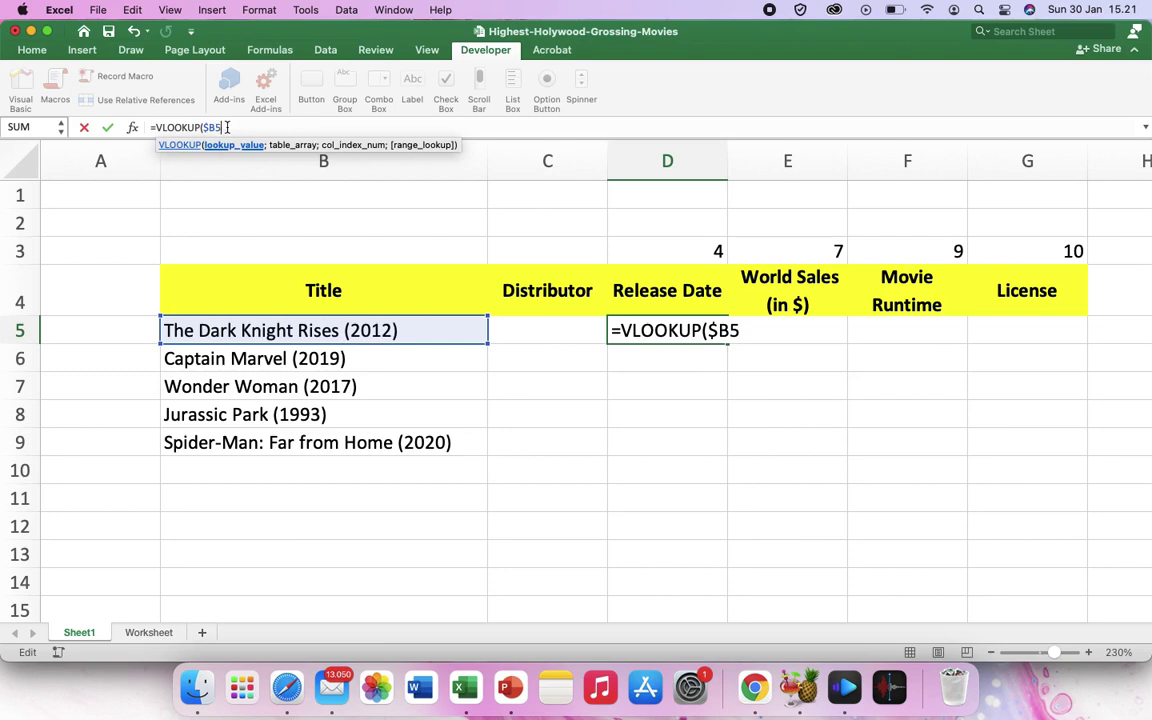
pyautogui.write(';')
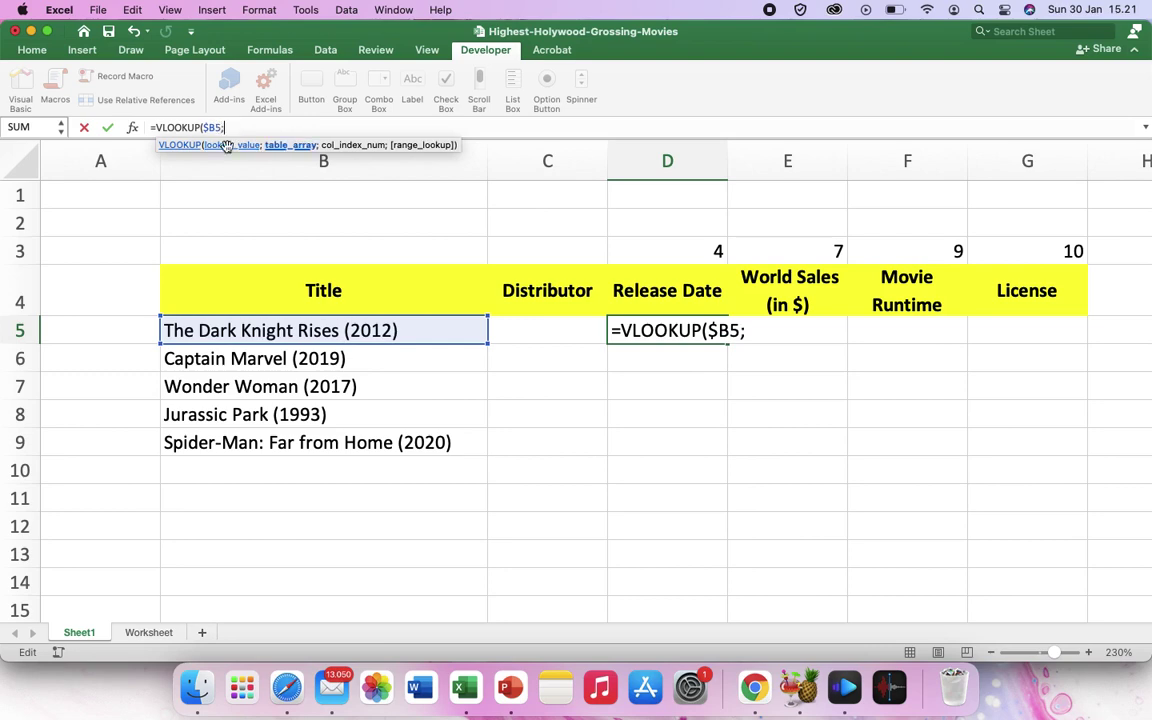
# Set the table array of the D5 formula to columns B:K of Worksheet, from Title through License.
pyautogui.click(152, 632)
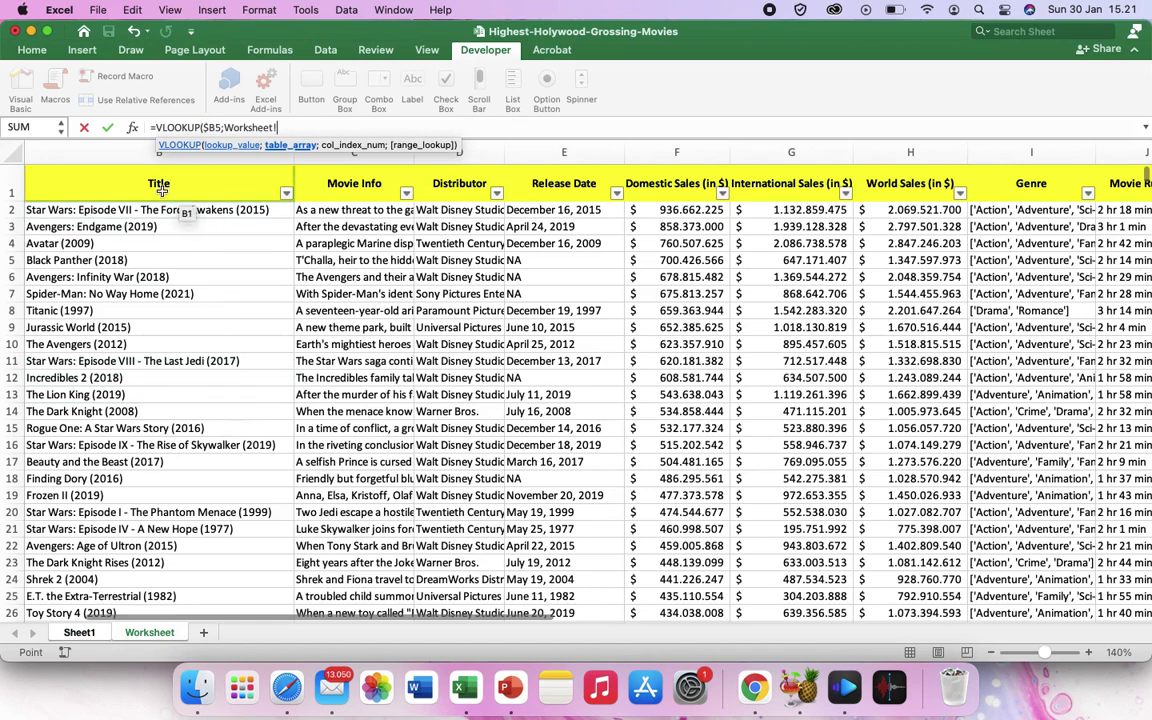
pyautogui.hscroll(-2, 110, 158)
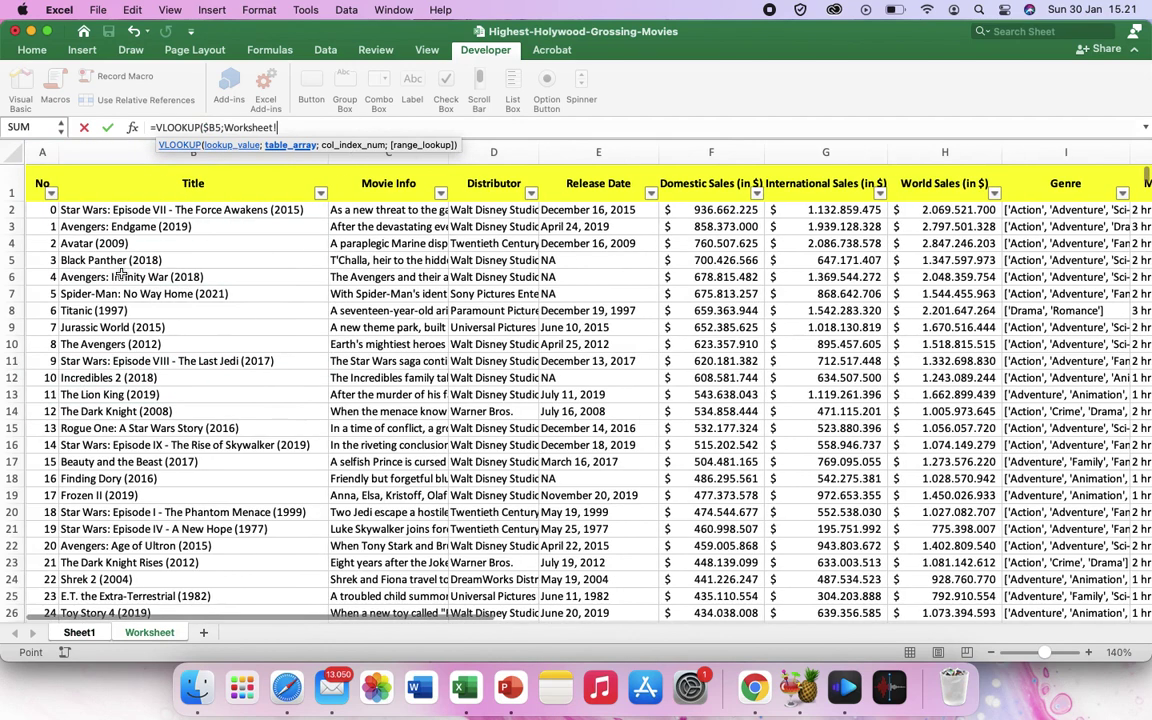
pyautogui.click(108, 155)
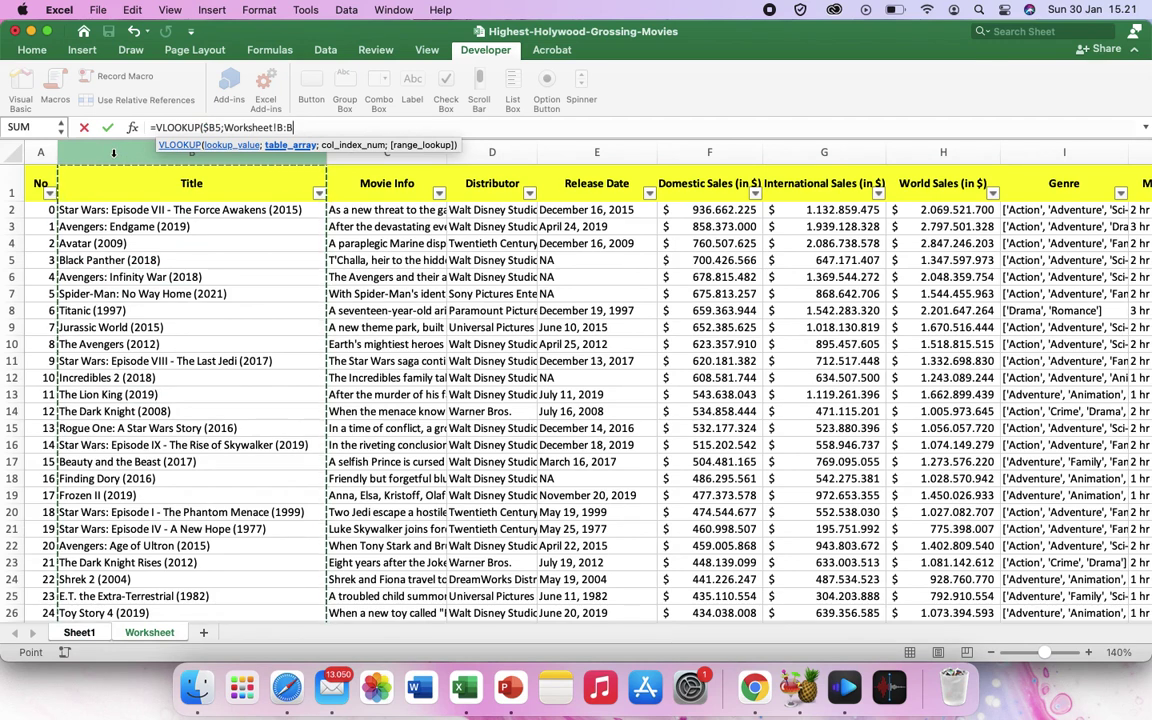
pyautogui.hotkey('shift', 'Right')
pyautogui.hotkey('shift', 'Right')
pyautogui.hotkey('shift', 'Right')
pyautogui.hotkey('shift', 'Right')
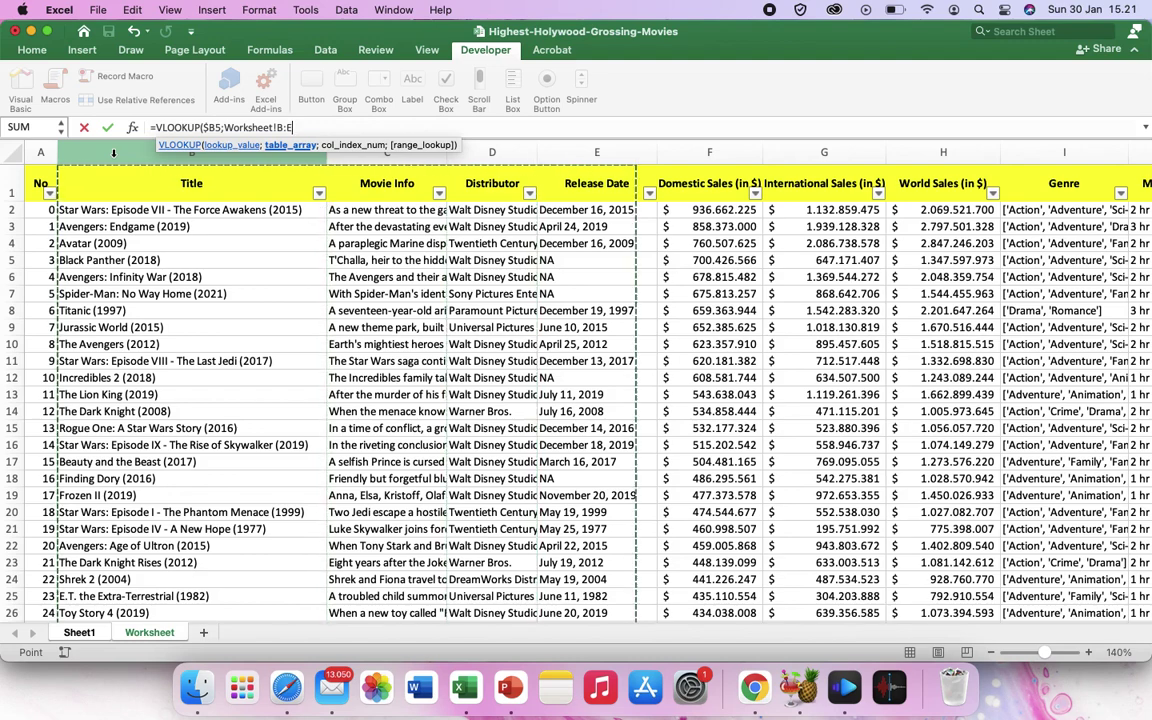
pyautogui.hotkey('shift', 'Right')
pyautogui.hotkey('shift', 'Right')
pyautogui.hotkey('shift', 'Right')
pyautogui.hotkey('shift', 'Right')
pyautogui.hotkey('shift', 'Right')
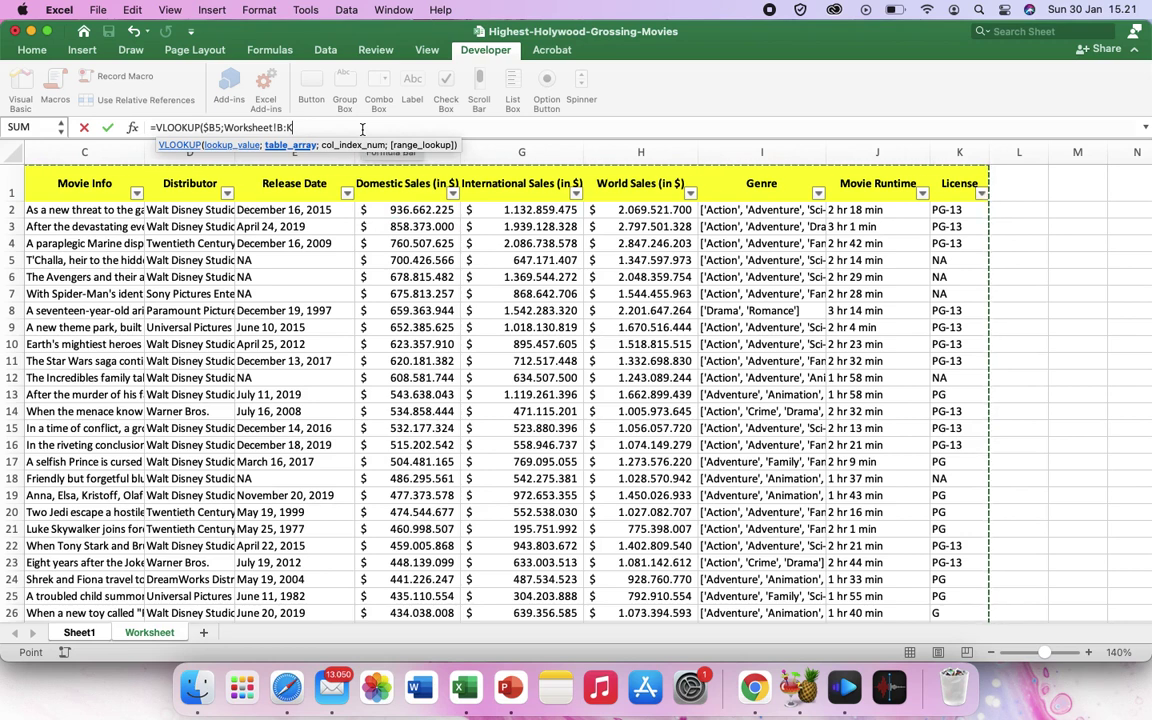
pyautogui.write(';')
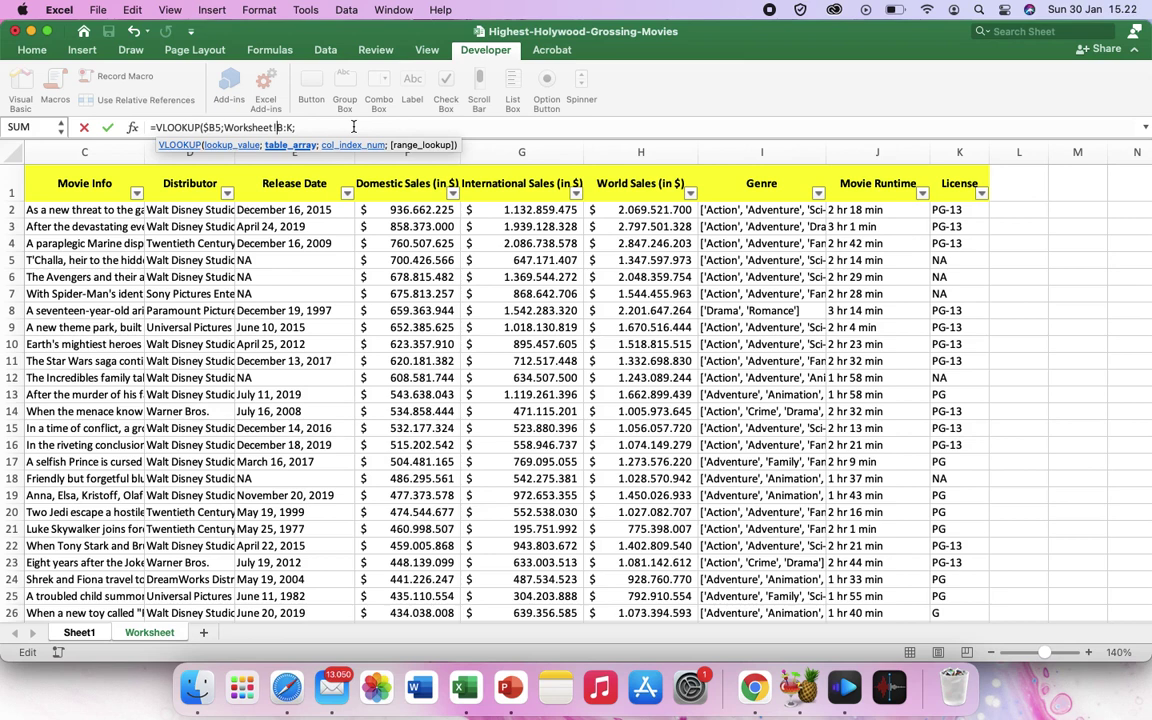
# Lock both columns of the table array in the D5 formula so it reads Worksheet!$B:$K.
pyautogui.write('$')
pyautogui.press('Right')
pyautogui.press('Right')
pyautogui.write('$')
pyautogui.click(348, 124)
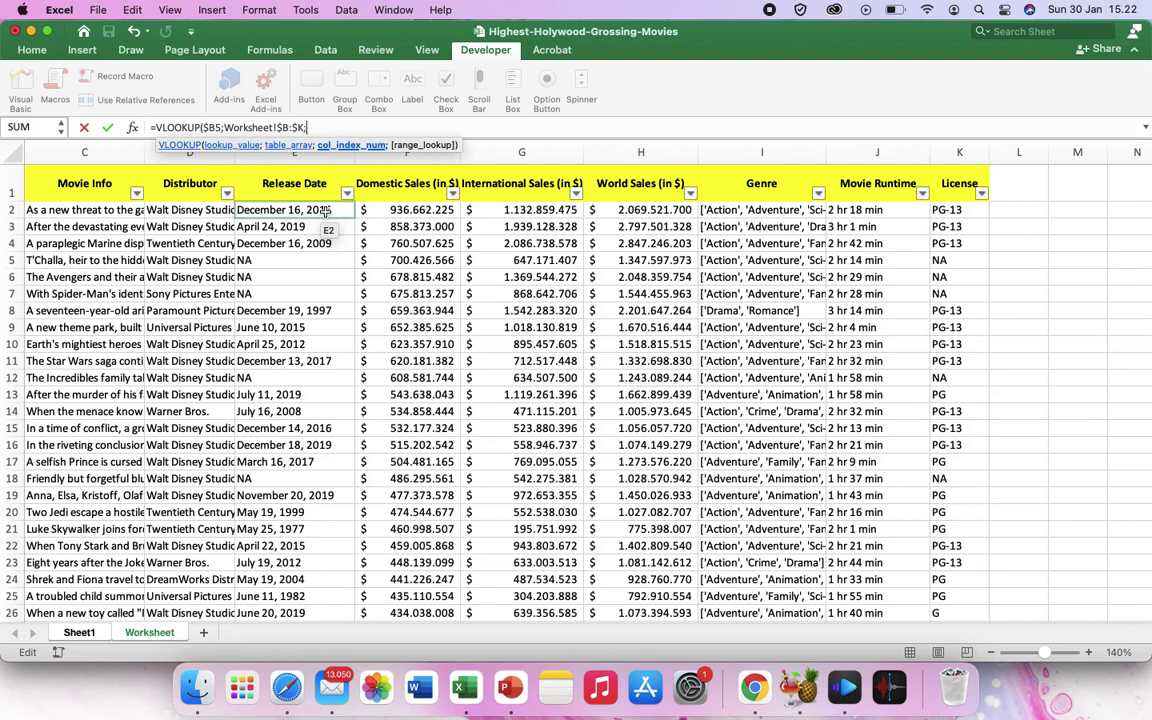
# Use the row-locked reference Sheet1!D$3 as the column index and complete the D5 formula with range lookup 0.
pyautogui.click(80, 633)
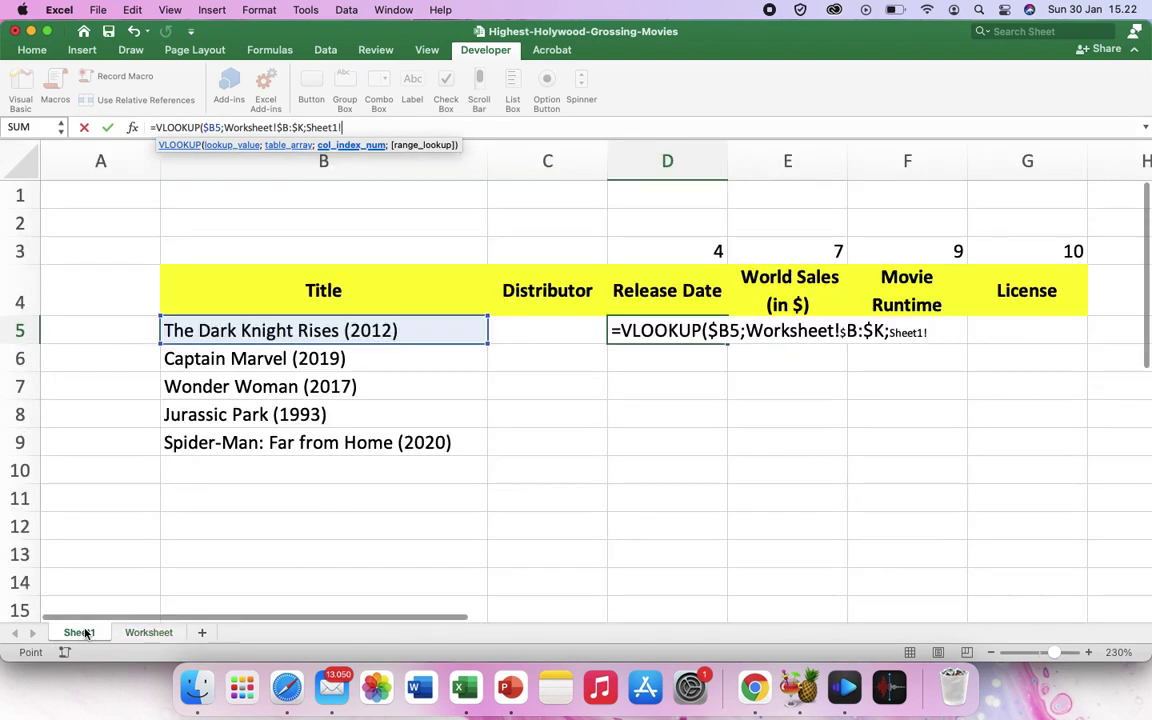
pyautogui.click(650, 245)
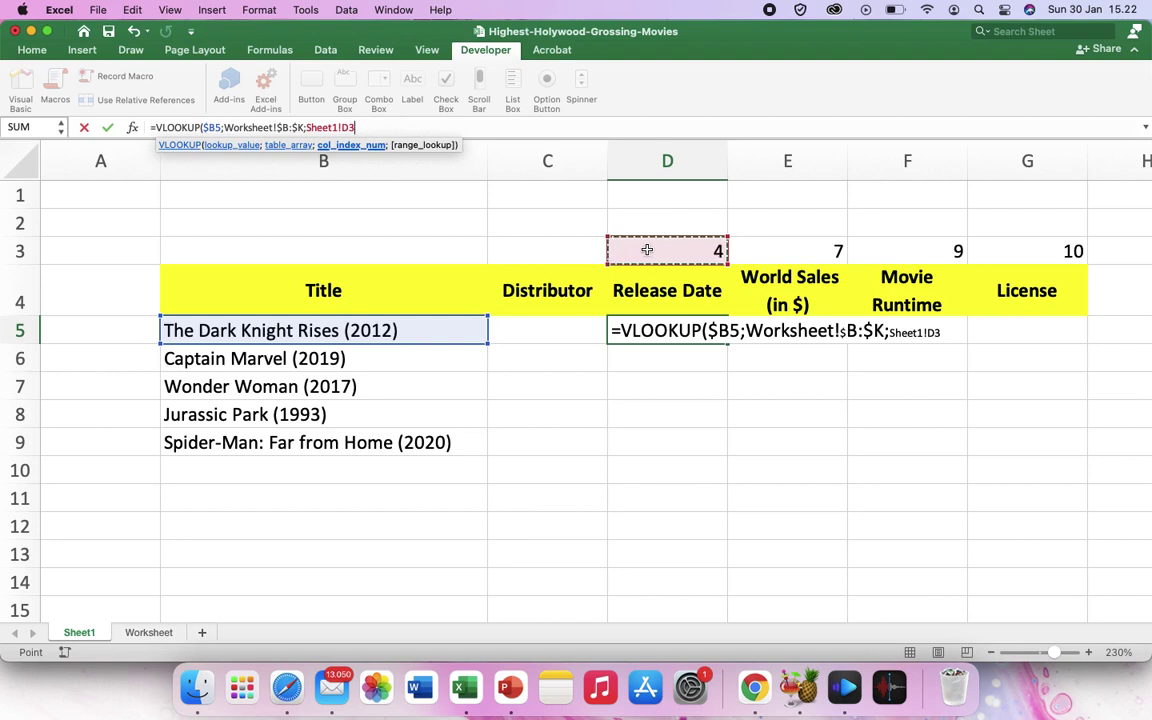
pyautogui.write(';')
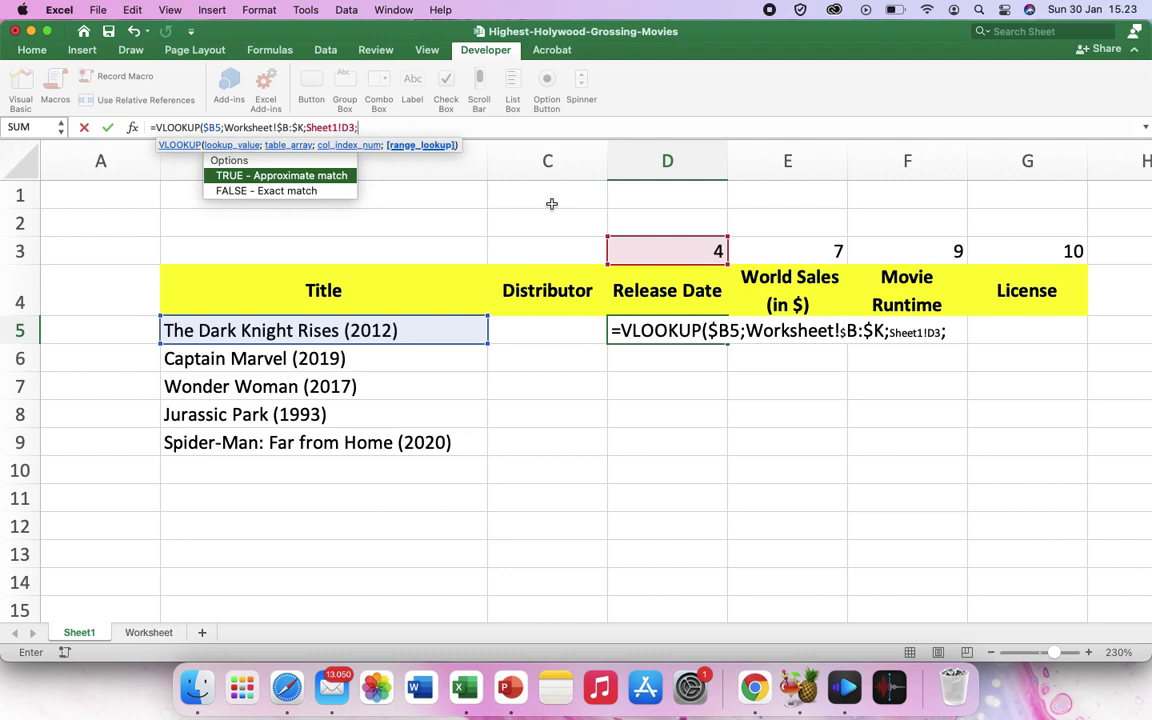
pyautogui.click(348, 127)
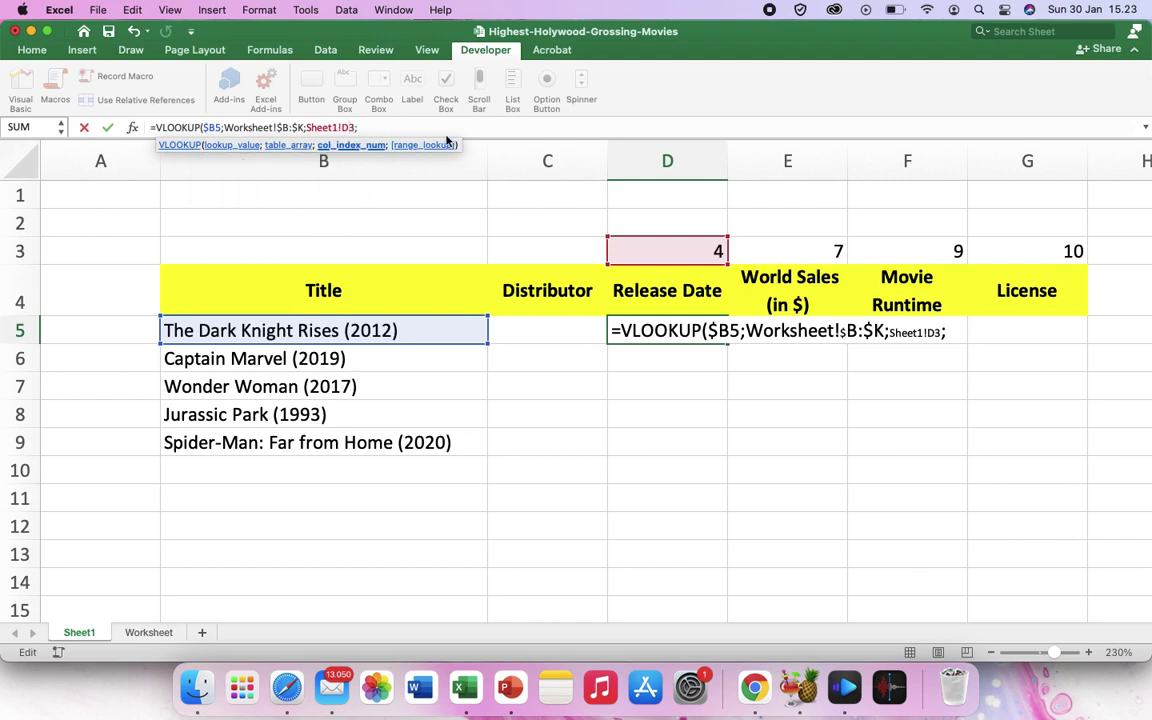
pyautogui.write('$')
pyautogui.click(416, 127)
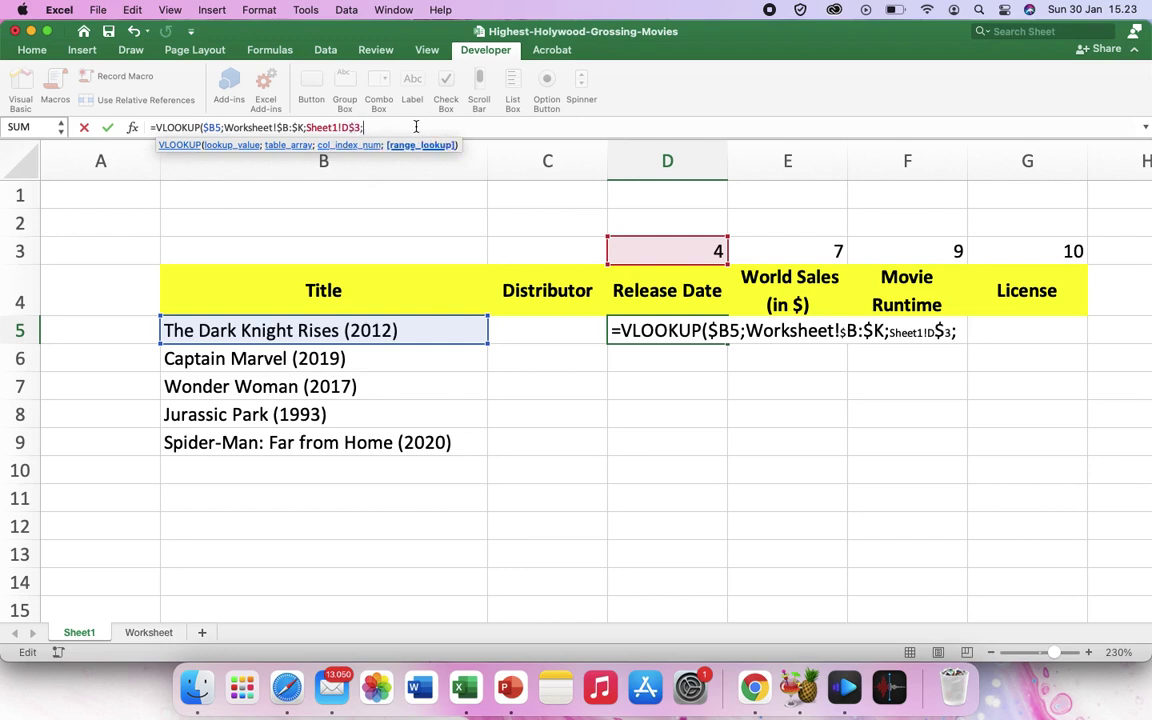
pyautogui.write('0)')
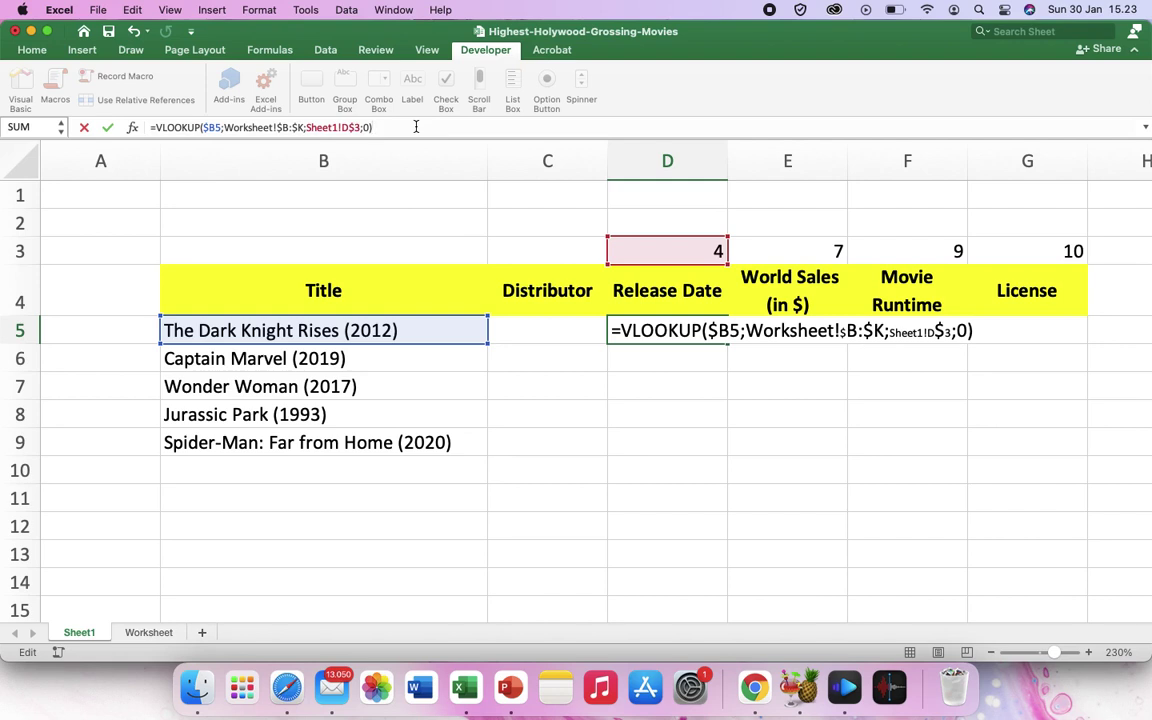
pyautogui.press('Return')
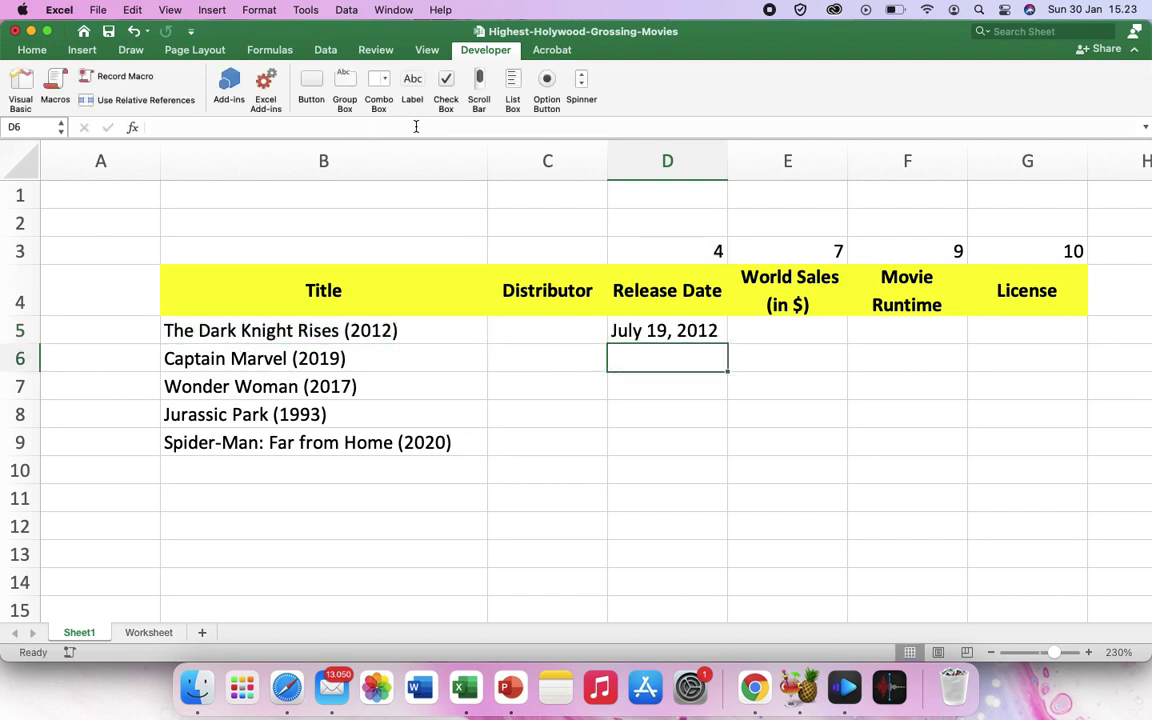
# Fill the D5 VLOOKUP formula across to G5 and check the copied formulas under World Sales, Movie Runtime and License.
pyautogui.click(675, 336)
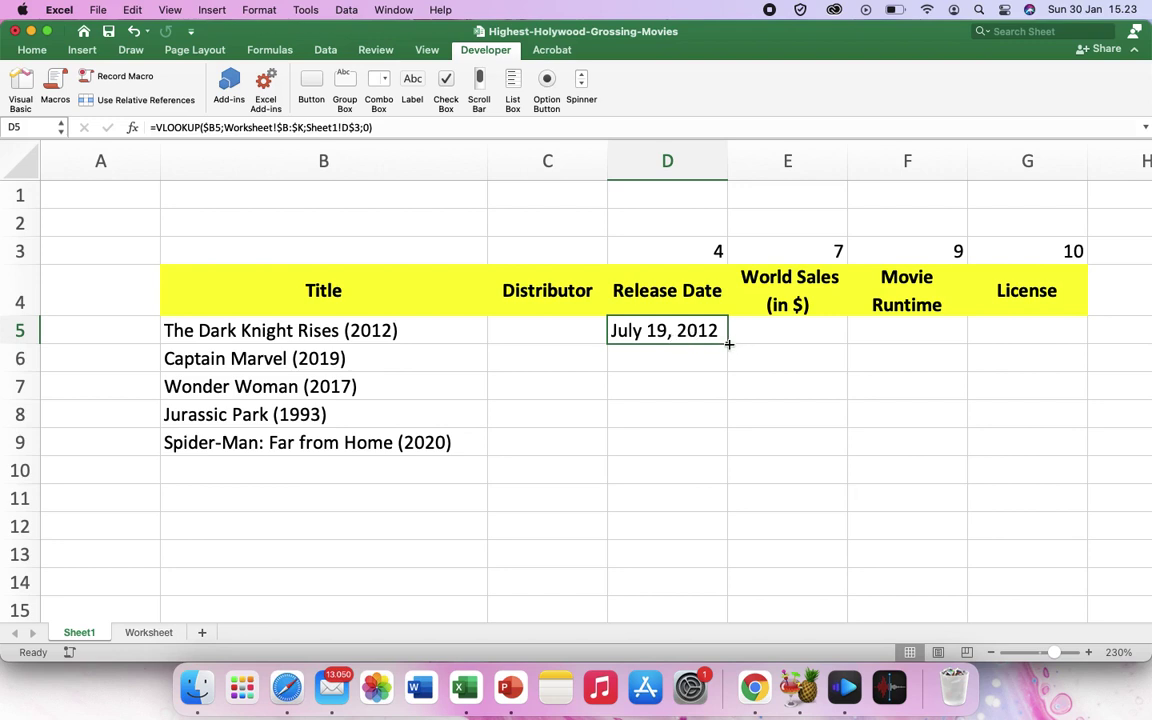
pyautogui.moveTo(729, 344); pyautogui.dragTo(1051, 354)
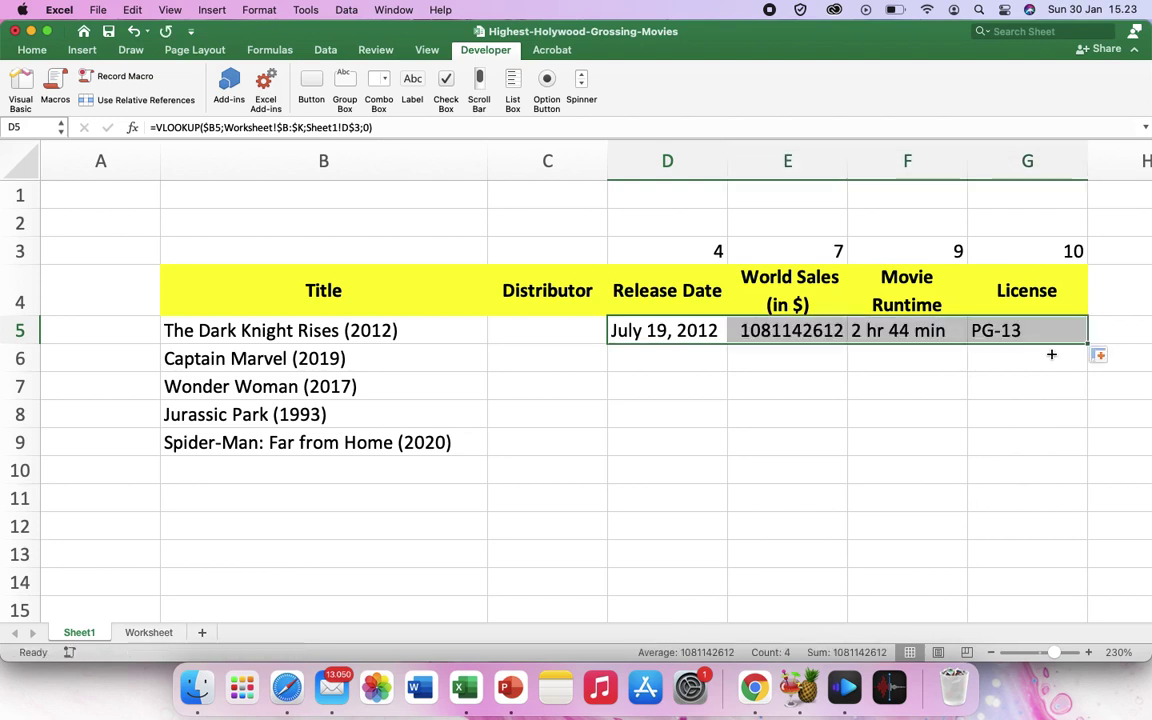
pyautogui.click(806, 294)
pyautogui.press('Down')
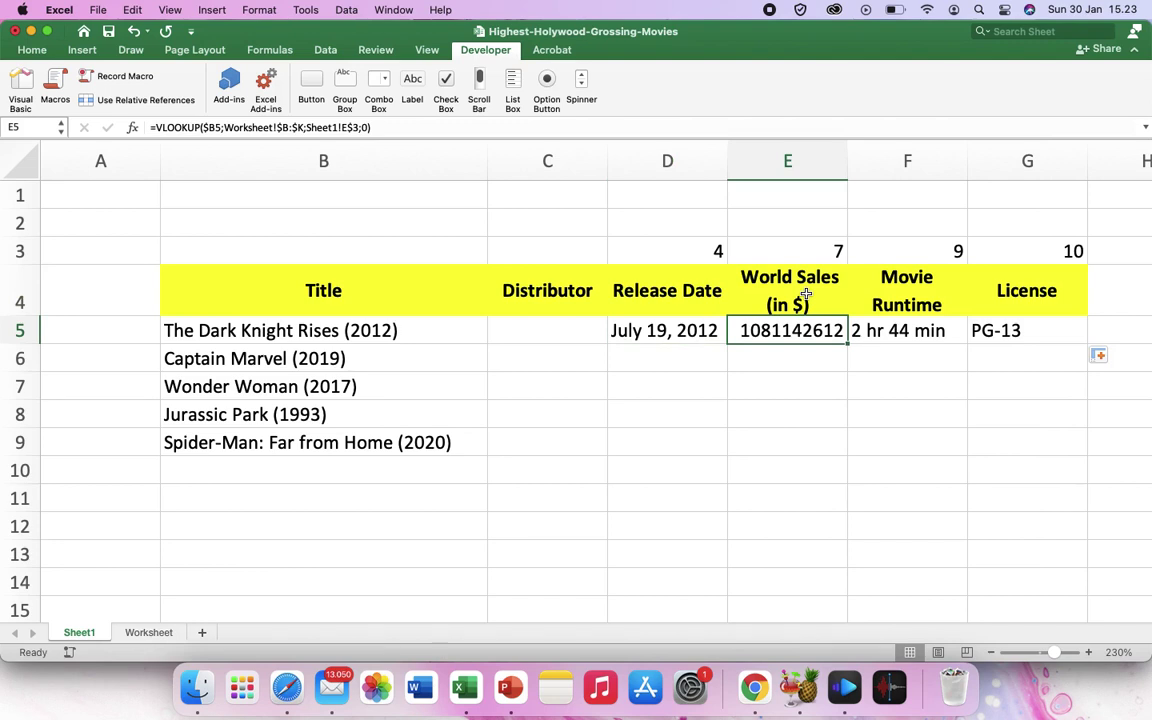
pyautogui.click(920, 328)
pyautogui.click(1042, 323)
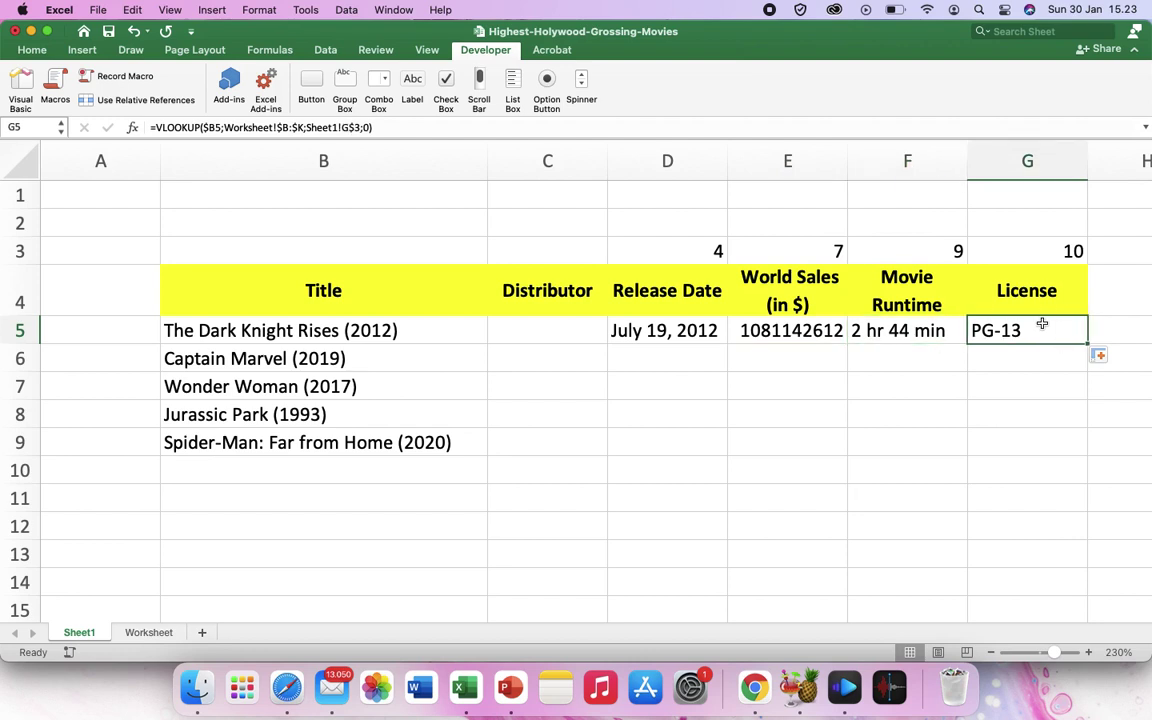
# Fill the formulas in D5:G5 down through row 8 and check the copied formula in F7.
pyautogui.click(640, 333)
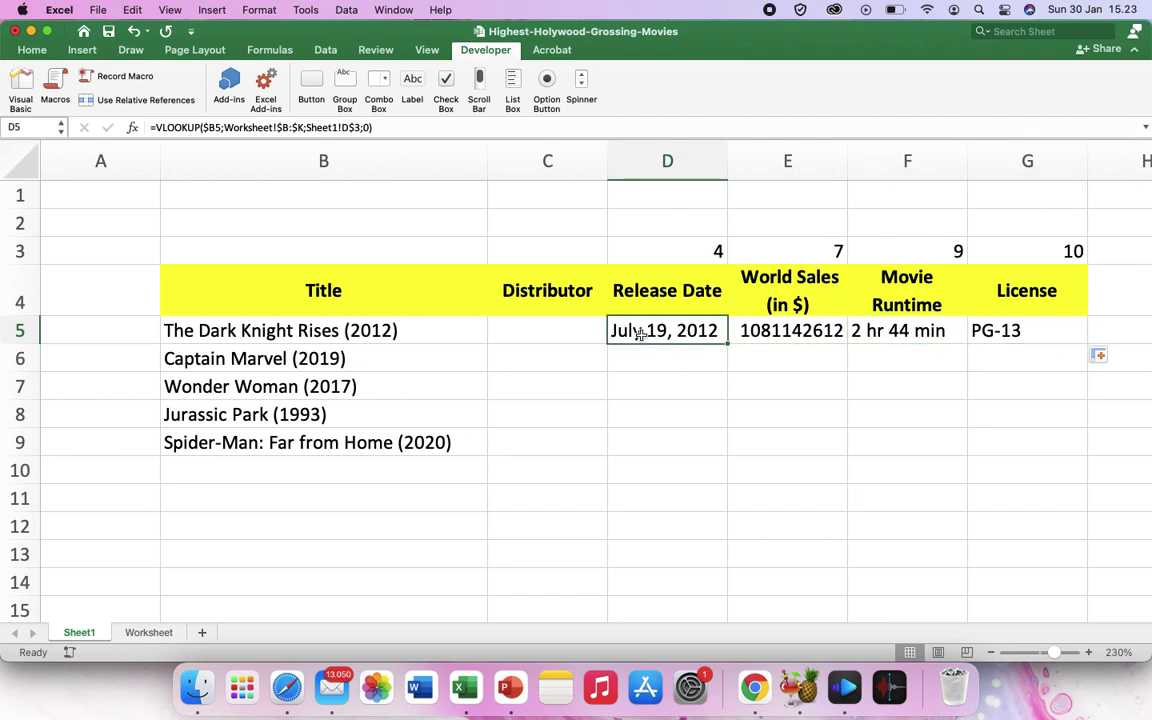
pyautogui.hotkey('shift', 'Right')
pyautogui.hotkey('shift', 'Right')
pyautogui.hotkey('shift', 'Right')
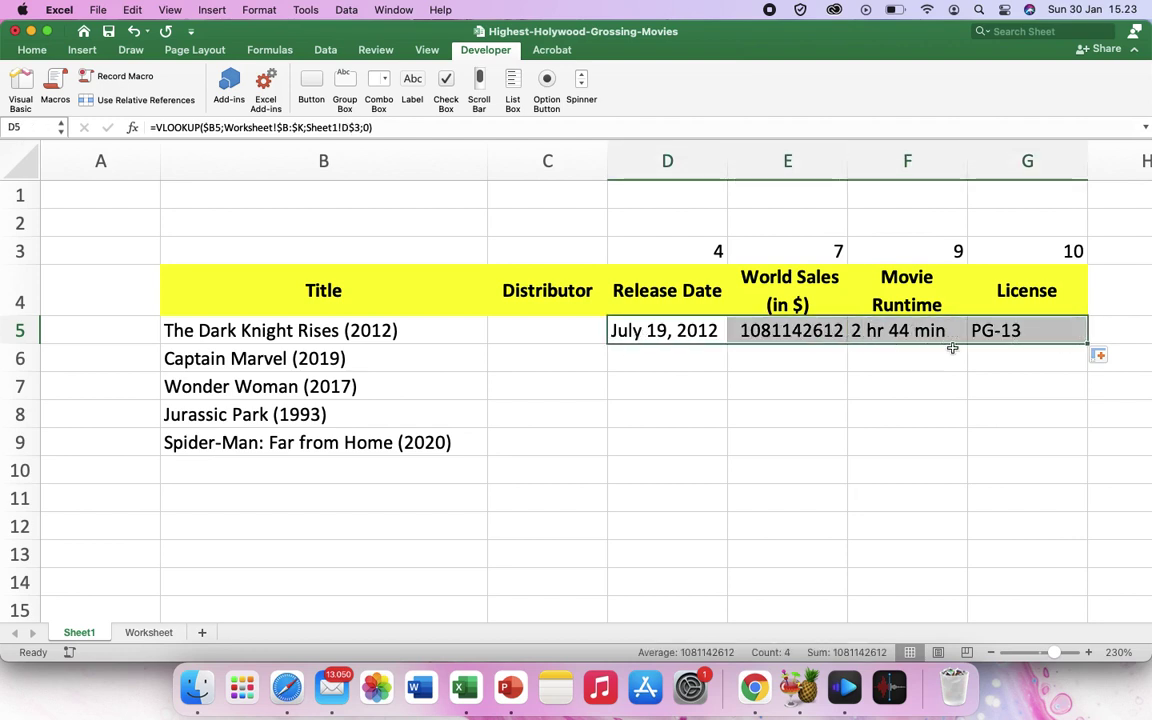
pyautogui.moveTo(1086, 344); pyautogui.dragTo(1078, 430)
pyautogui.click(903, 385)
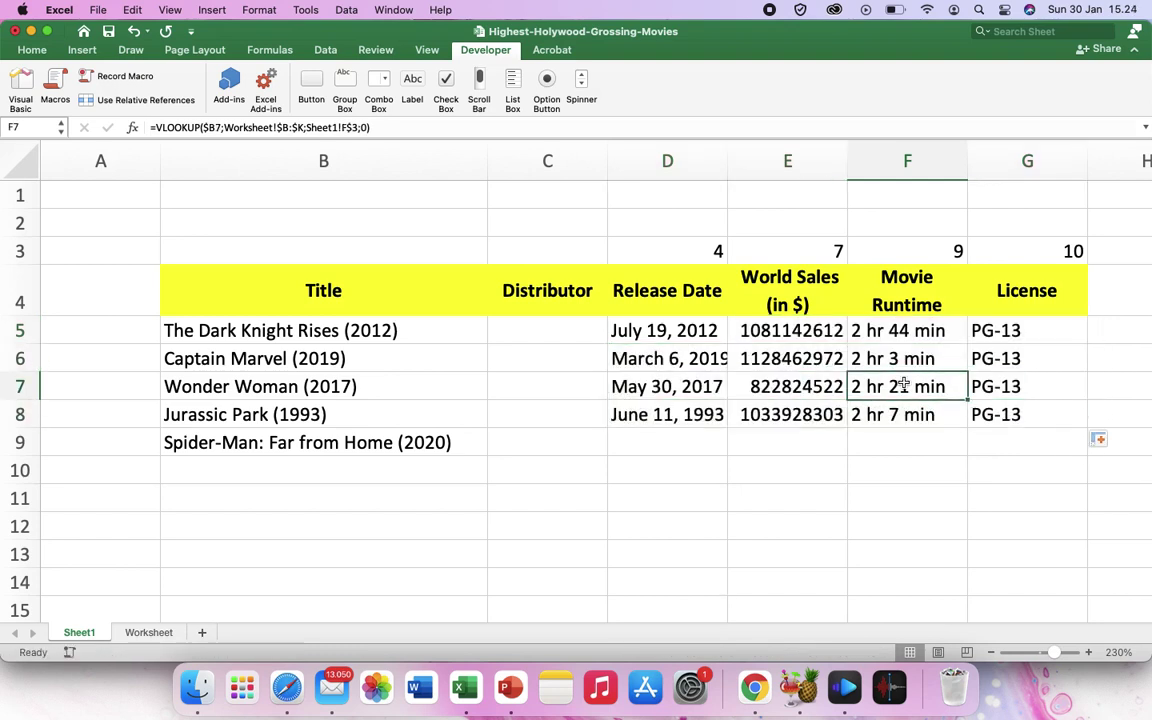
# Review the D5 formula with its column index cell D3 and lookup title in B5, and switch to the PowerPoint presentation.
pyautogui.click(709, 335)
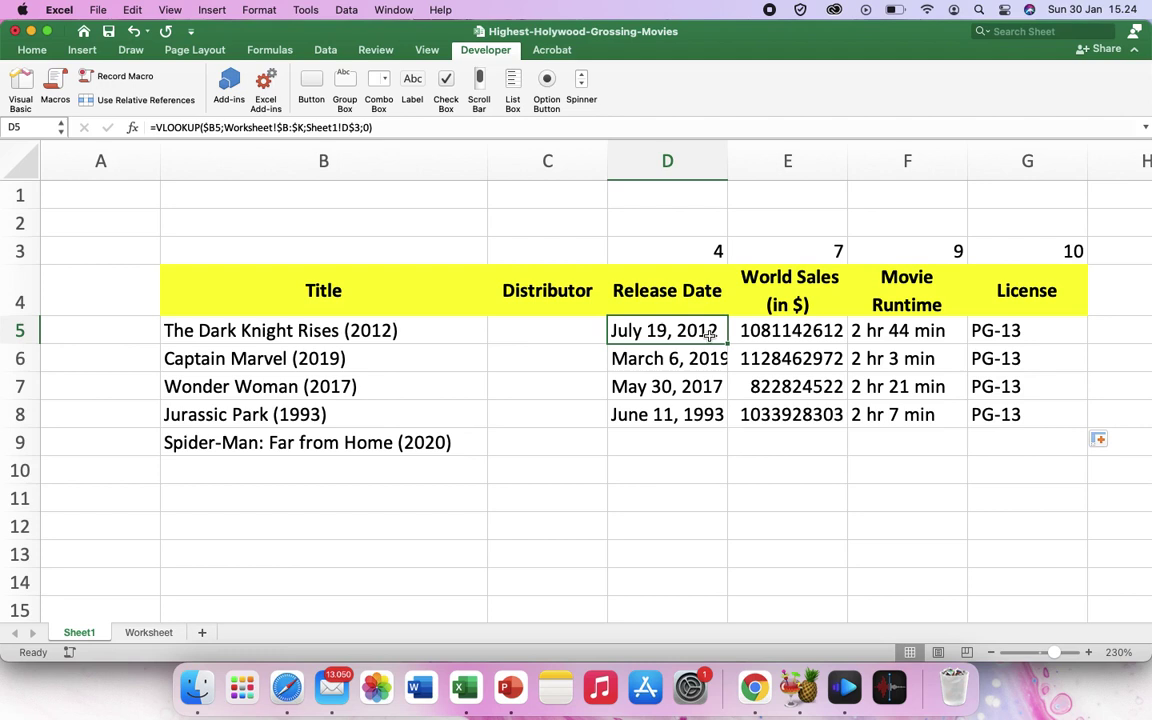
pyautogui.click(660, 250)
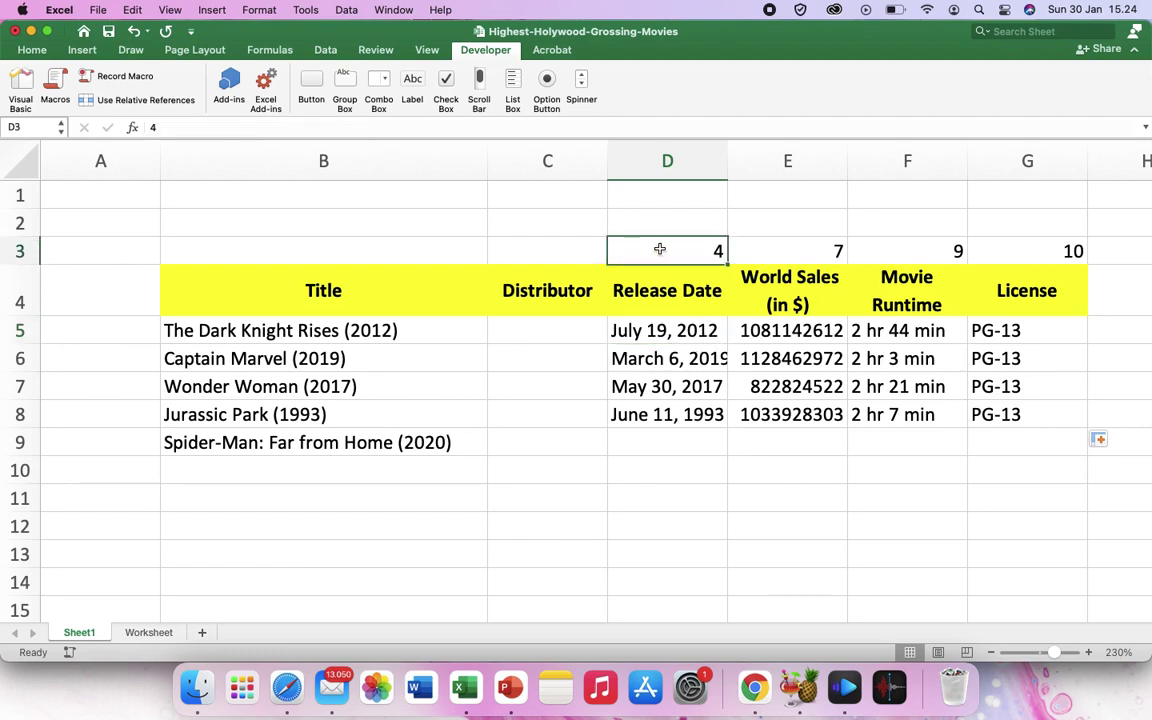
pyautogui.click(296, 326)
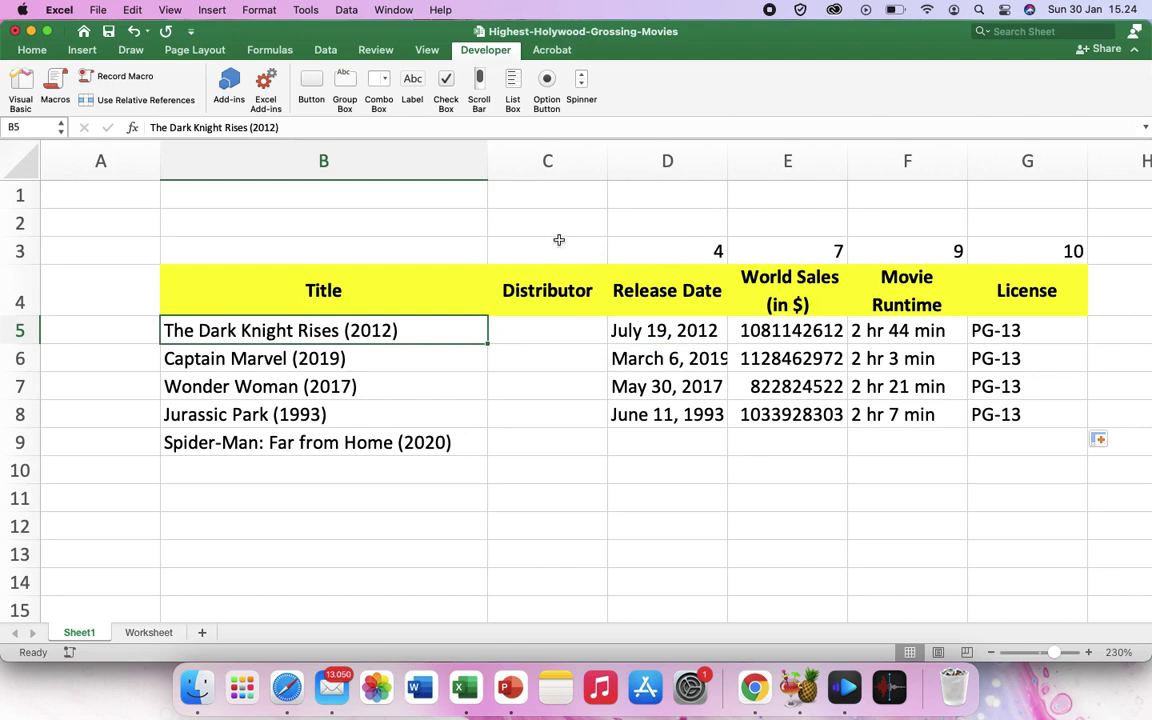
pyautogui.click(633, 253)
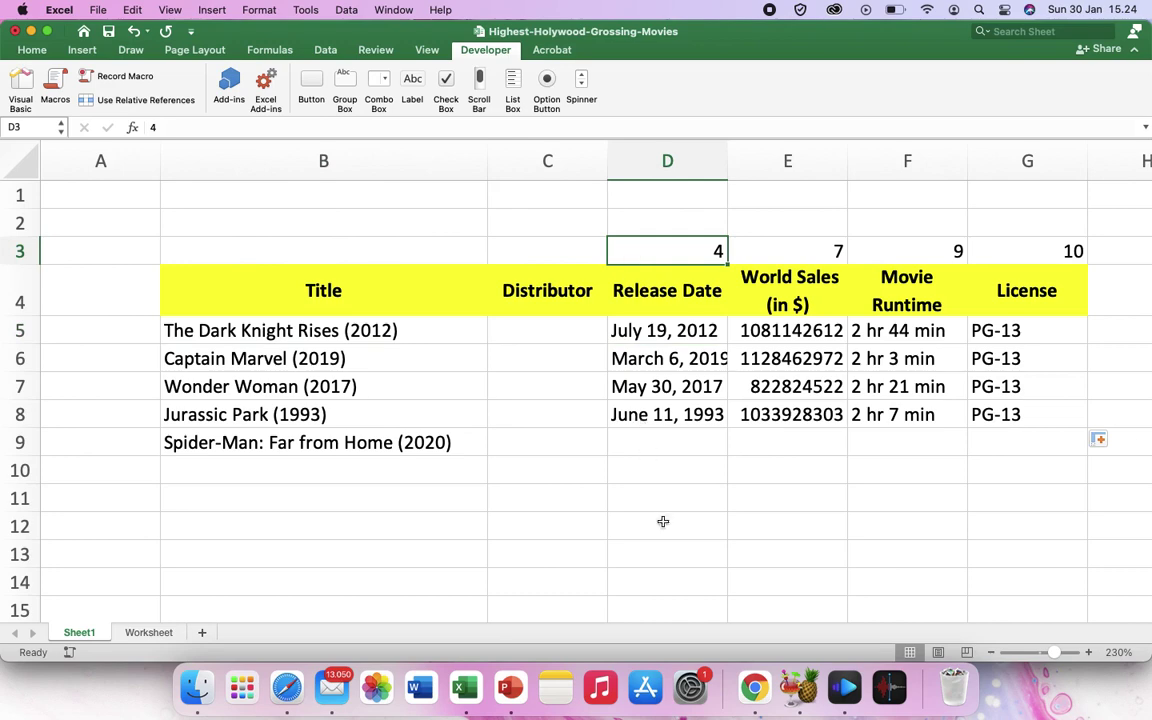
pyautogui.click(507, 688)
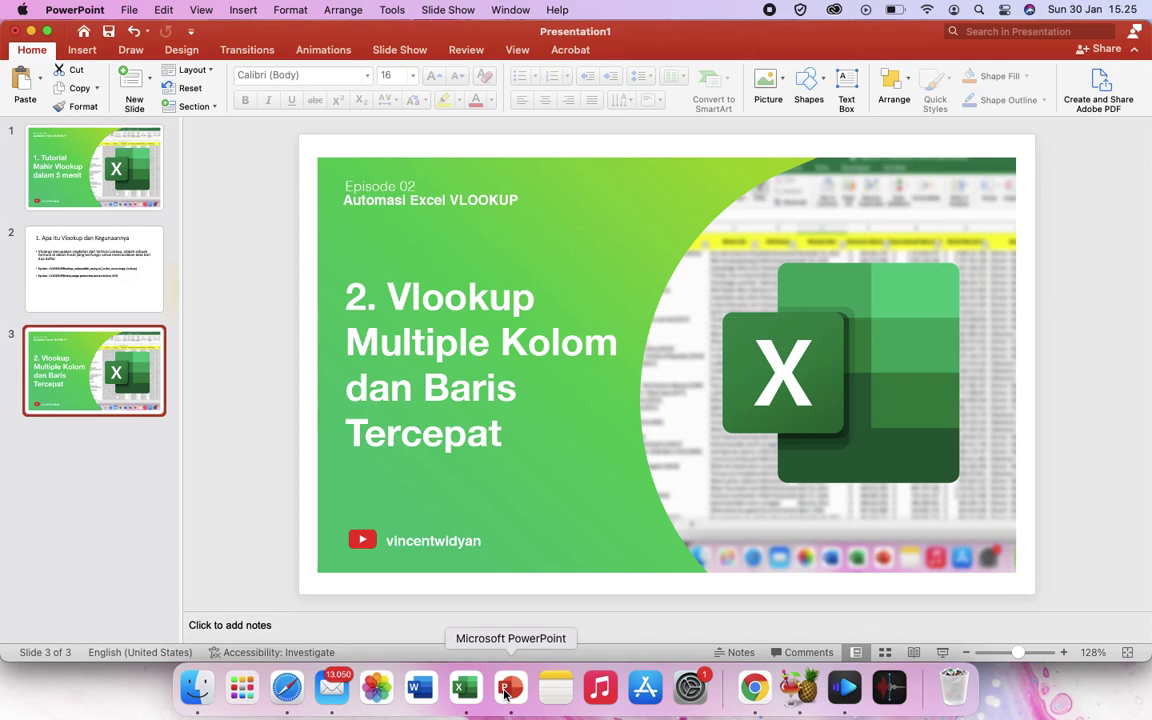